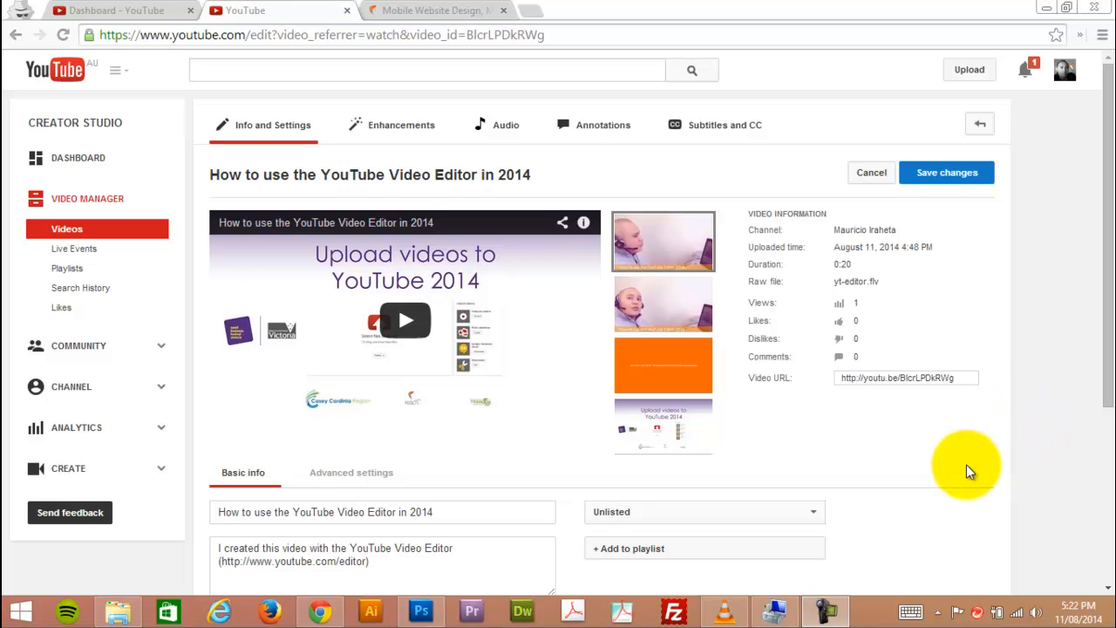
Open the Creator Studio dashboard, leaving the video's edit page without saving its changes.
click(1065, 69)
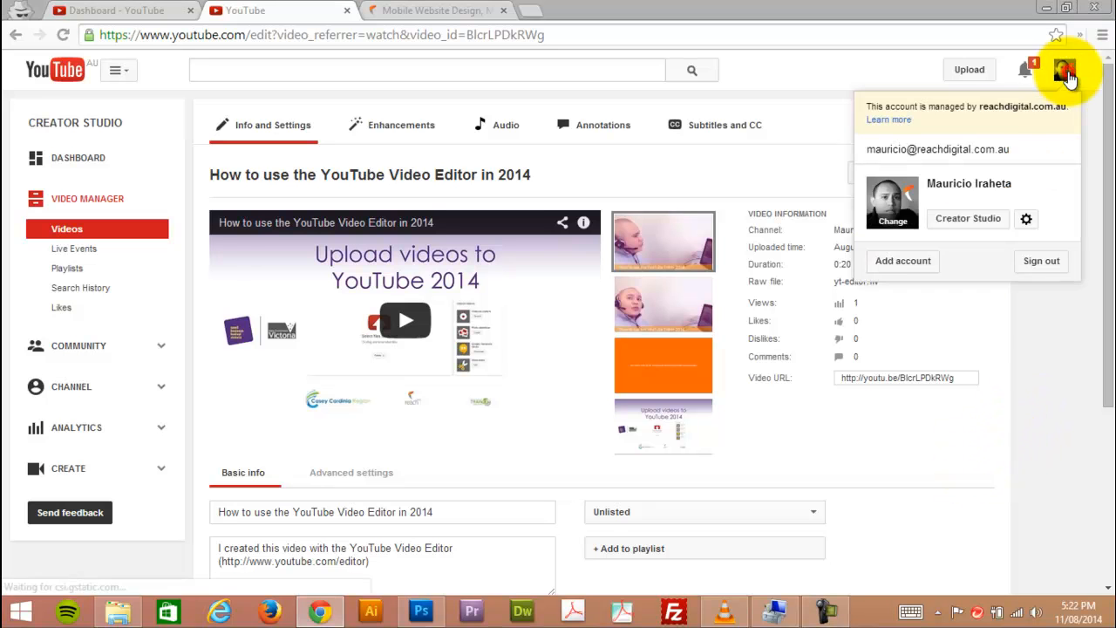
click(970, 220)
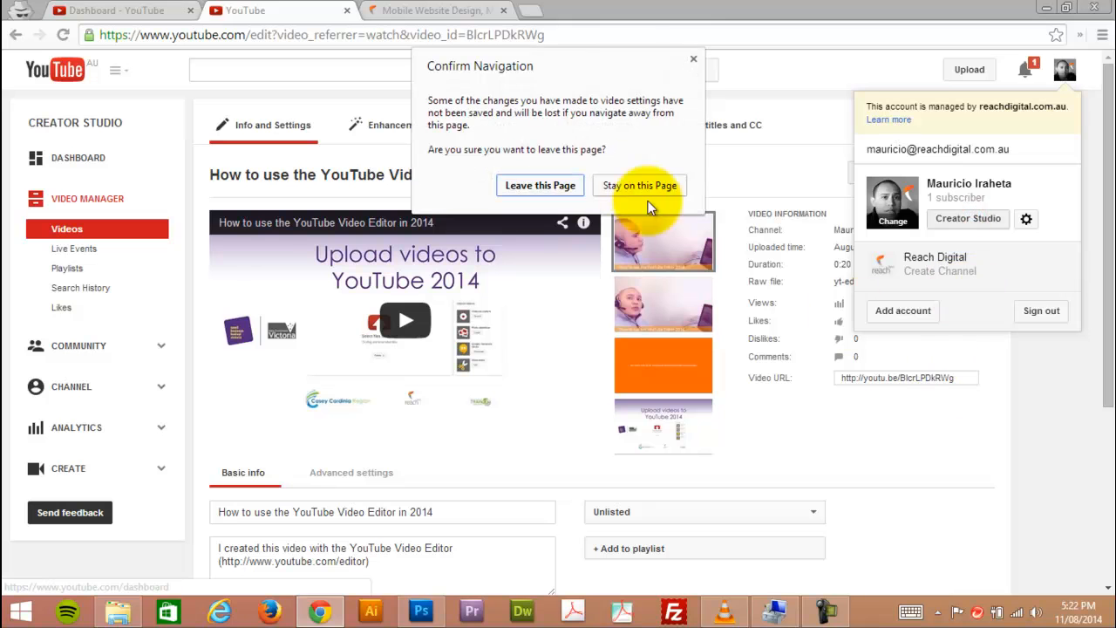
click(546, 186)
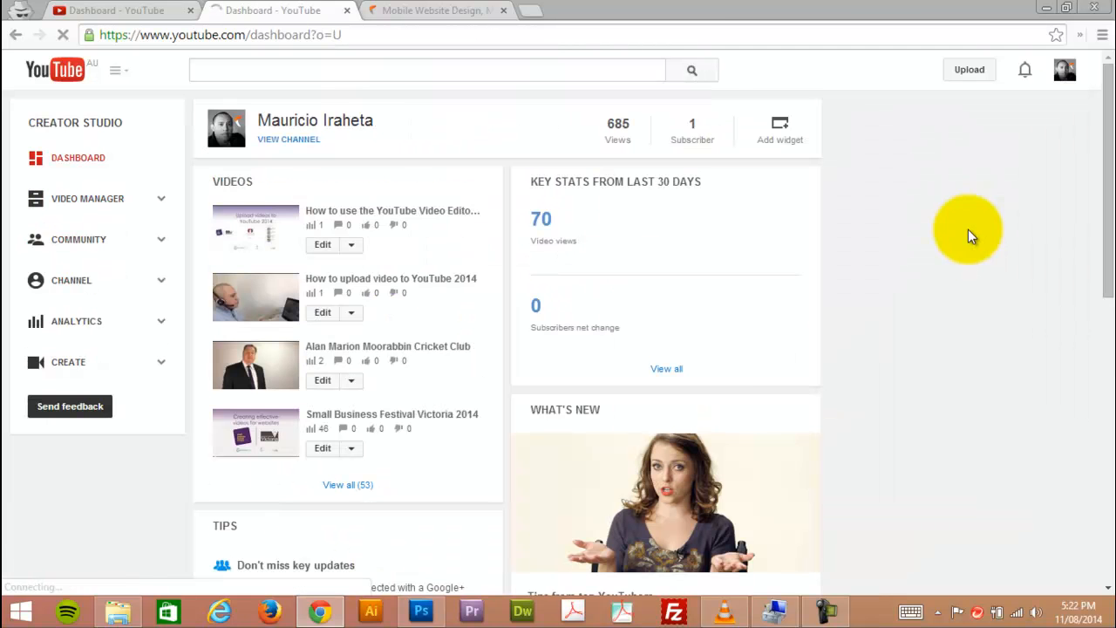
Open the video "How to use the YouTube Video Editor in 2014" and go from its watch page to its Info and Settings.
click(259, 235)
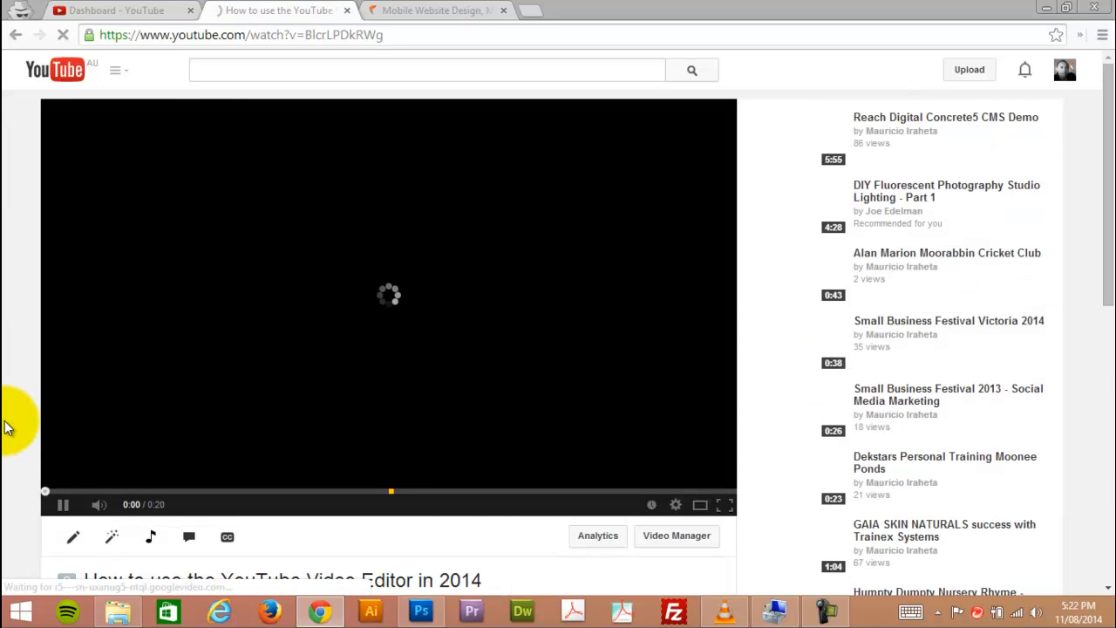
scroll(7, 428, down, 2)
scroll(24, 346, up, 2)
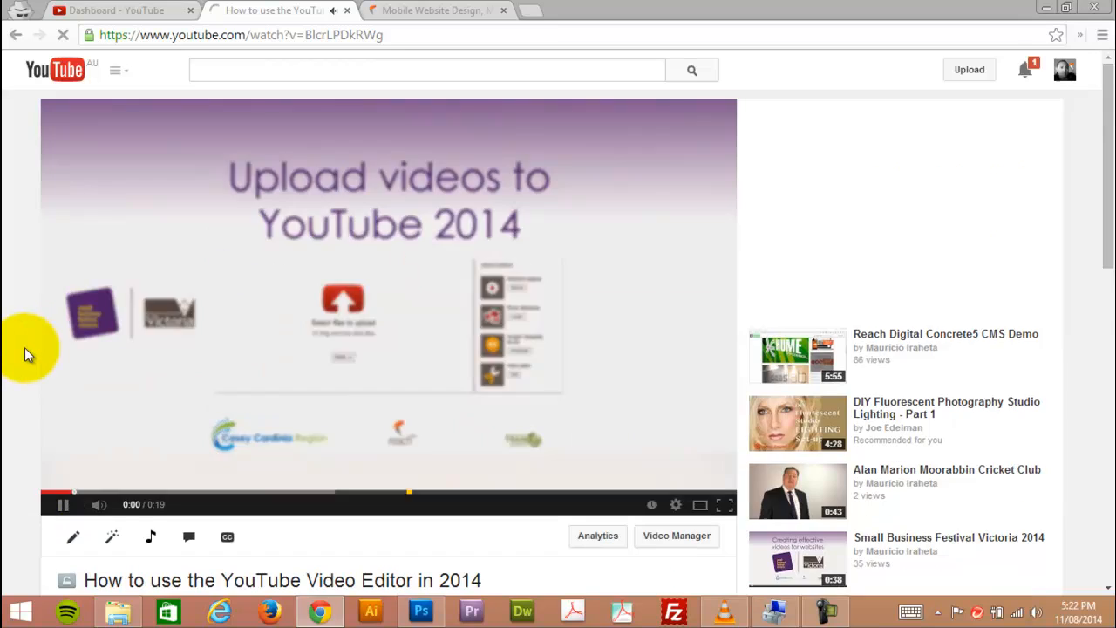
click(45, 504)
scroll(42, 503, down, 2)
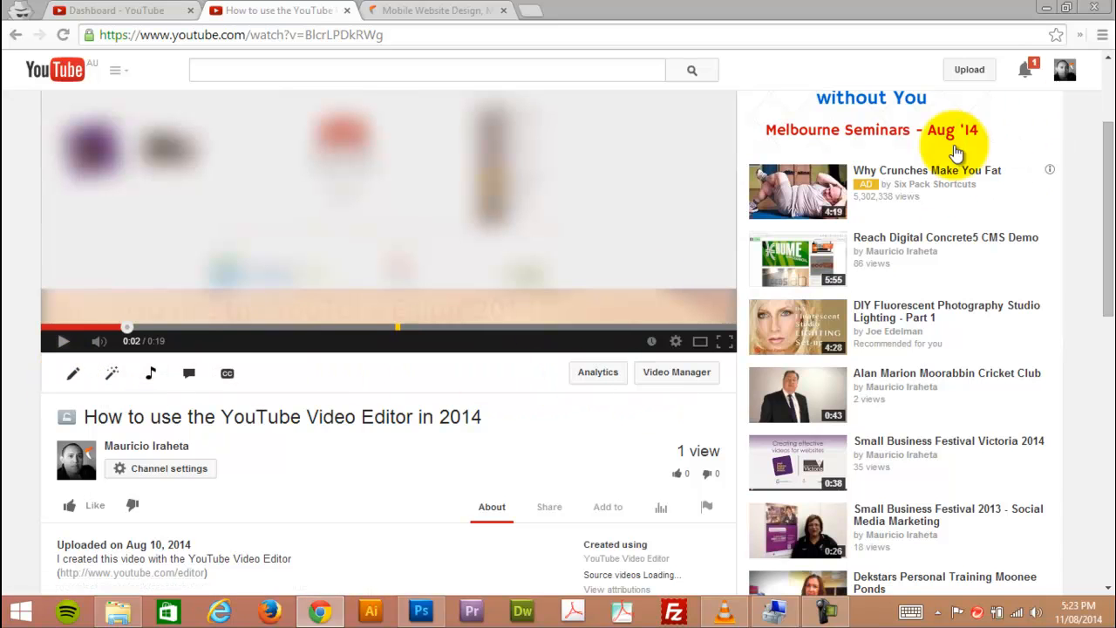
click(70, 381)
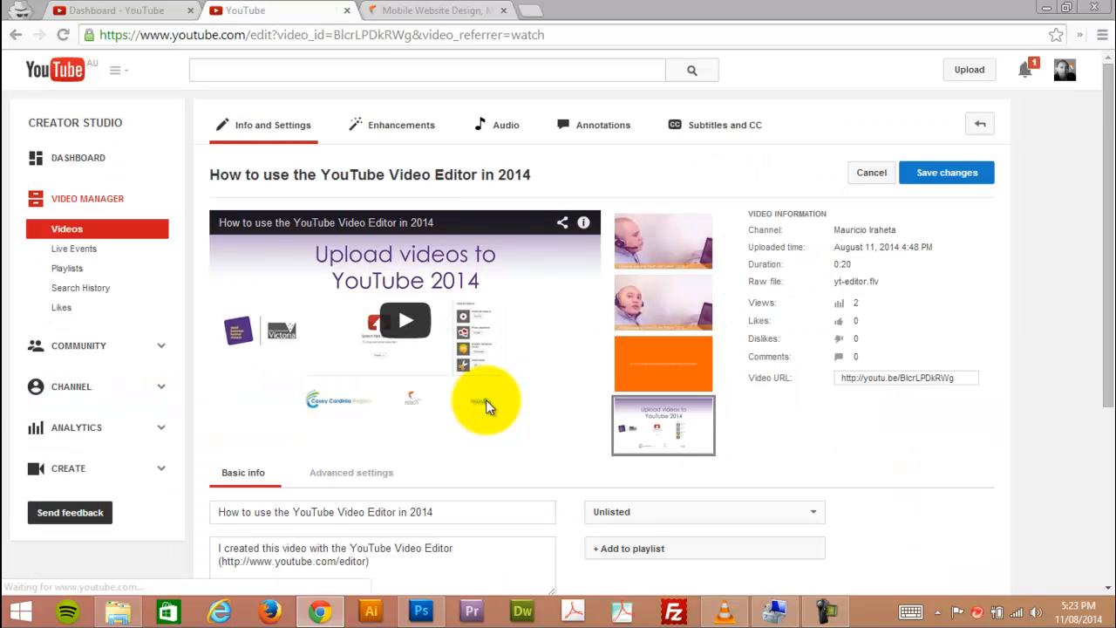
scroll(504, 430, down, 2)
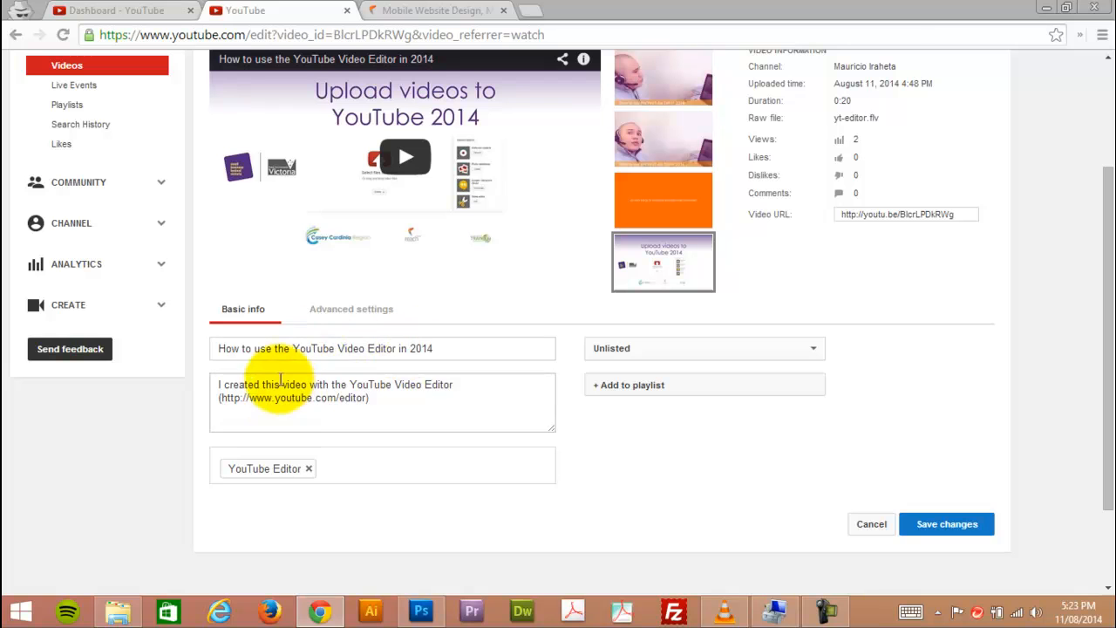
Review the video's title and description text in the basic info.
drag(438, 349, 215, 347)
drag(452, 348, 215, 348)
click(254, 349)
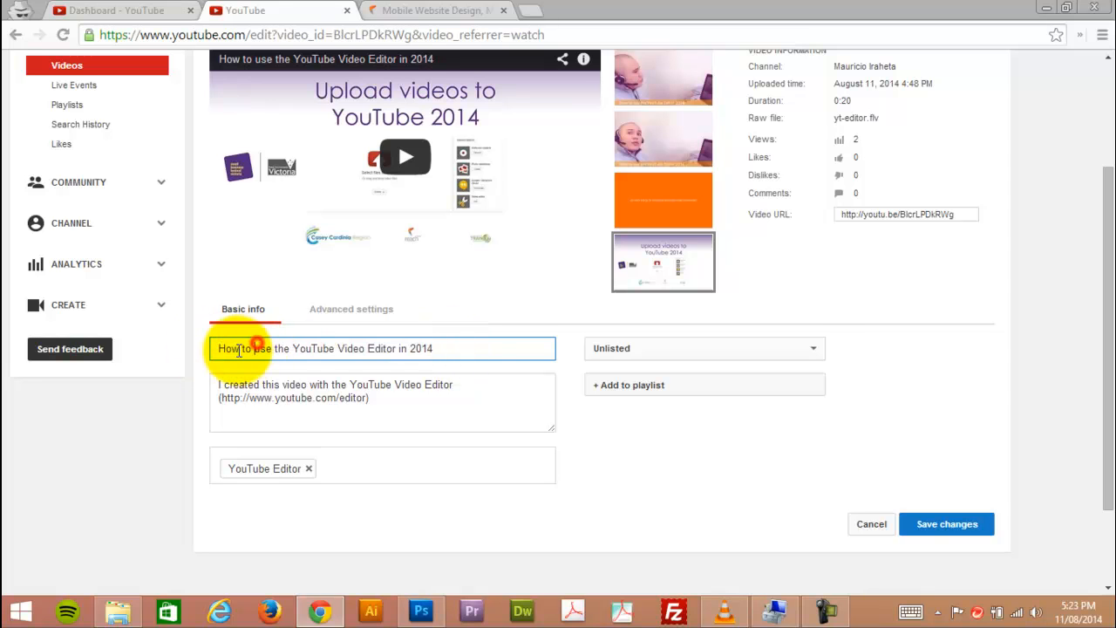
drag(219, 348, 456, 348)
click(453, 349)
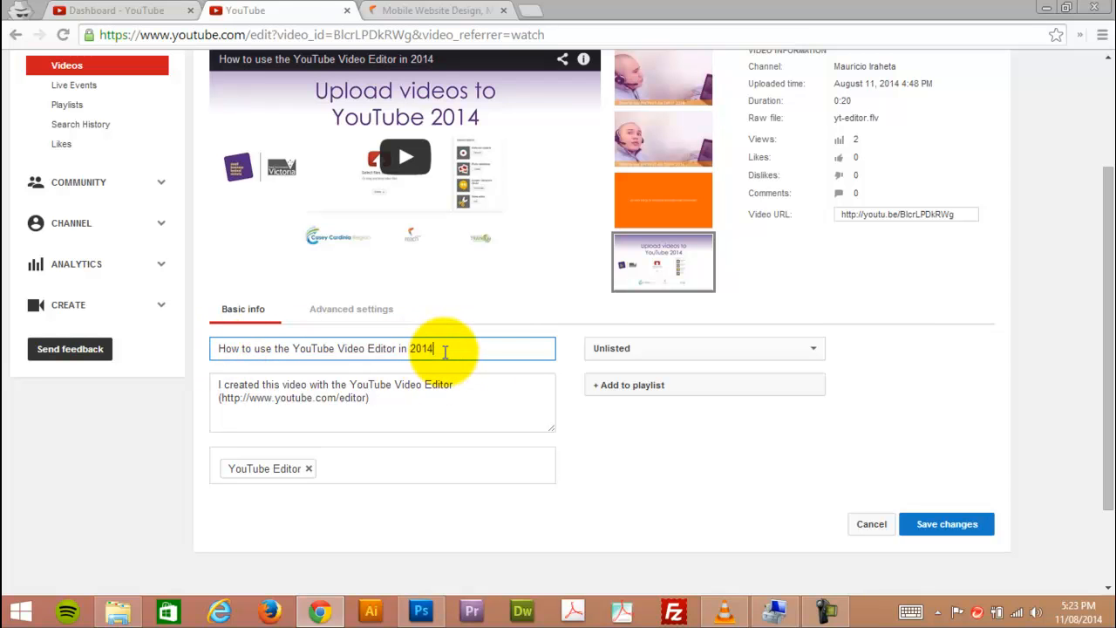
click(375, 410)
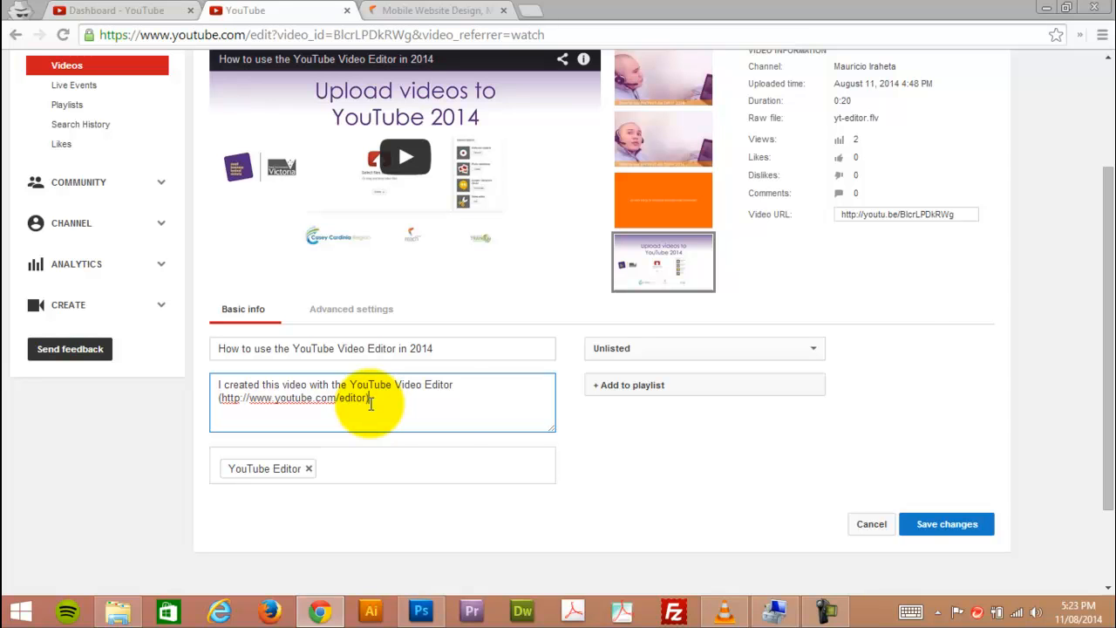
Check the video's privacy options and keep it set to Unlisted.
click(821, 349)
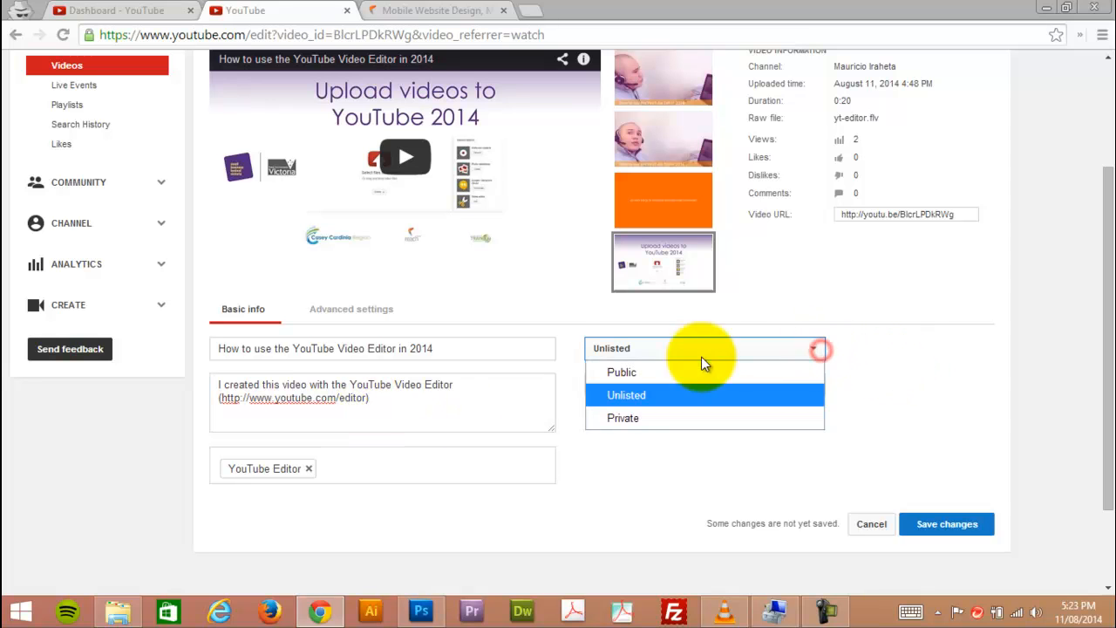
click(816, 348)
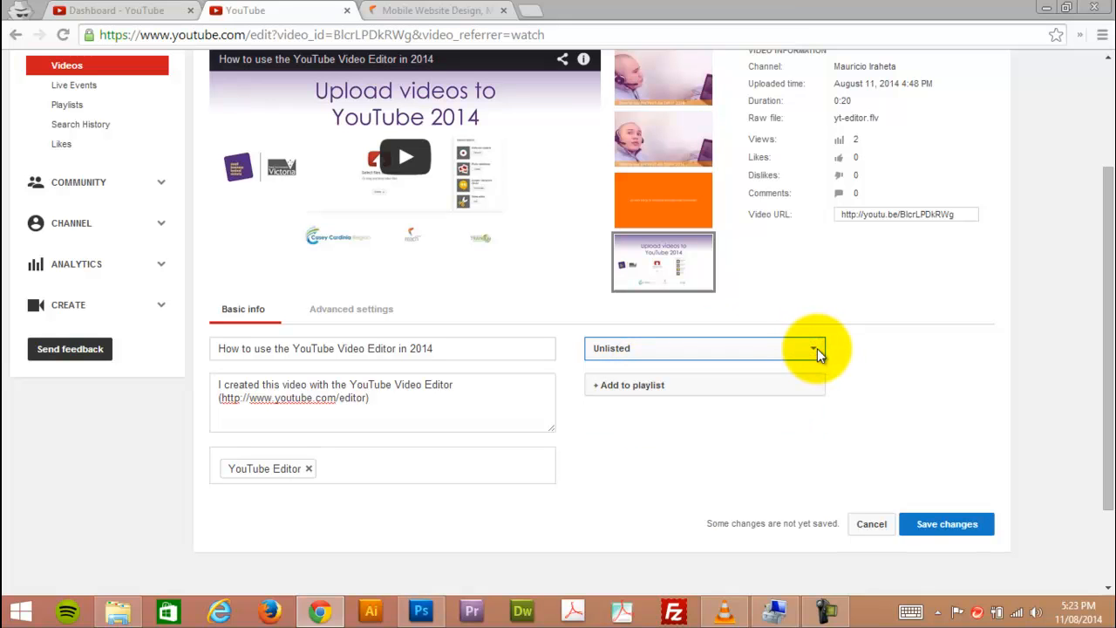
click(817, 348)
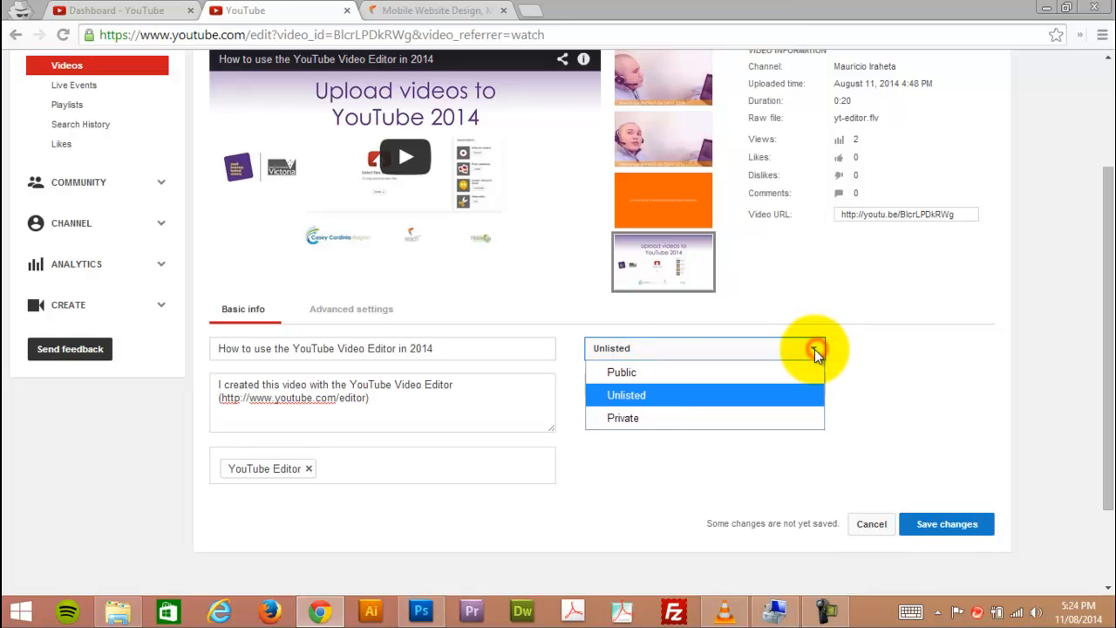
click(655, 398)
click(732, 350)
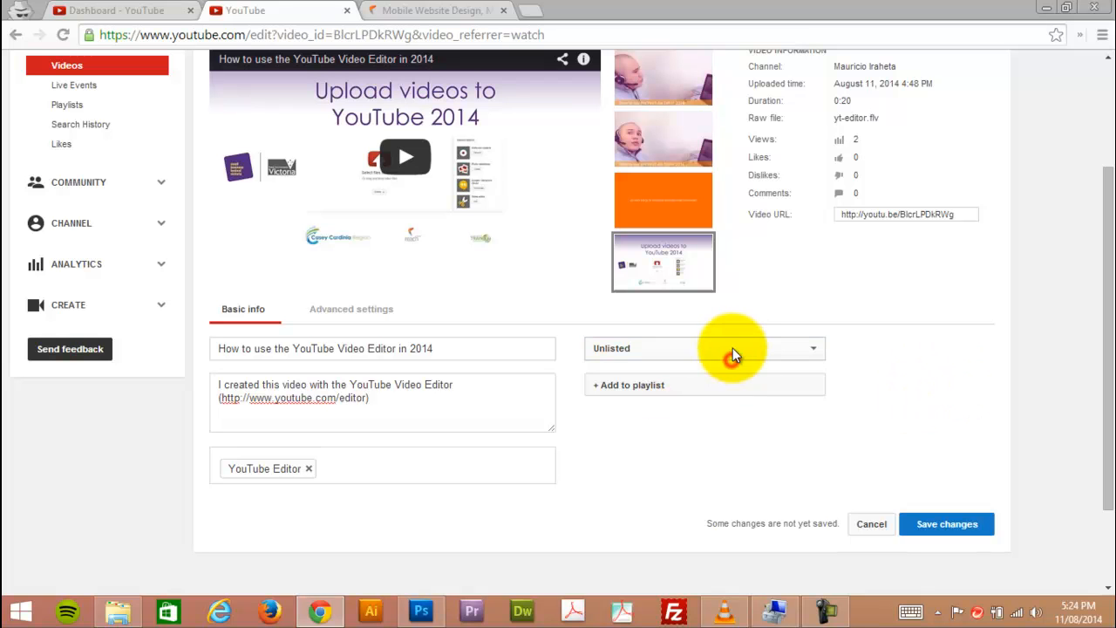
click(918, 367)
Examine the video's advanced settings, including comments, category, distribution options and video statistics.
click(351, 311)
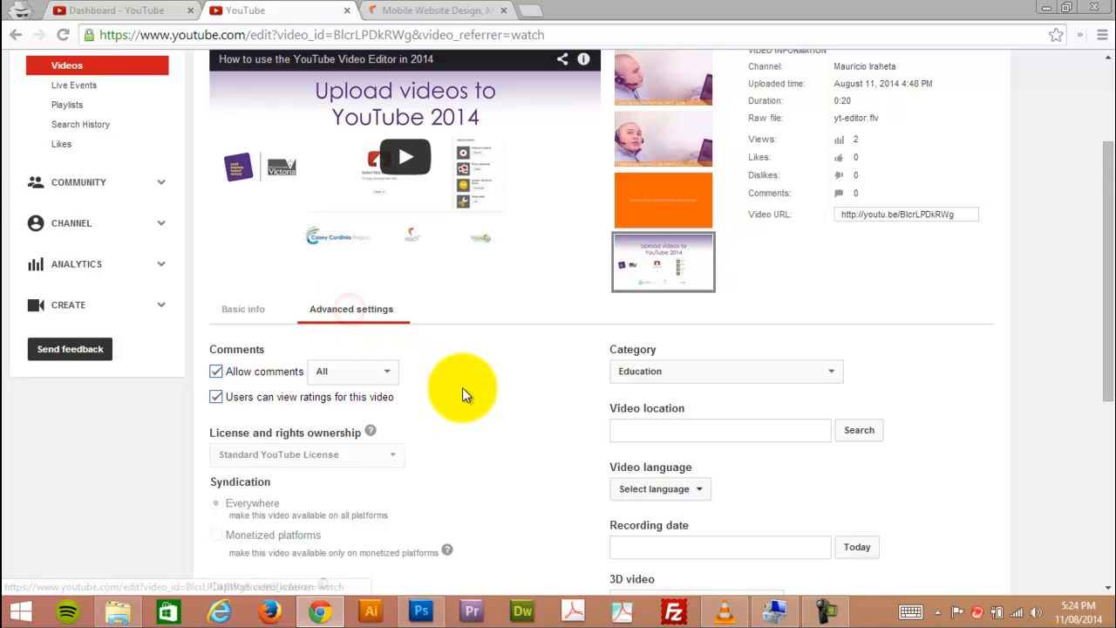
scroll(458, 388, down, 1)
scroll(462, 387, down, 2)
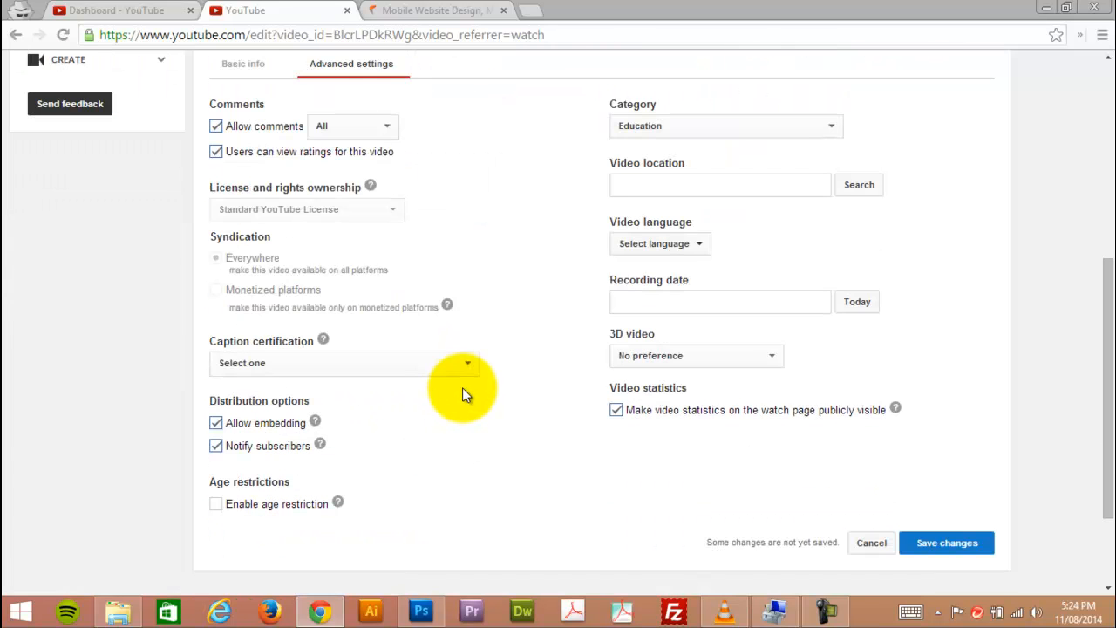
scroll(462, 387, up, 2)
scroll(521, 462, down, 3)
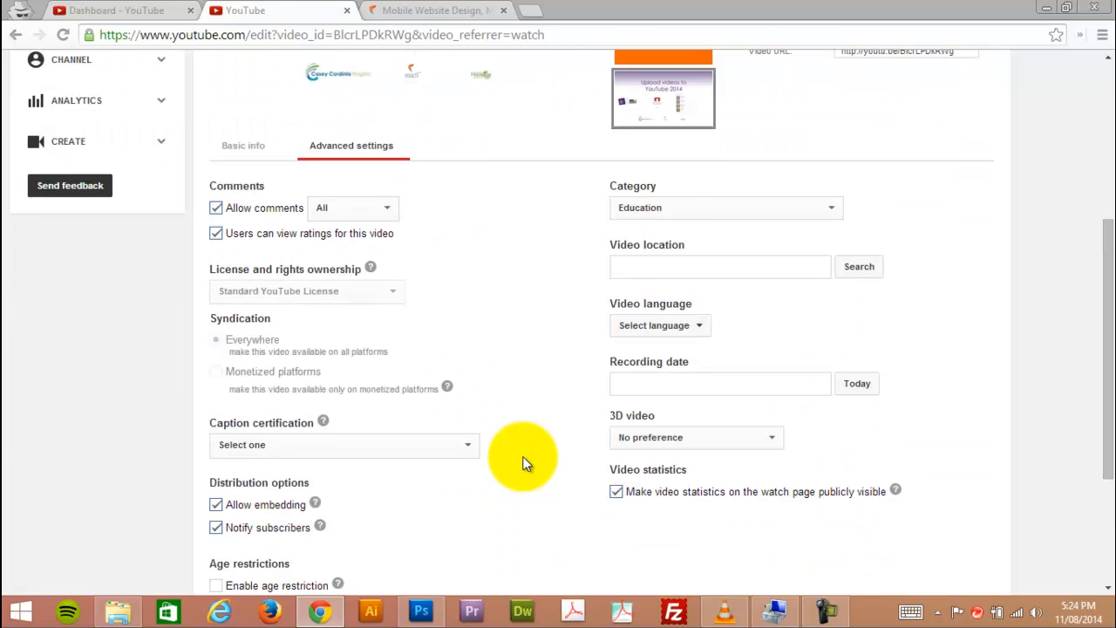
scroll(522, 456, up, 5)
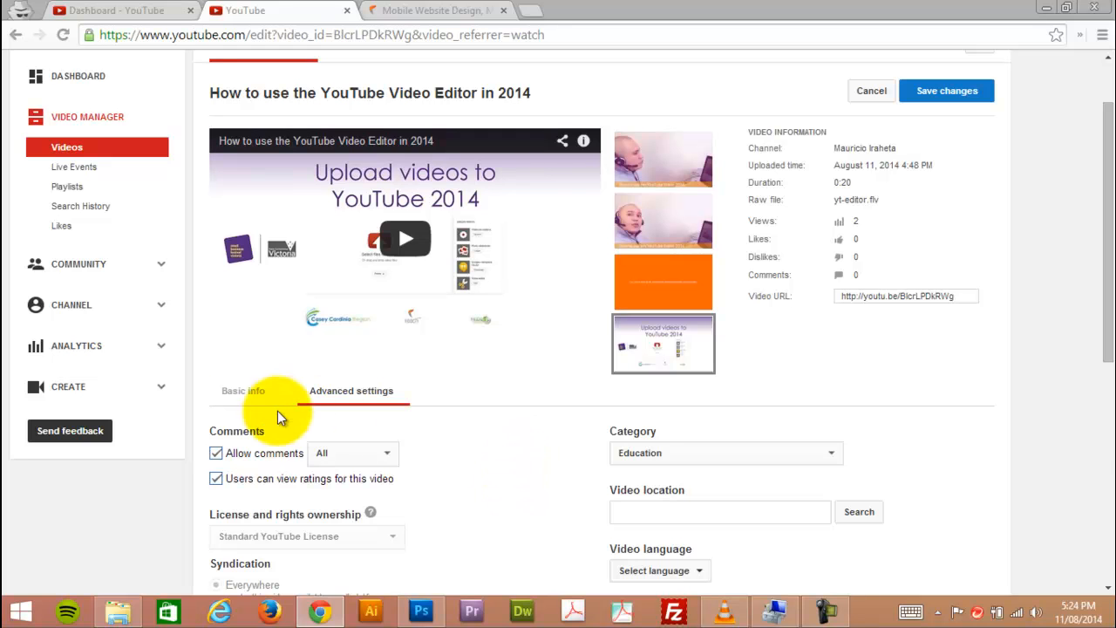
Return to the basic info and place the cursor after the existing tag in the tags field.
click(240, 397)
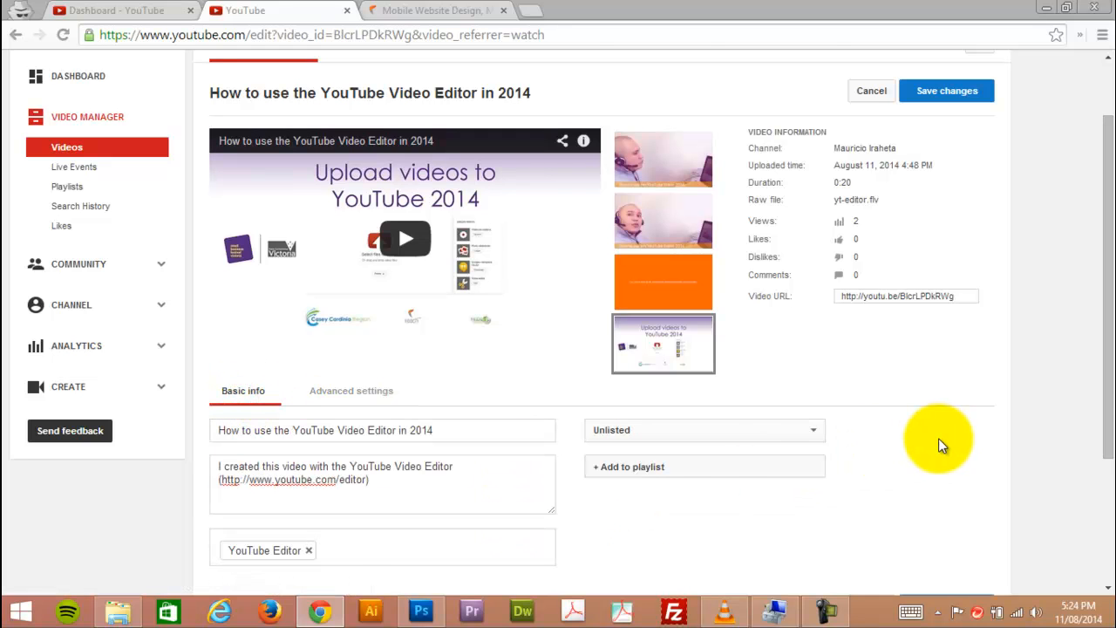
scroll(938, 437, down, 1)
click(369, 459)
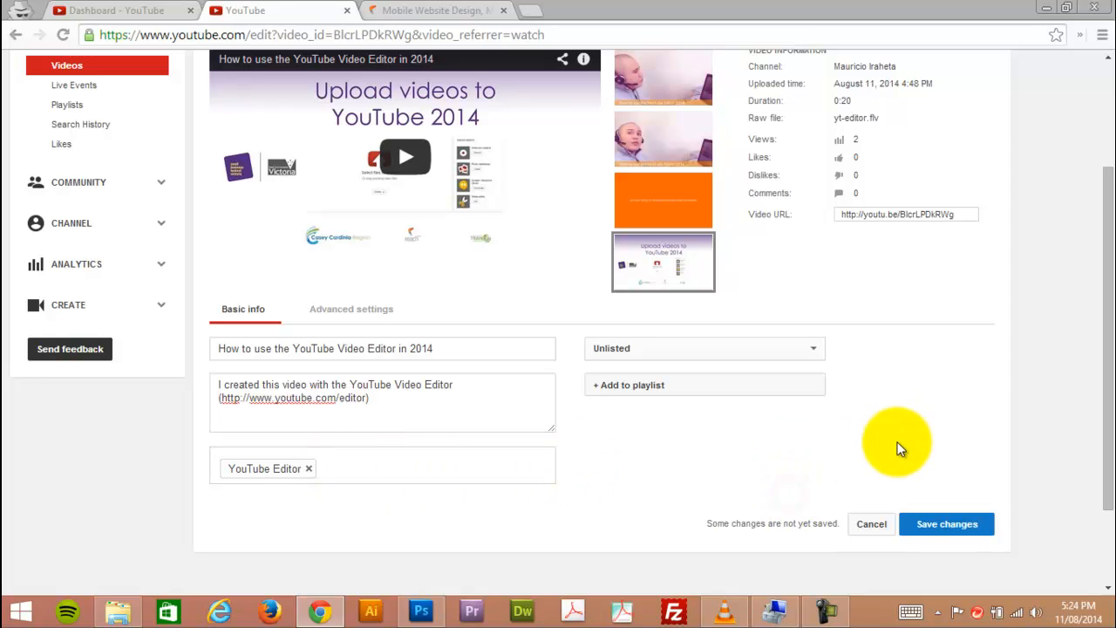
click(351, 467)
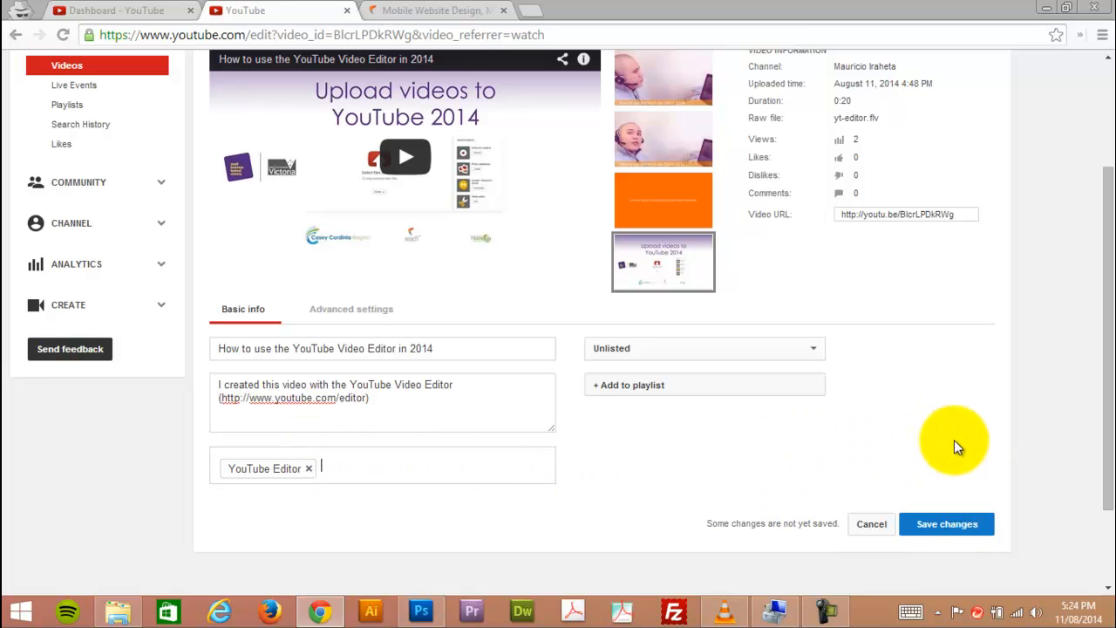
Try the first suggested frame as the video's thumbnail and look at the file picker for replacing the custom image.
scroll(954, 445, up, 2)
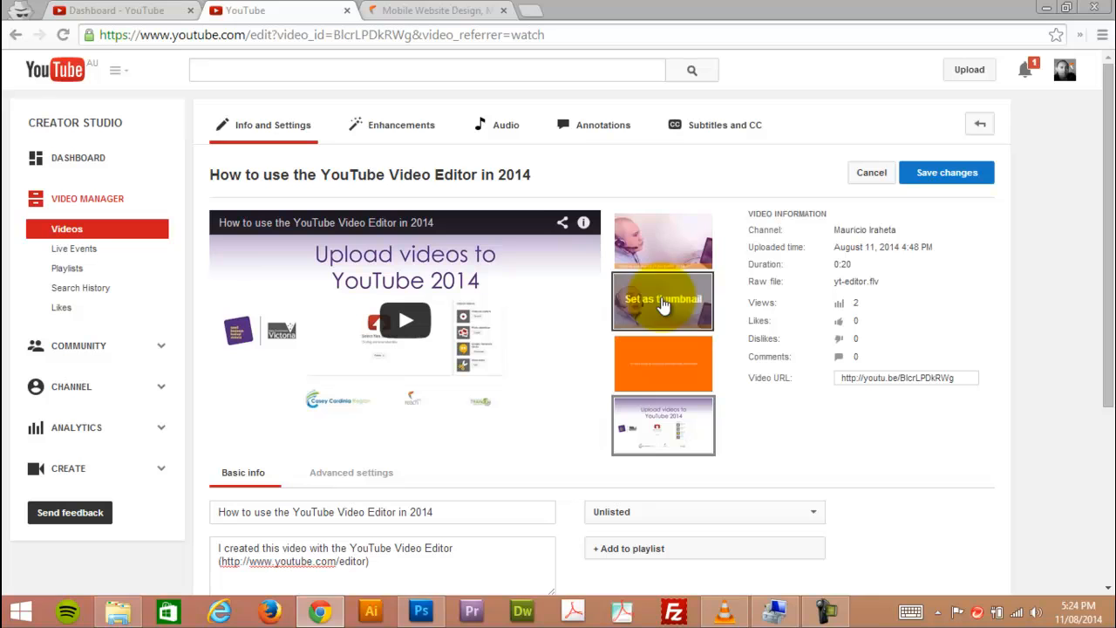
click(671, 245)
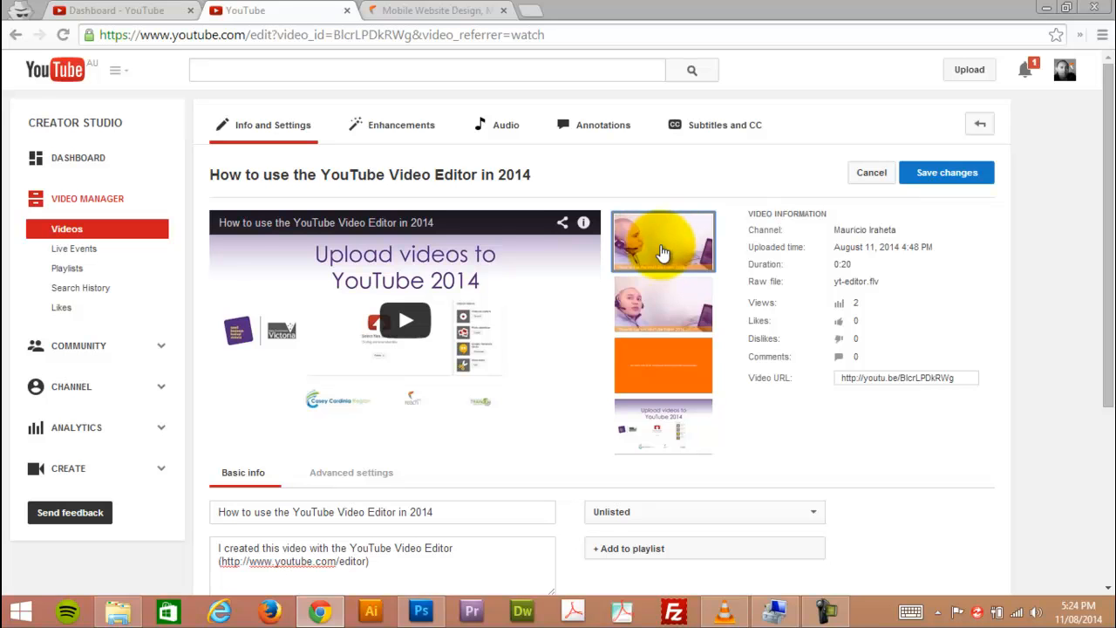
mouse_move(687, 443)
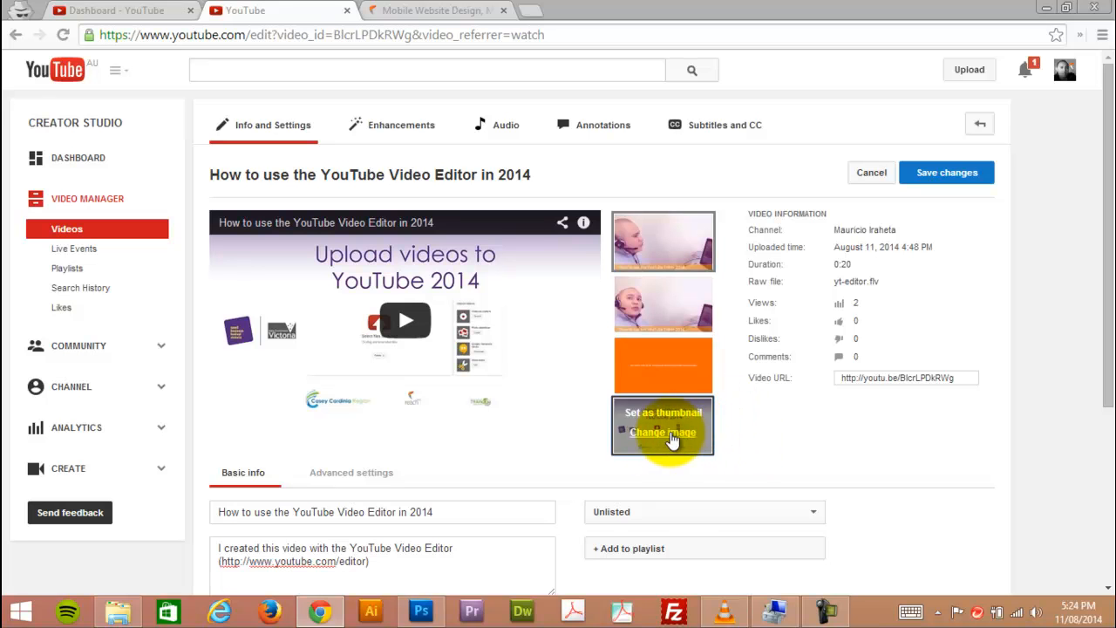
click(675, 436)
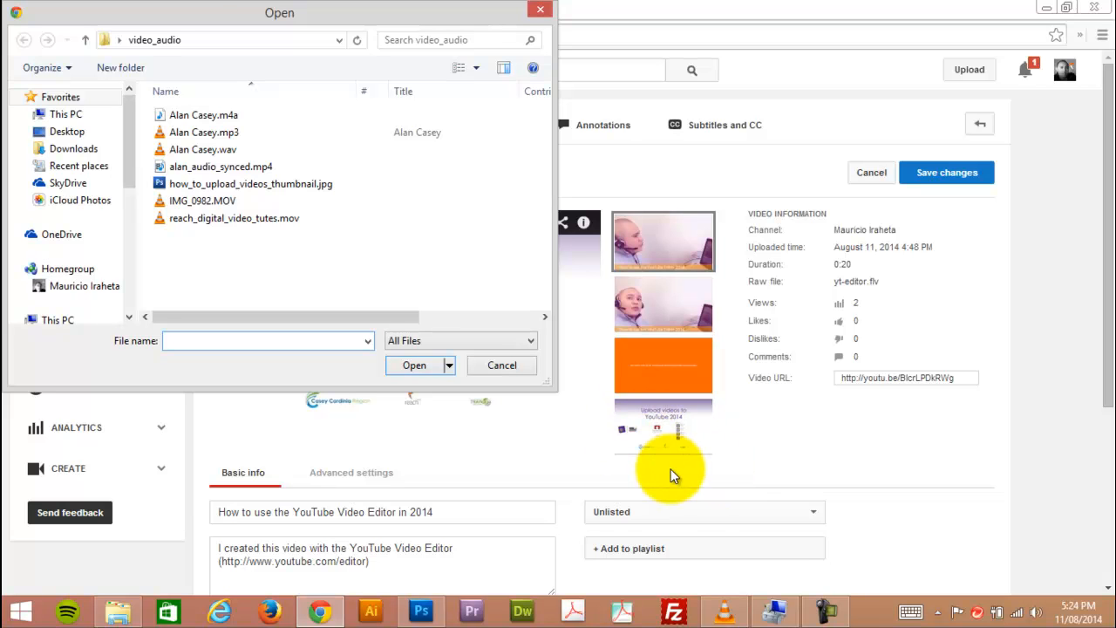
click(505, 364)
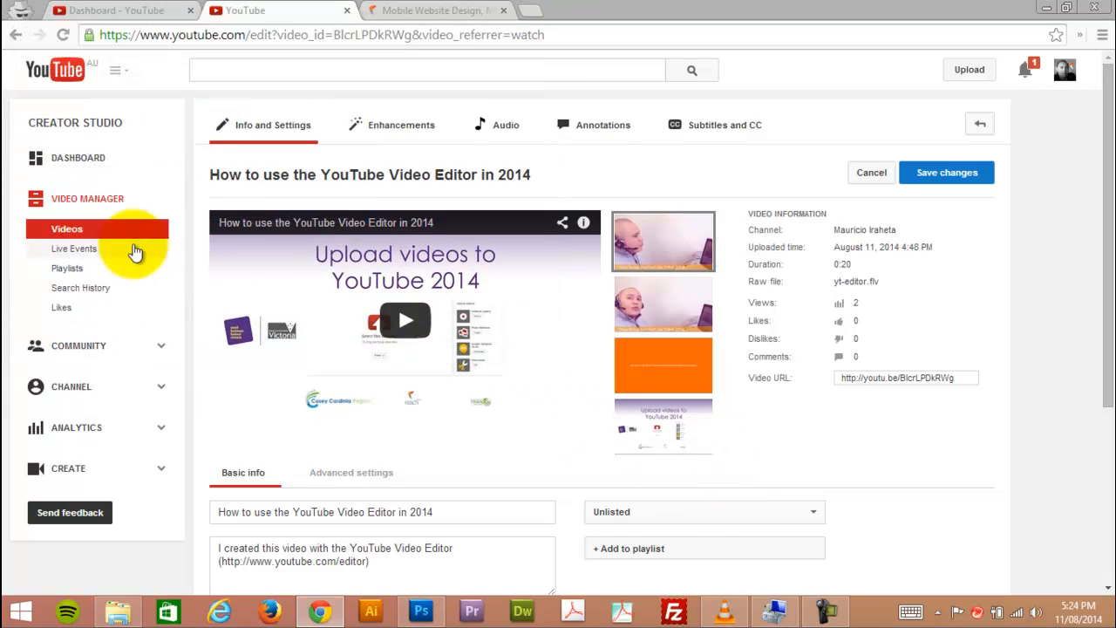
Discard the unsaved edits and open the 0:43 Moorabbin Cricket Club video for editing from the videos list.
click(78, 230)
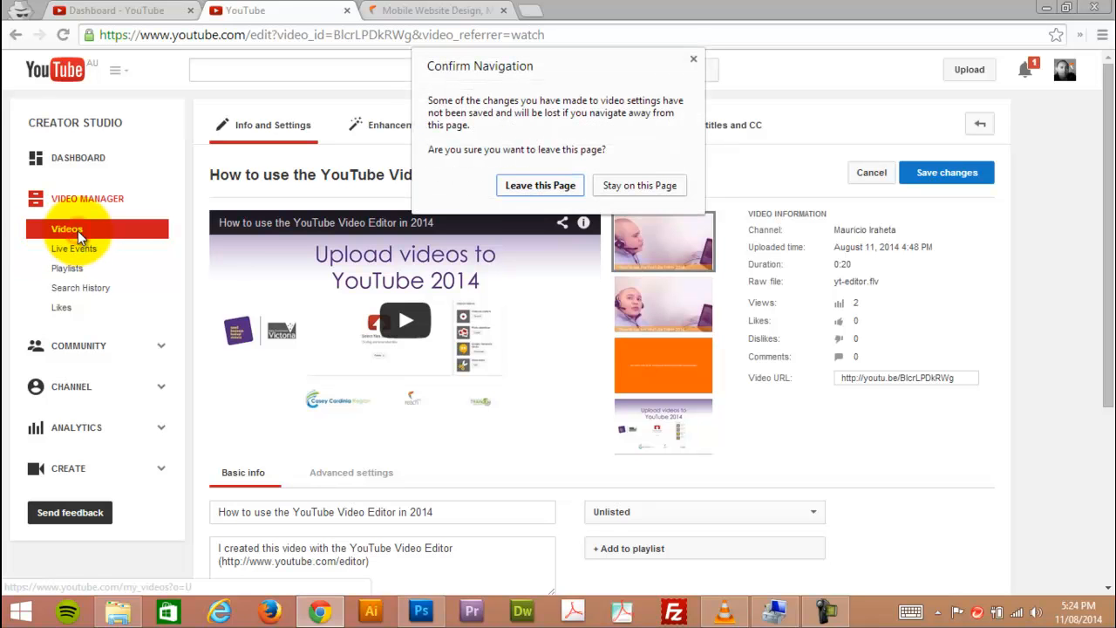
click(531, 184)
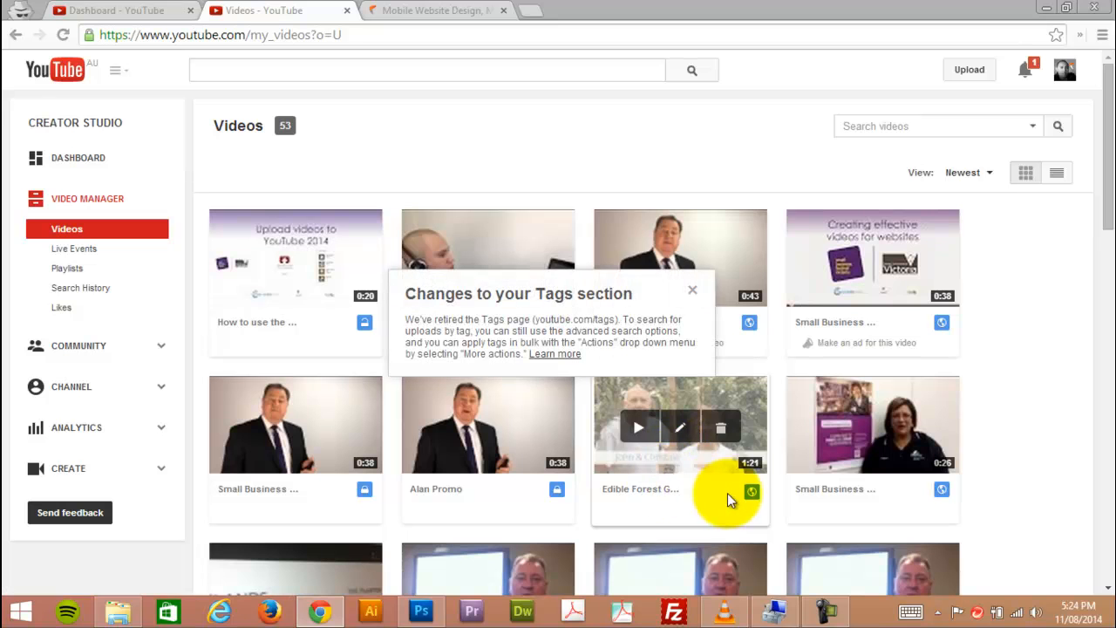
click(685, 227)
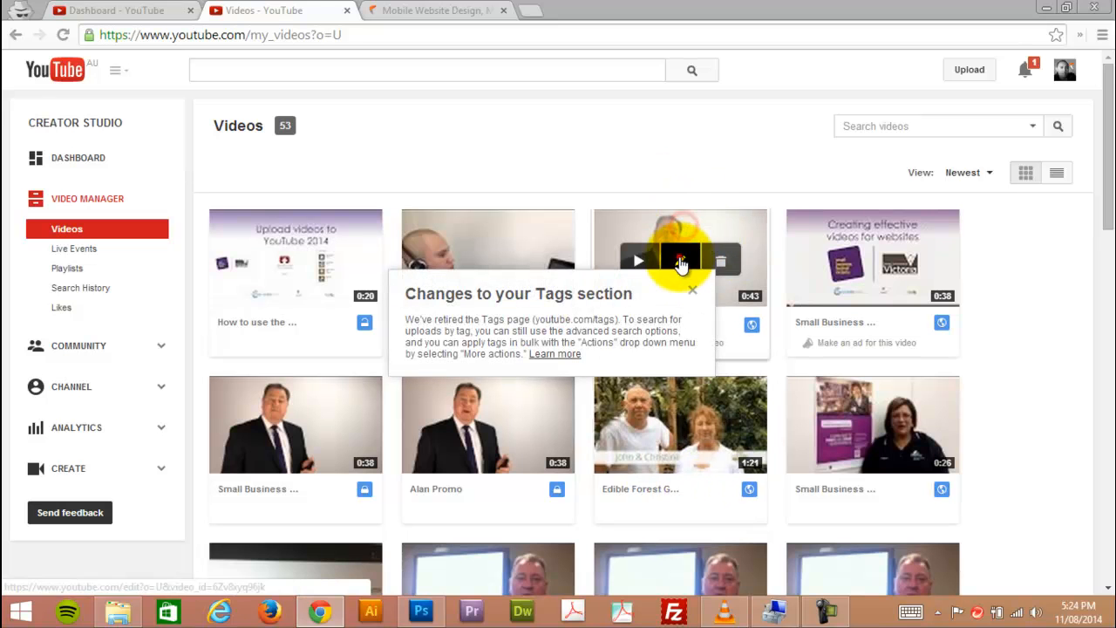
click(693, 290)
click(677, 261)
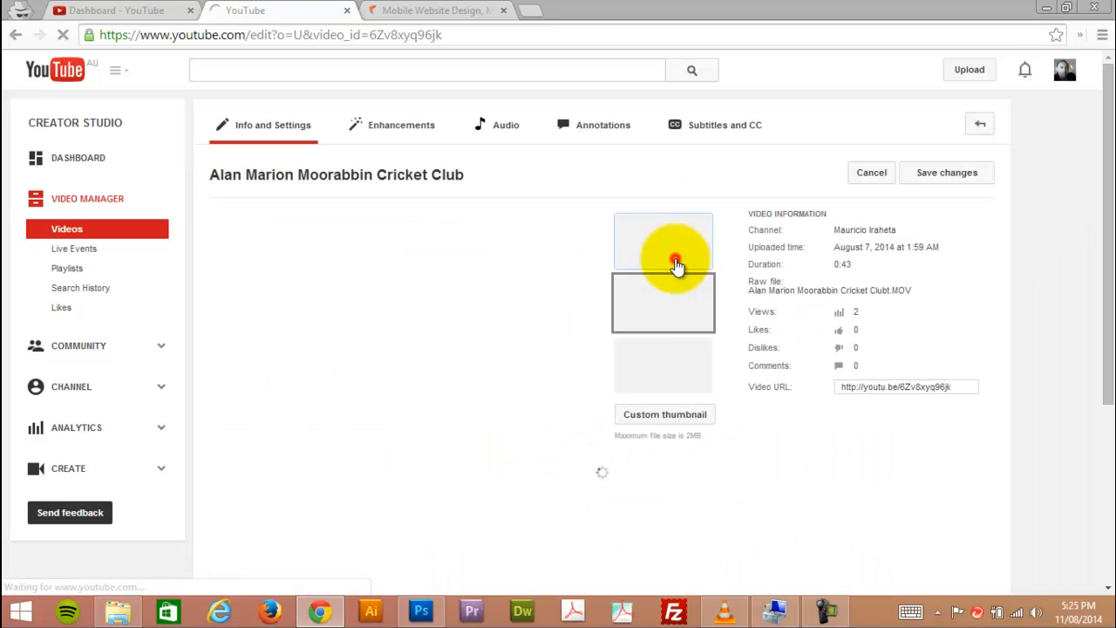
click(791, 437)
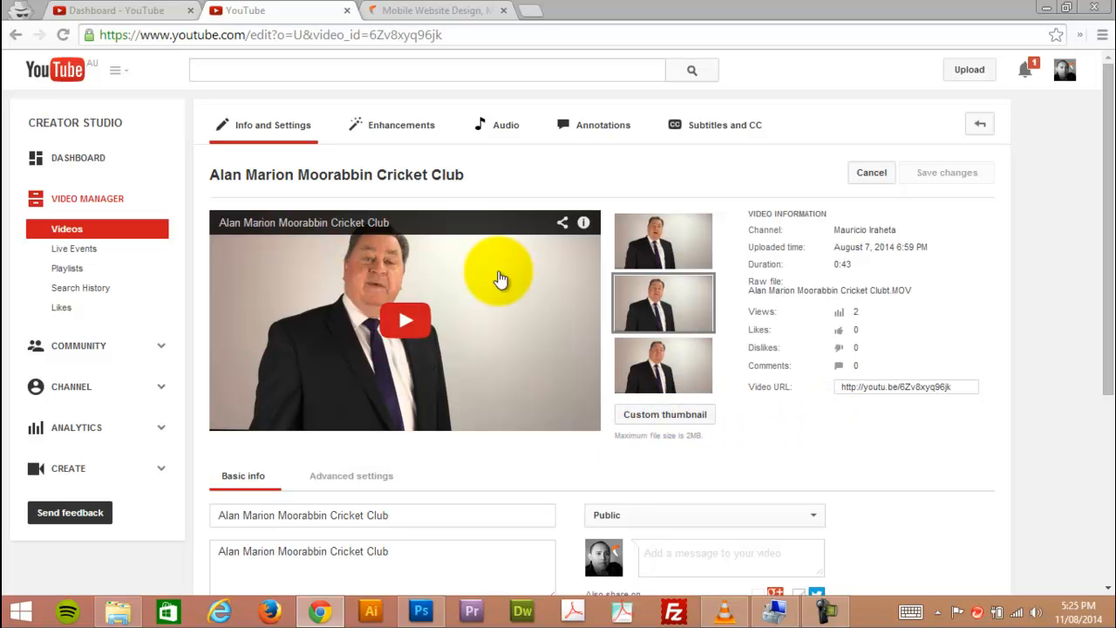
Upload how_to_upload_videos_thumbnail.jpg from the video_audio folder as the cricket club video's custom thumbnail.
click(664, 419)
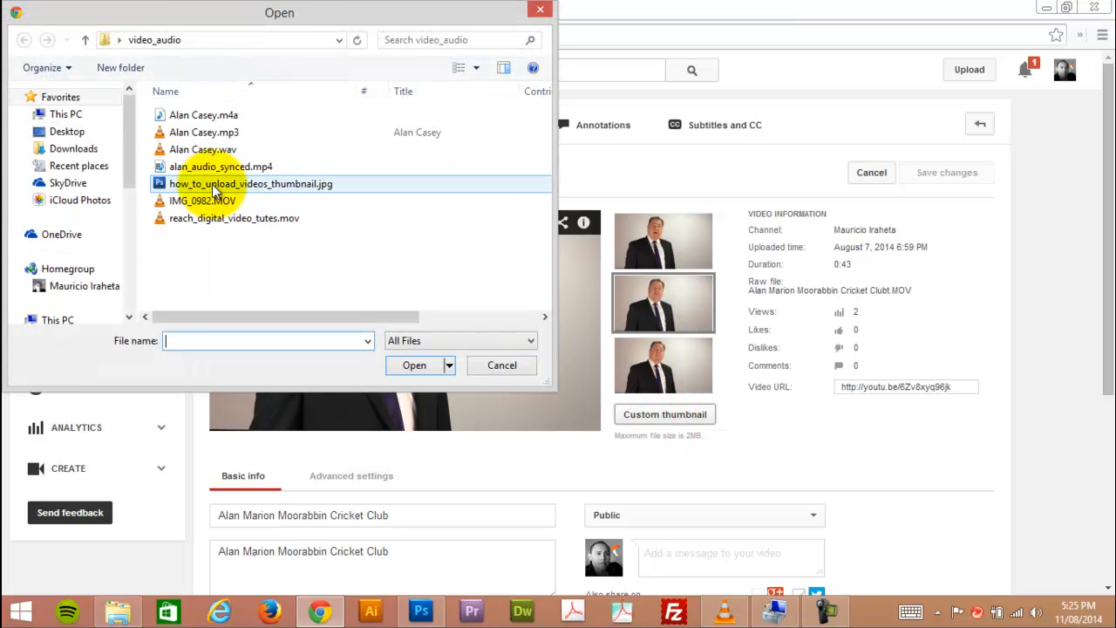
click(157, 186)
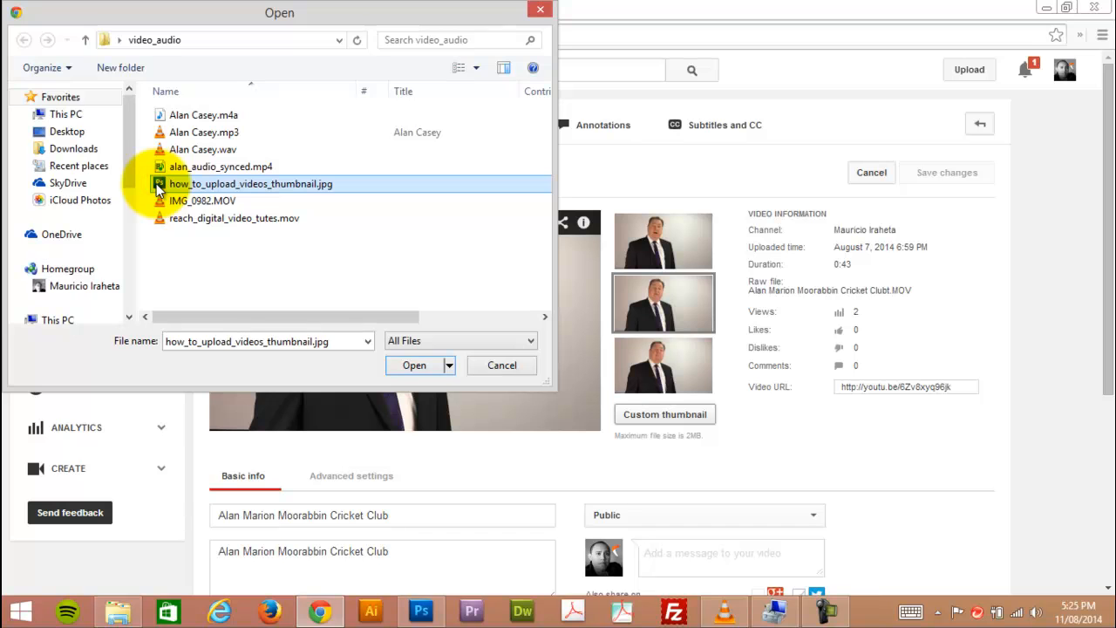
double_click(157, 185)
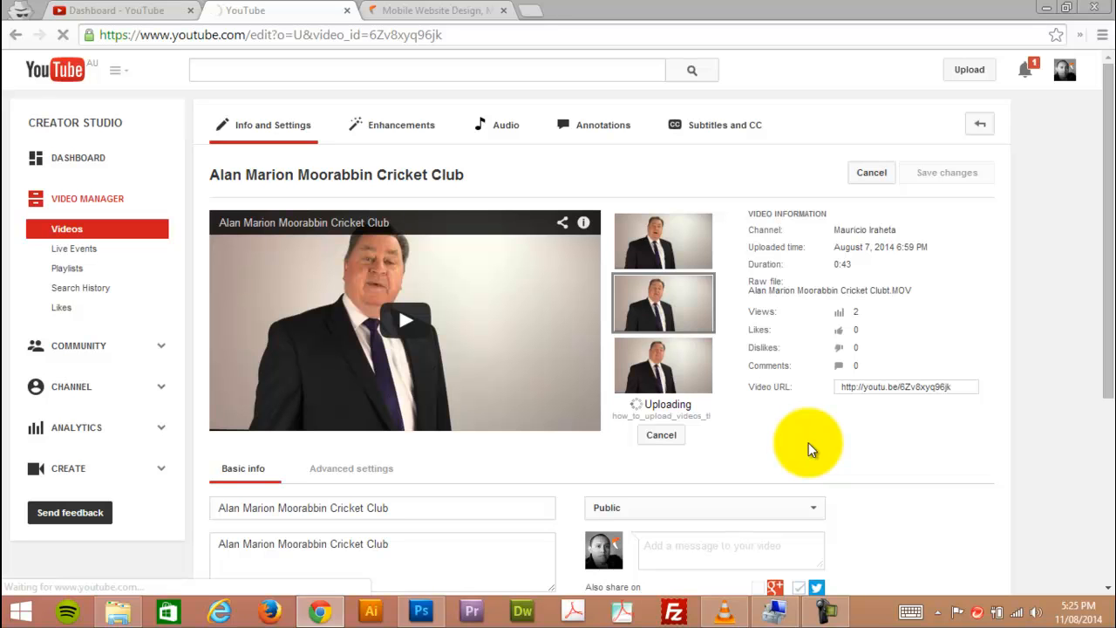
Try the first suggested frame as the cricket club video's thumbnail in place of the uploaded custom image.
mouse_move(685, 443)
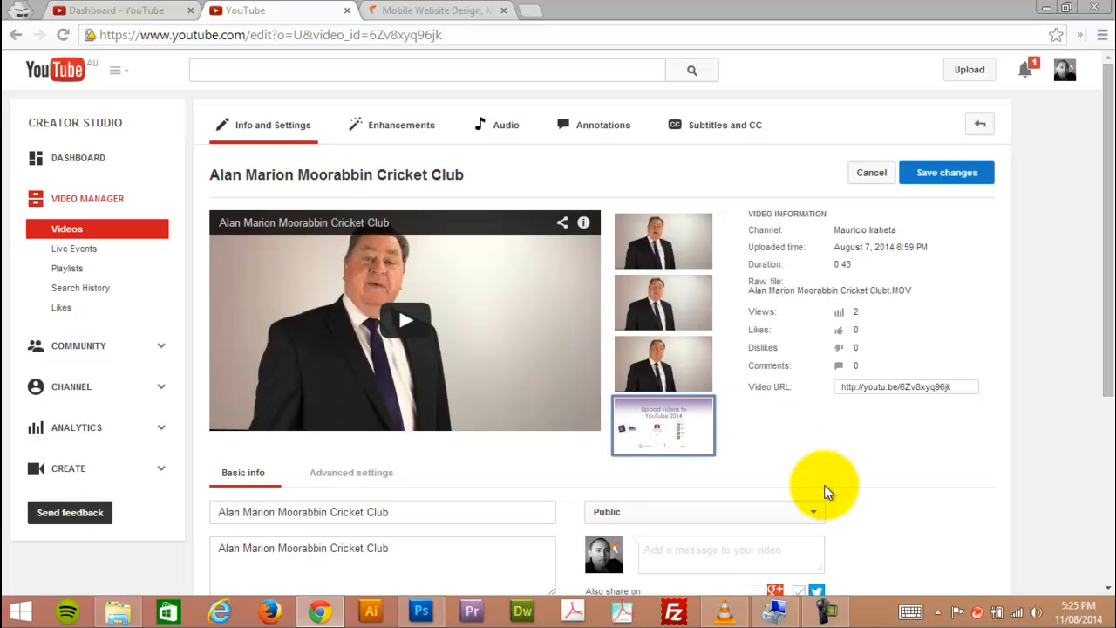
mouse_move(682, 338)
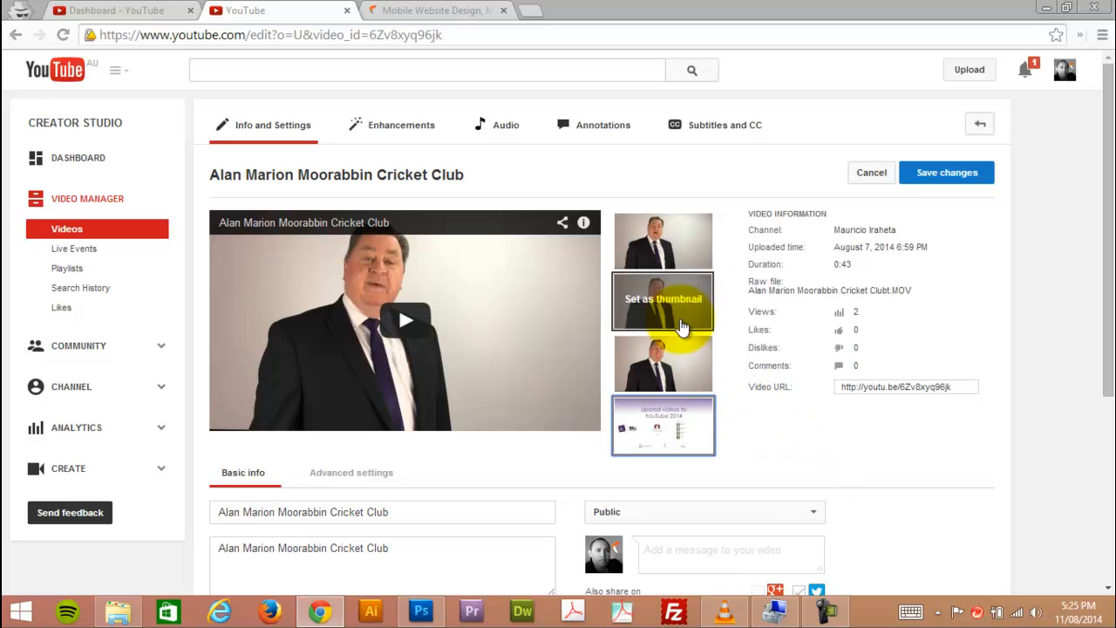
click(680, 244)
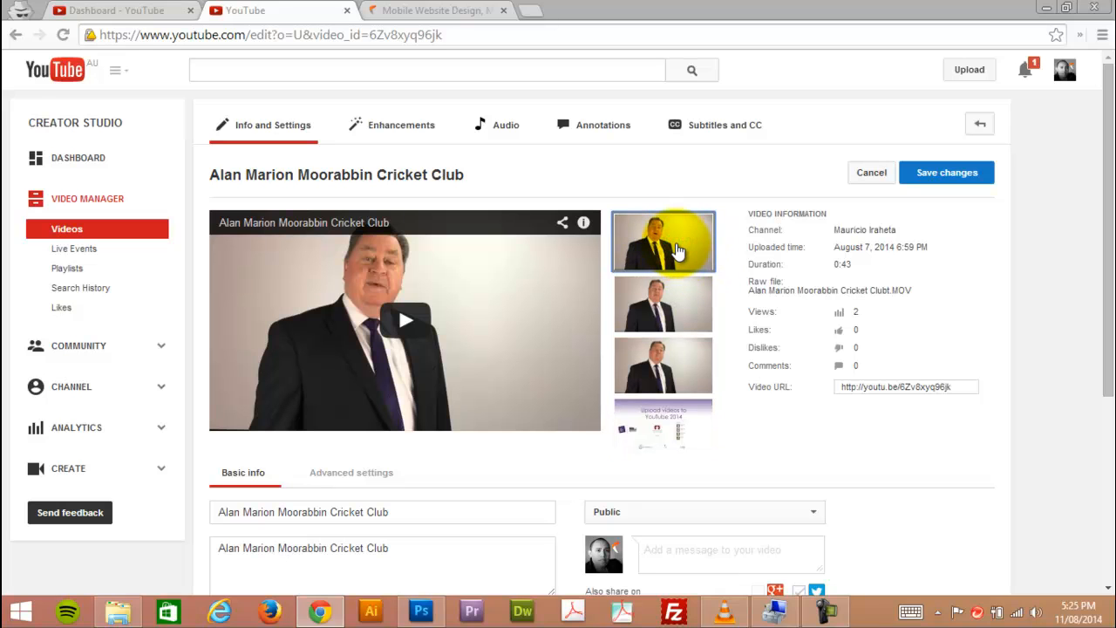
Discard the unsaved changes and open the "How to use the YouTube Video Editor in 2014" video for editing from the videos list.
click(74, 235)
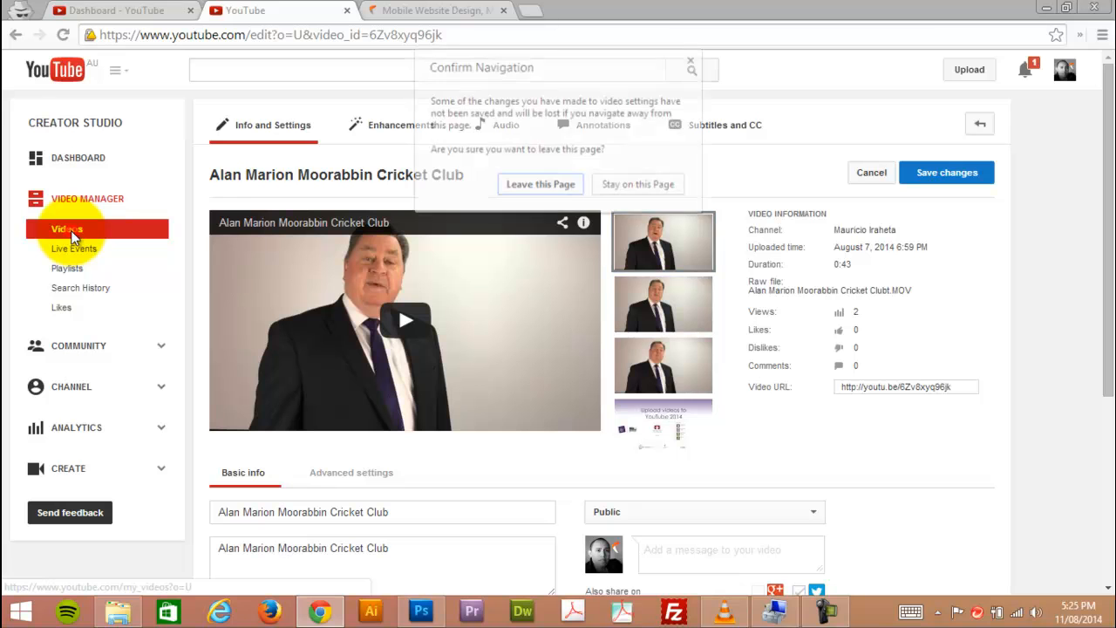
click(545, 185)
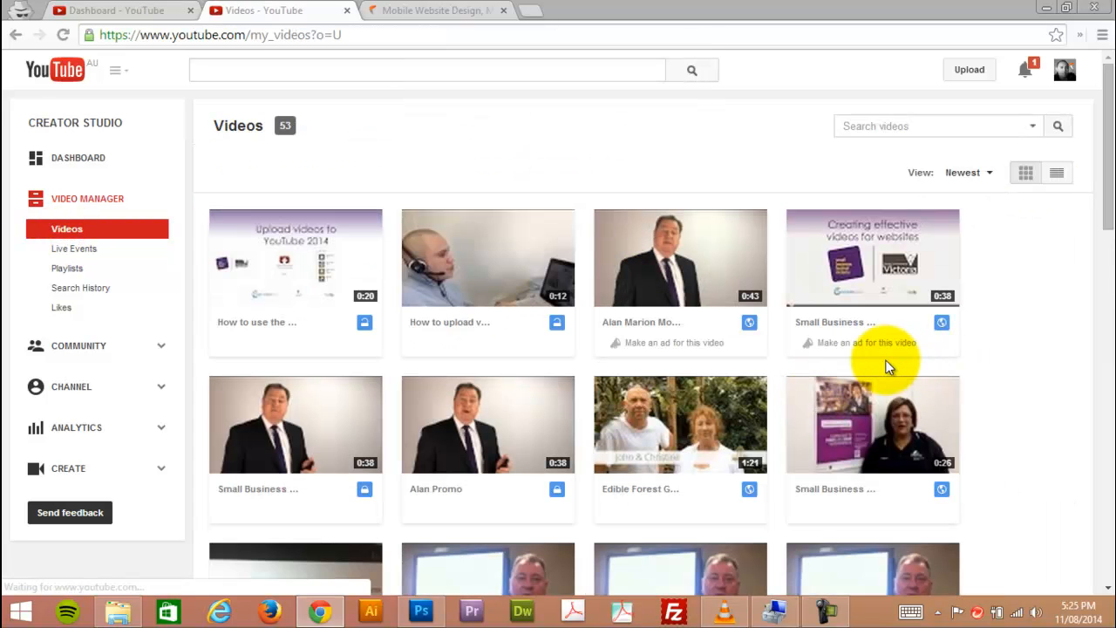
mouse_move(288, 270)
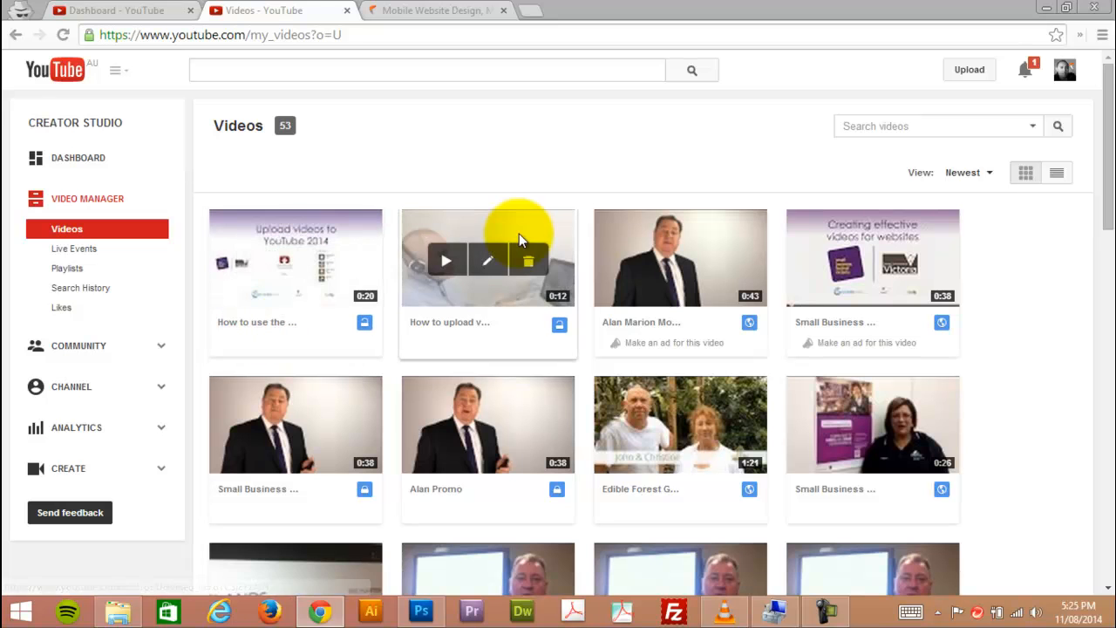
click(295, 260)
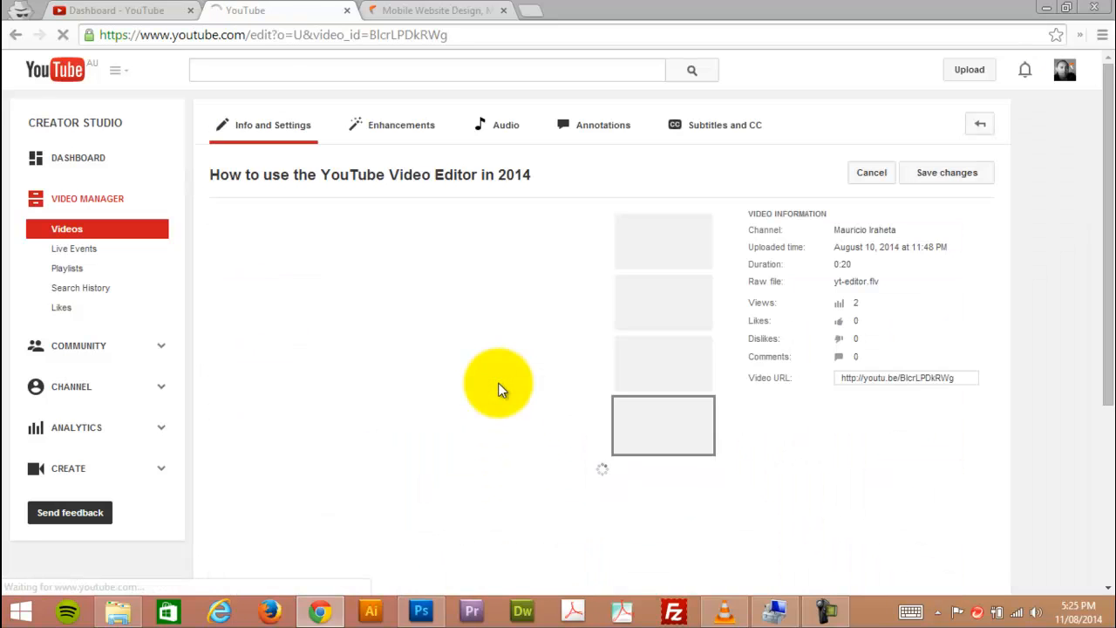
scroll(498, 444, down, 3)
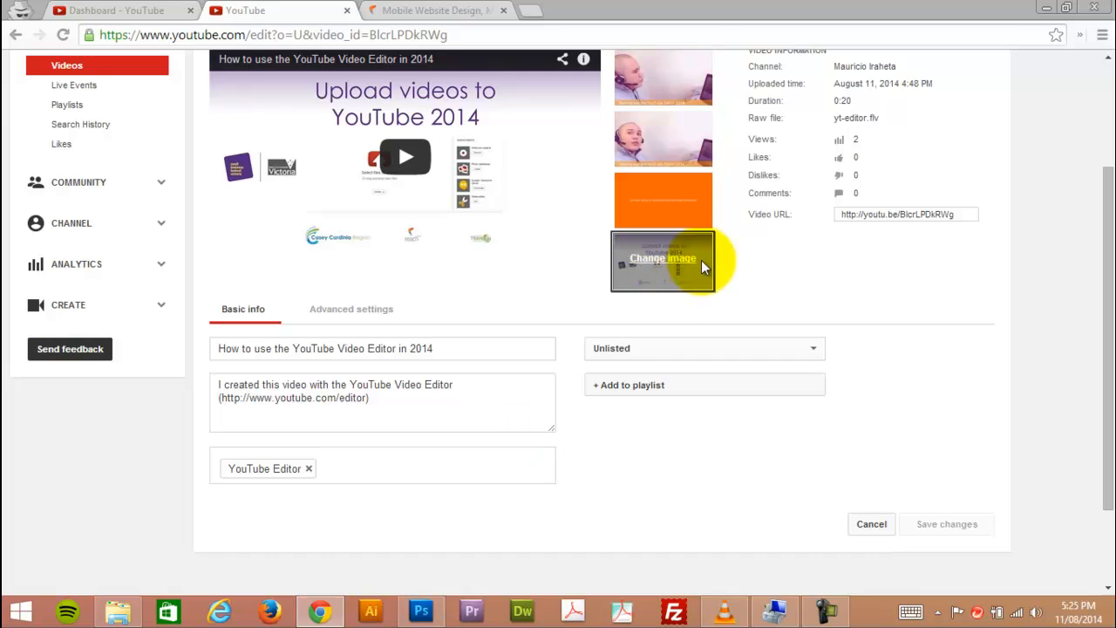
scroll(868, 336, up, 3)
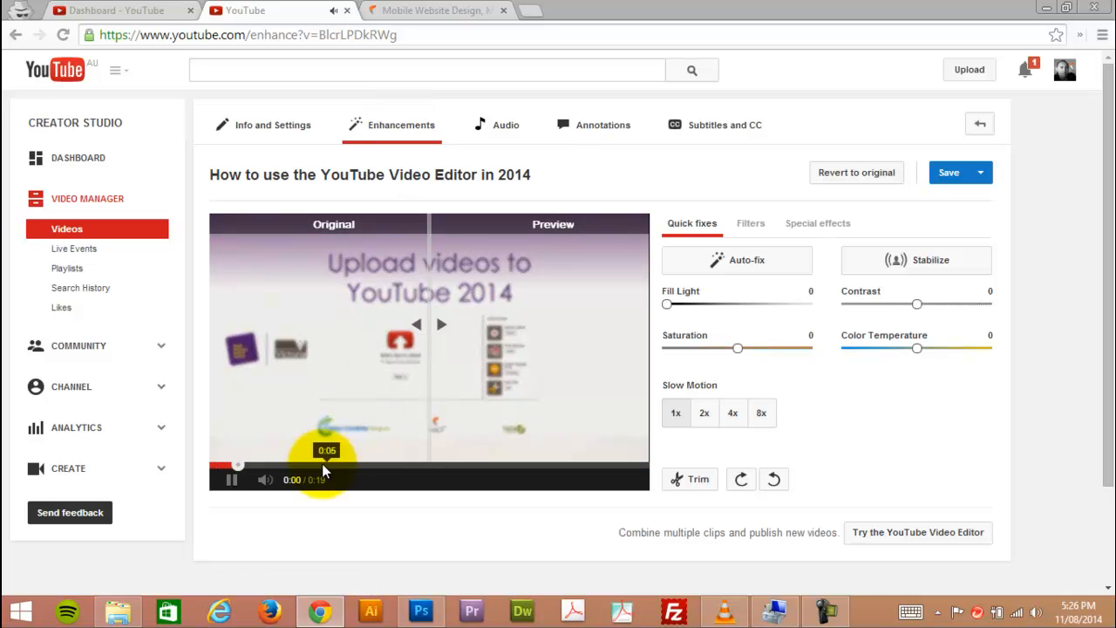
In the video's enhancements, try 4x slow motion and preview a part further into the clip, muting and restoring the sound.
click(227, 484)
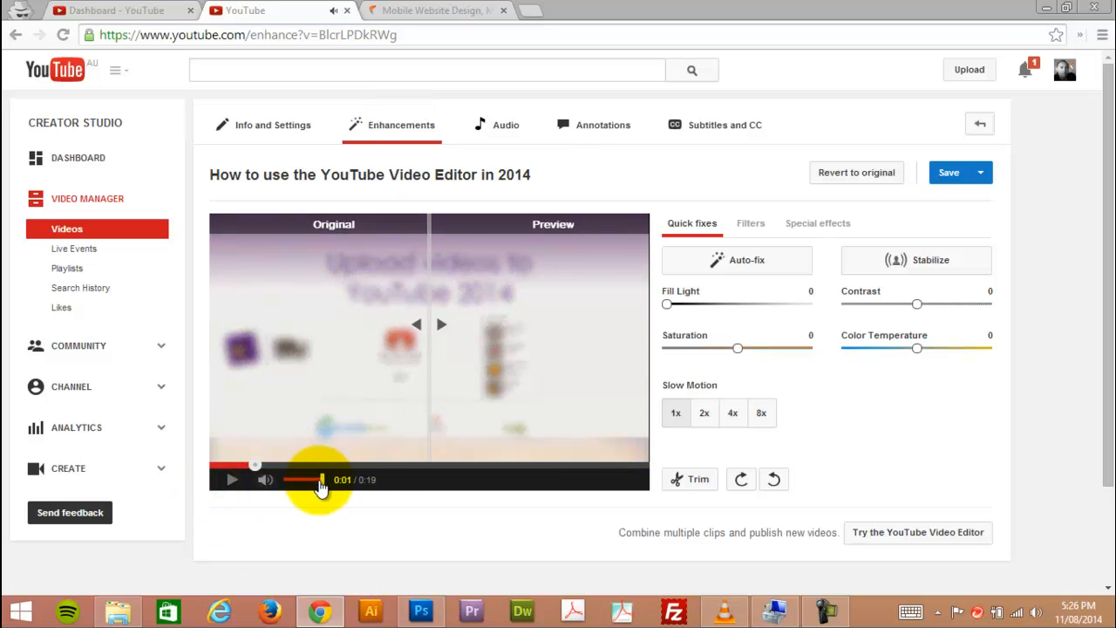
drag(321, 486, 268, 488)
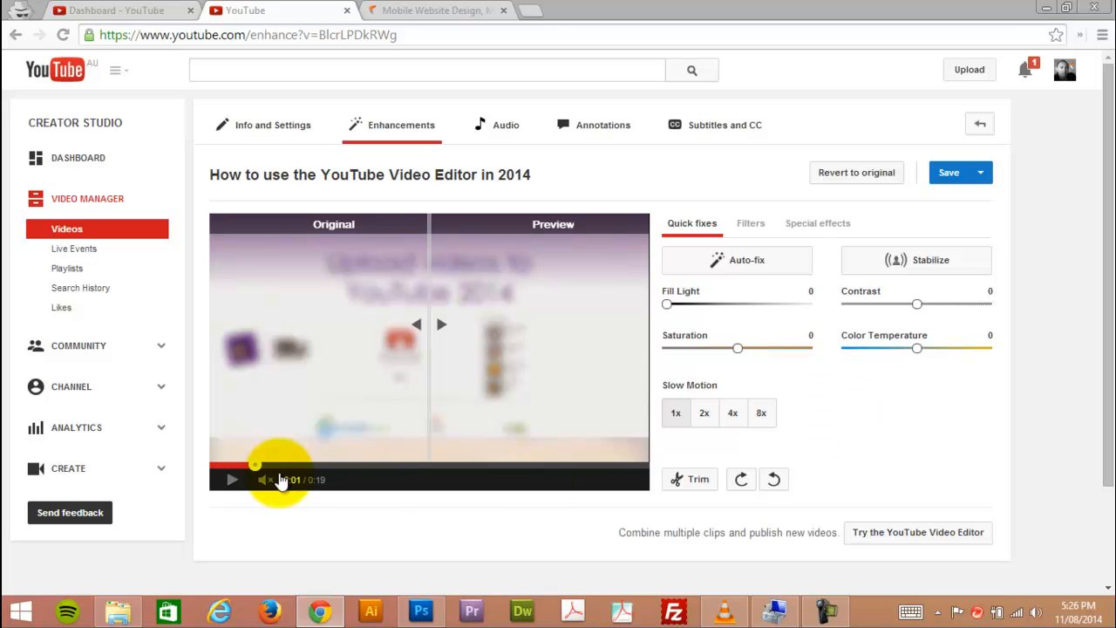
click(732, 415)
click(338, 463)
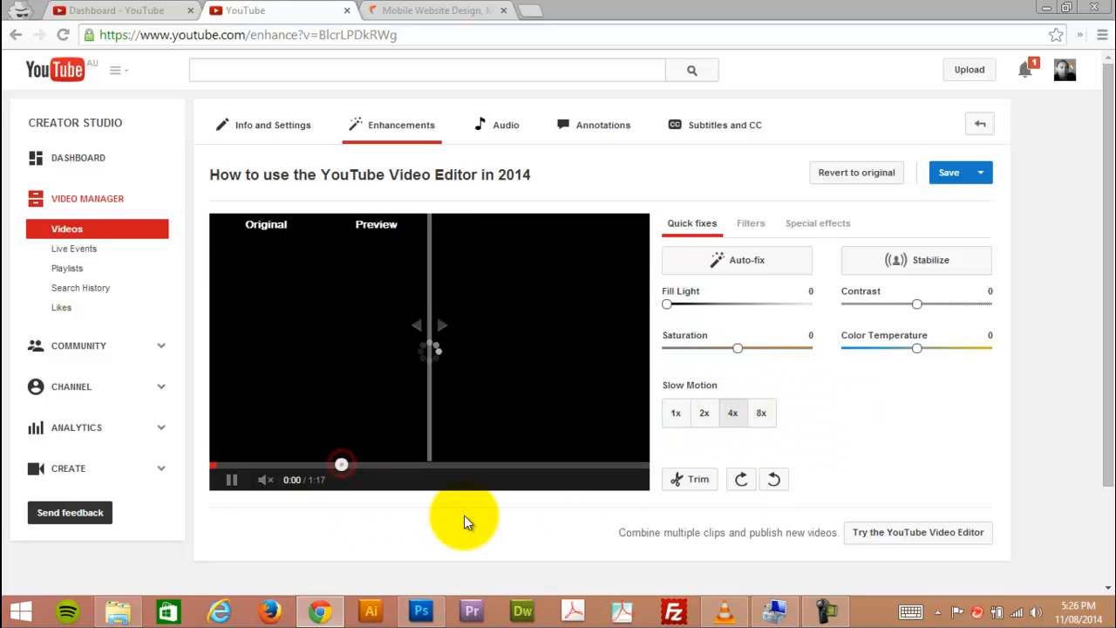
click(266, 480)
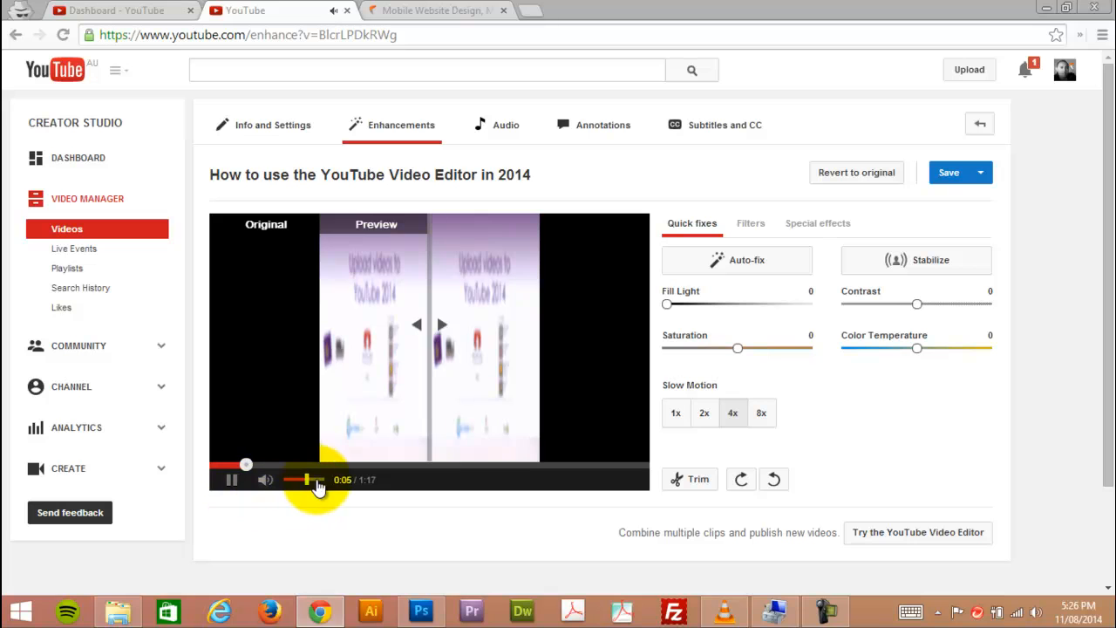
click(347, 466)
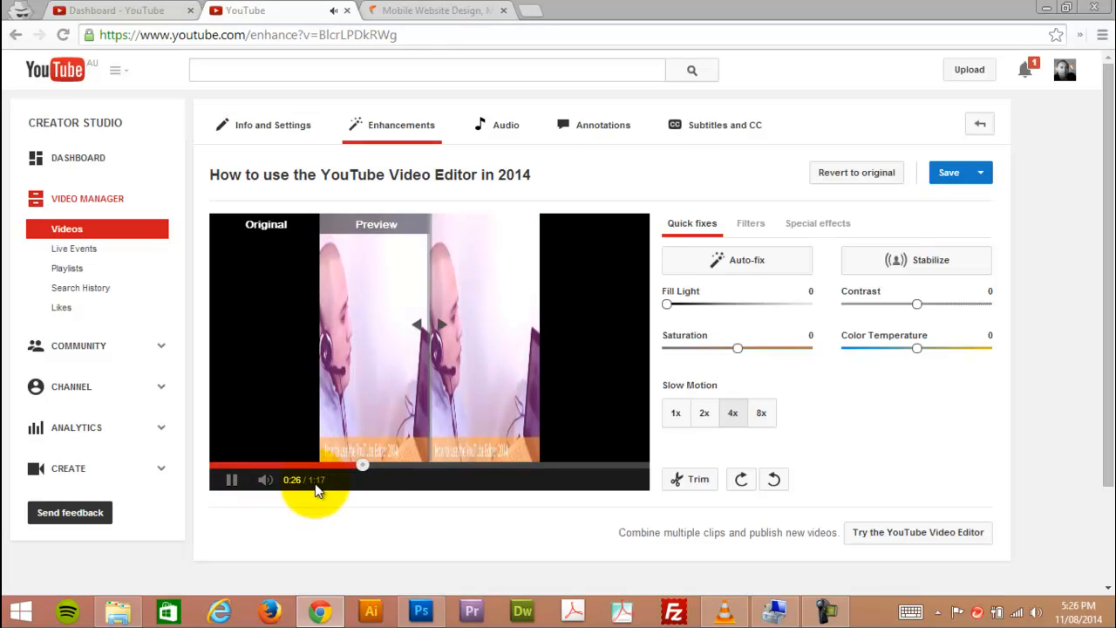
Shift the divider between original and preview to compare them, and revert the slow-motion change to the original.
click(274, 220)
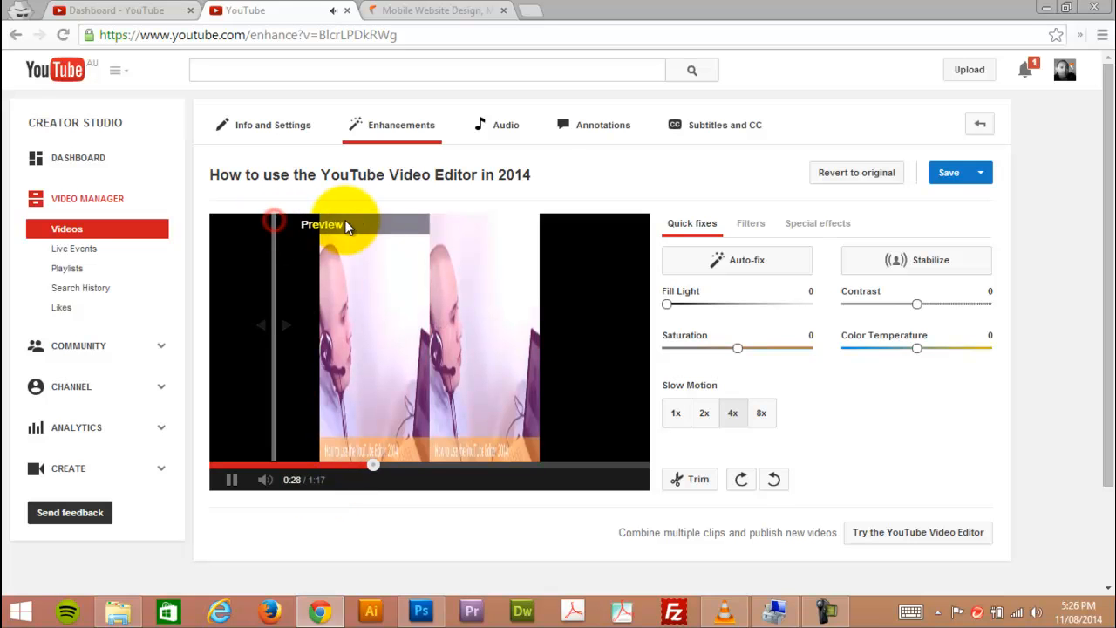
drag(272, 317, 414, 336)
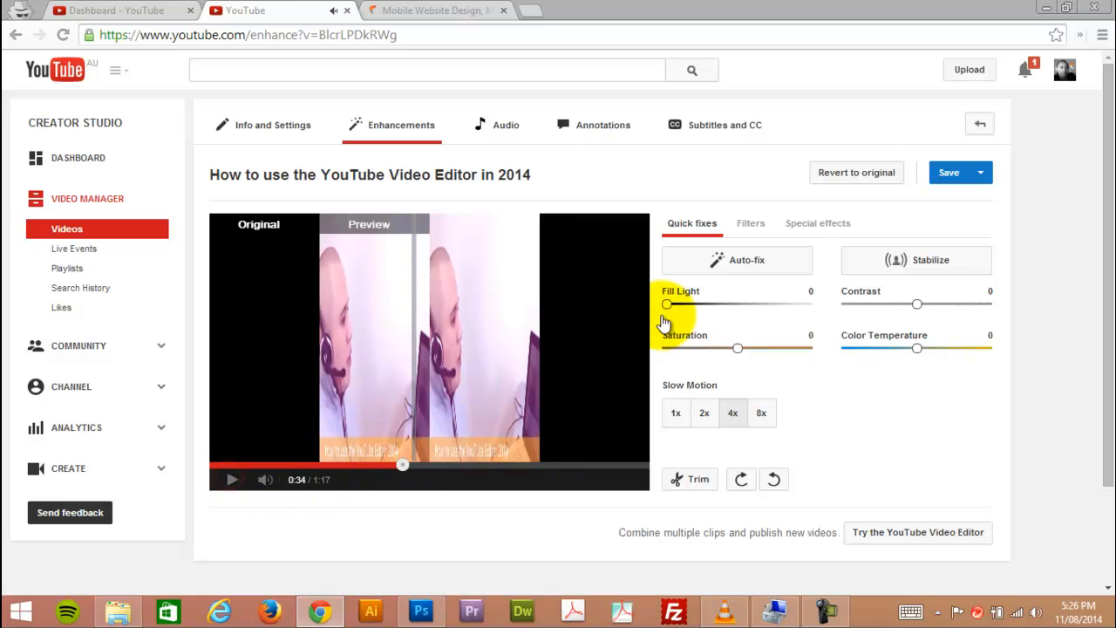
click(856, 173)
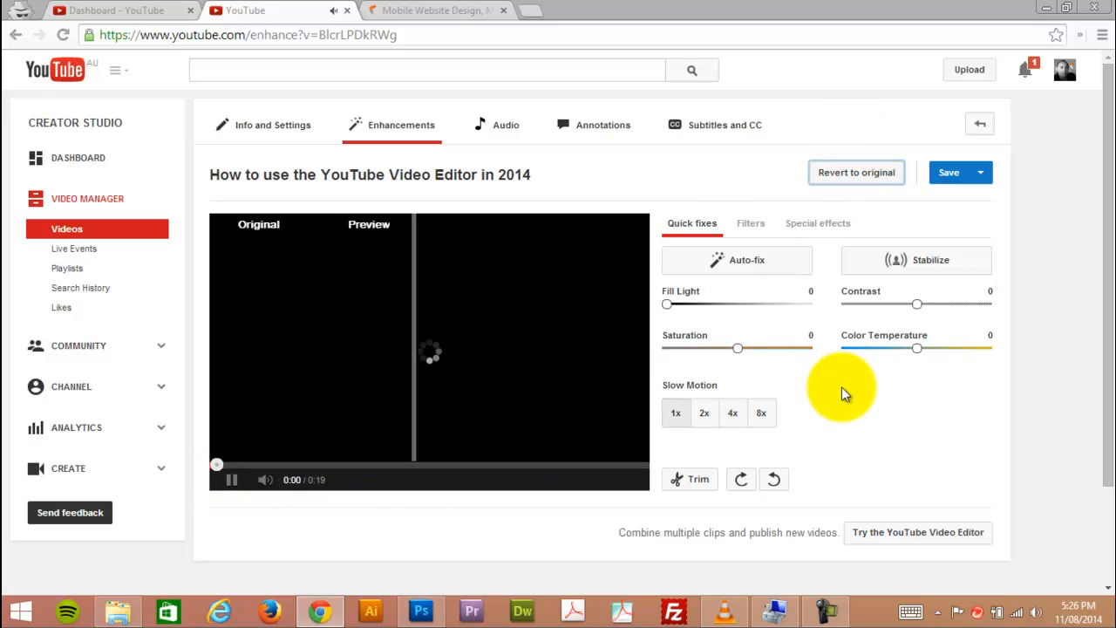
click(230, 482)
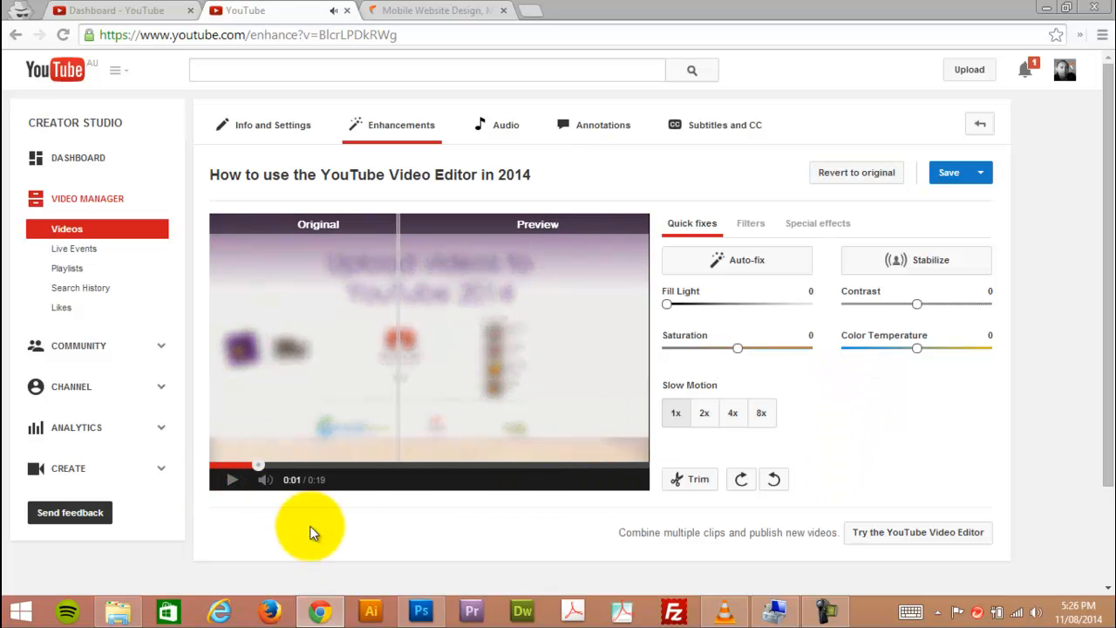
Try a color temperature of -3, compare it with the original from 0:08, and revert the video to the original.
click(391, 466)
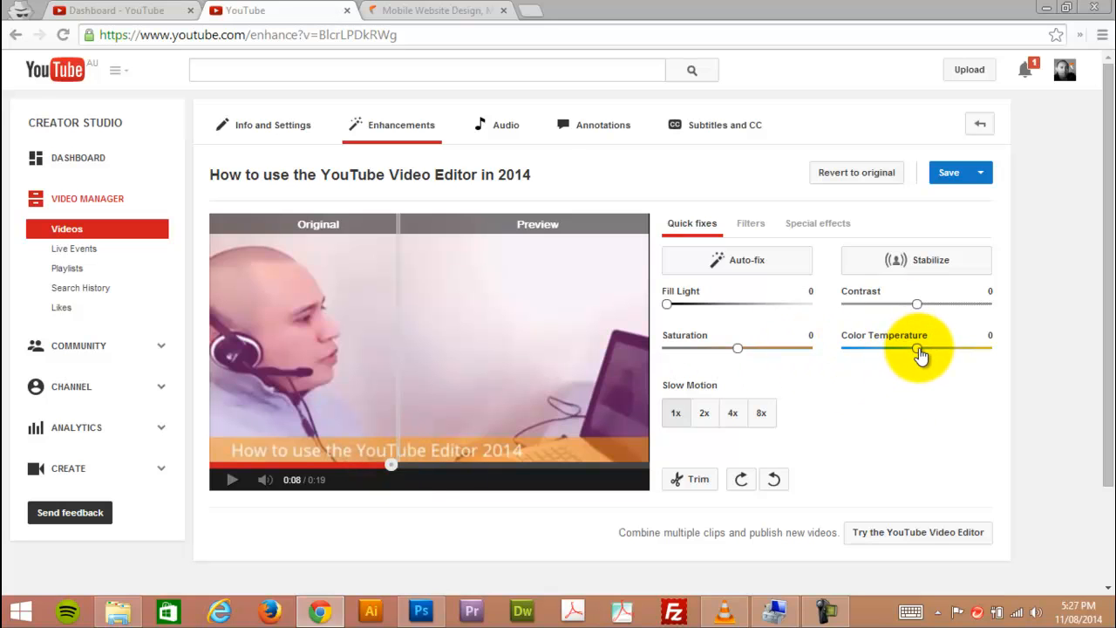
drag(917, 353, 880, 355)
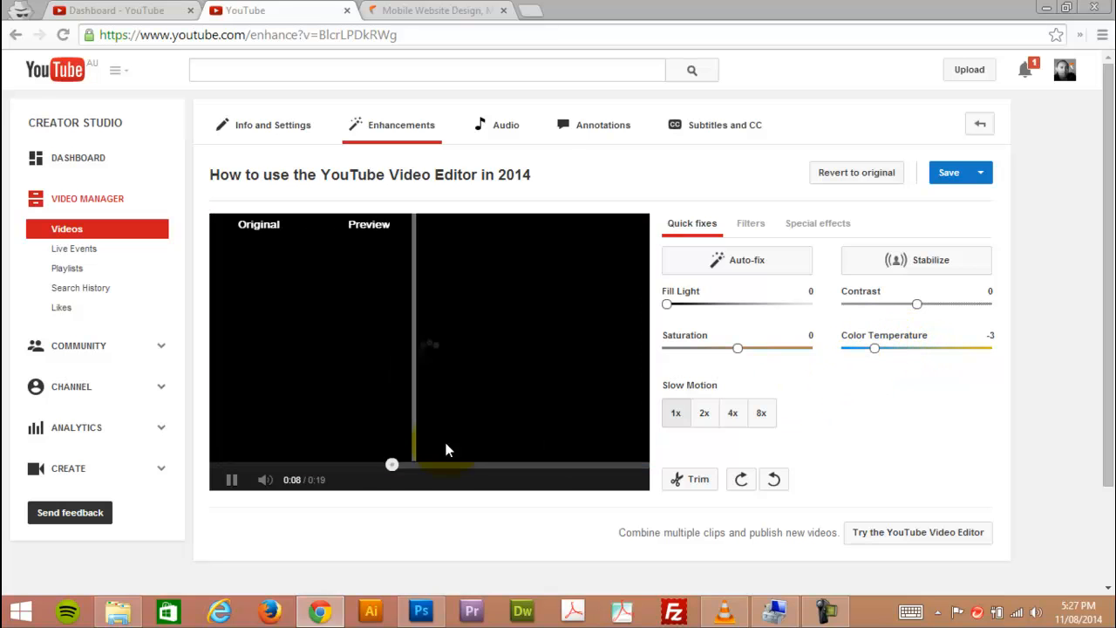
drag(396, 392, 416, 366)
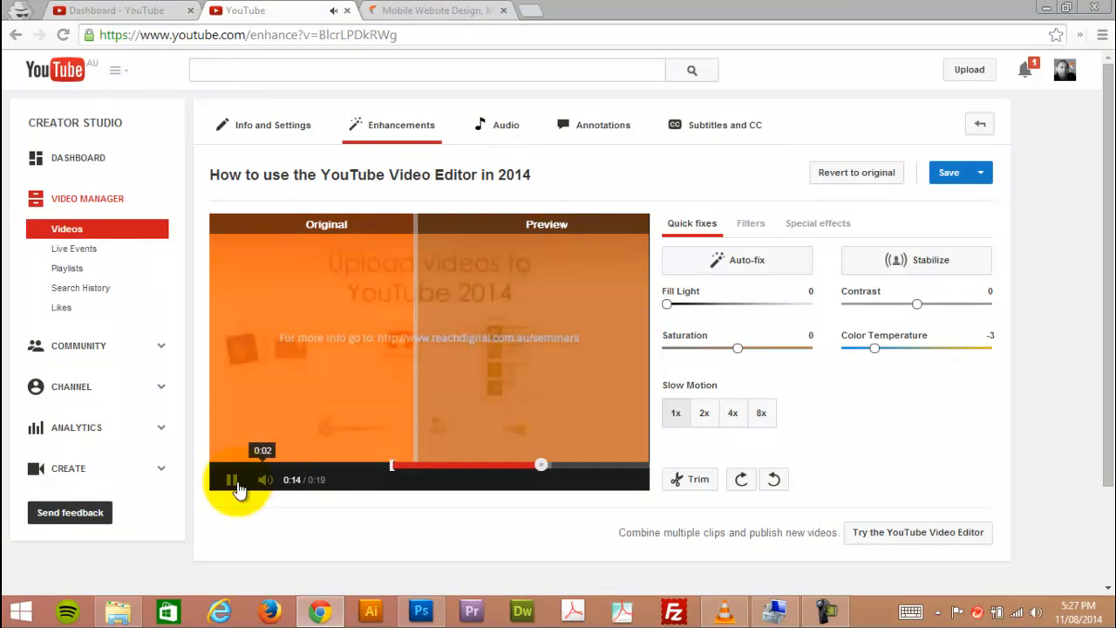
click(231, 482)
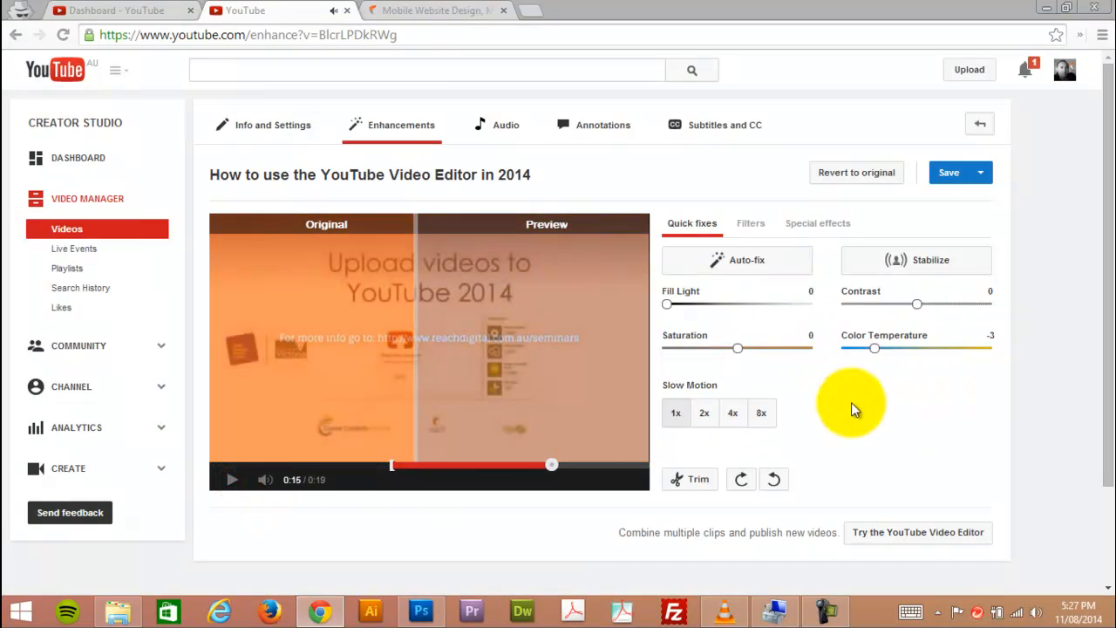
click(866, 181)
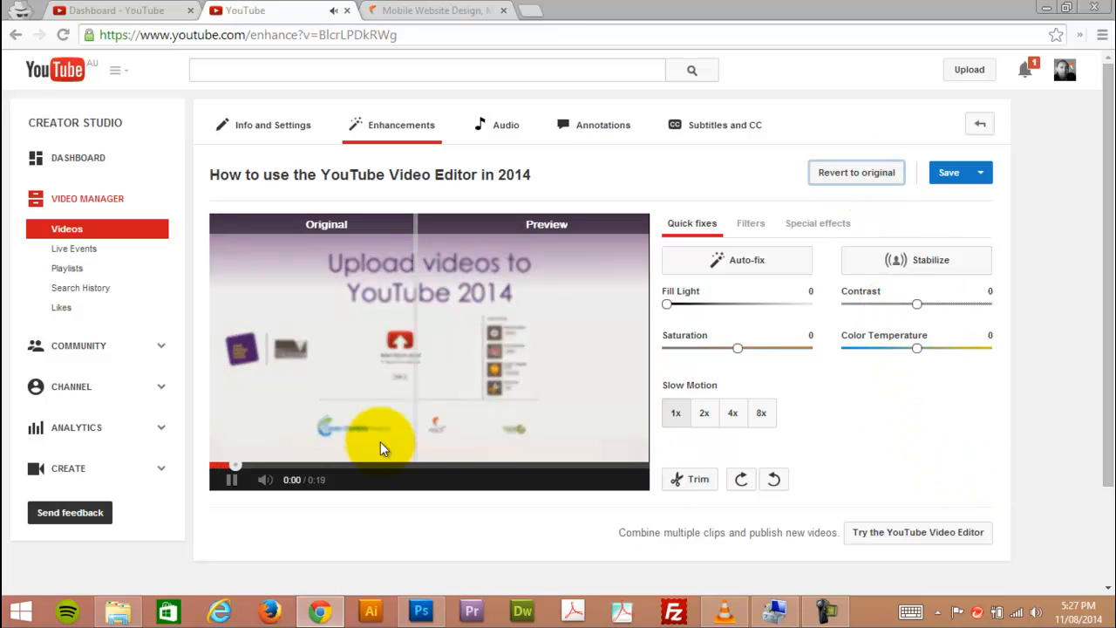
click(231, 478)
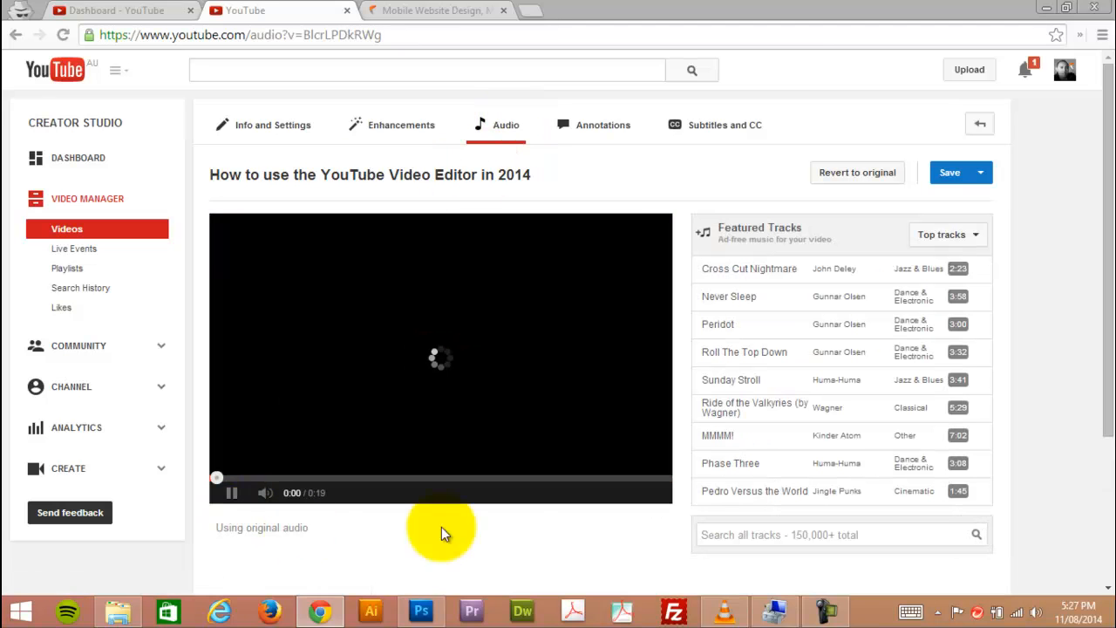
In the video's audio editing, try the featured track Cross Cut Nightmare and turn down the preview's volume.
click(228, 504)
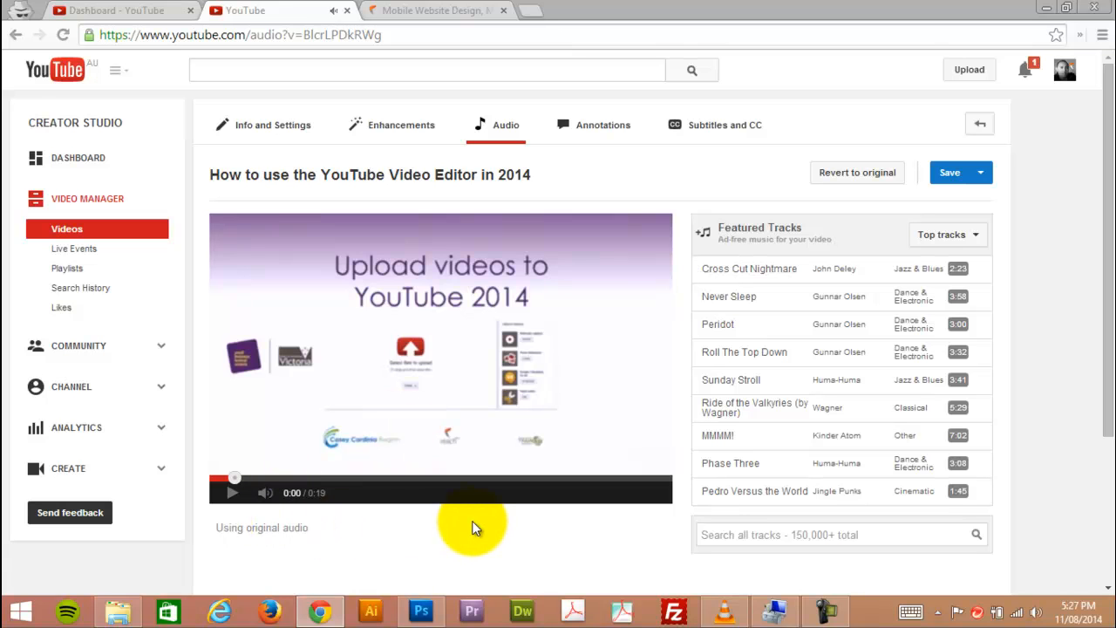
scroll(471, 528, down, 1)
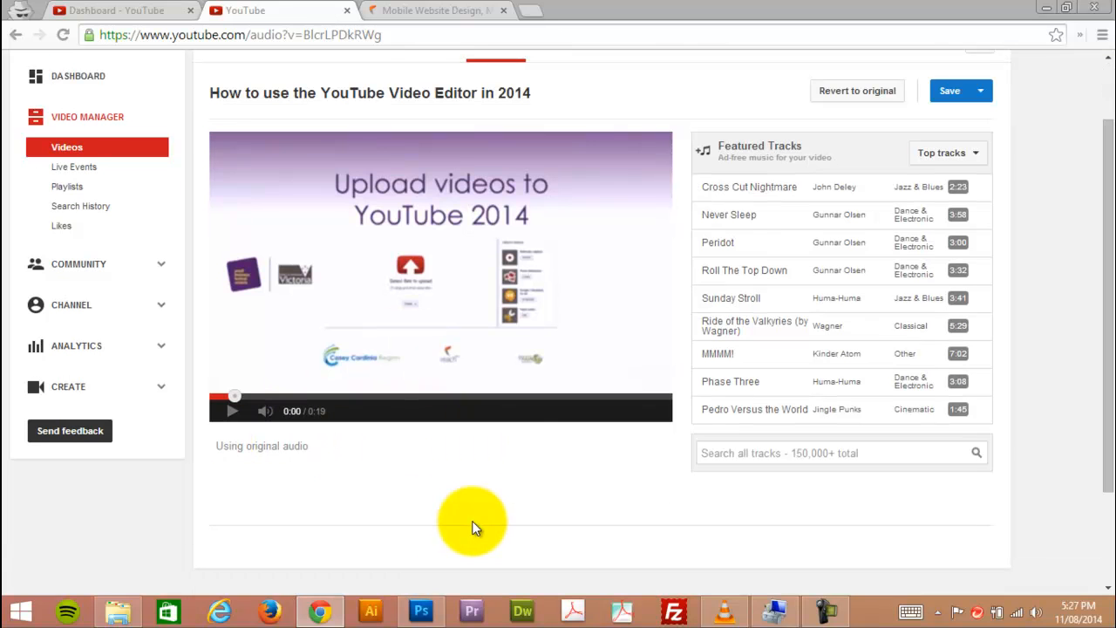
click(780, 193)
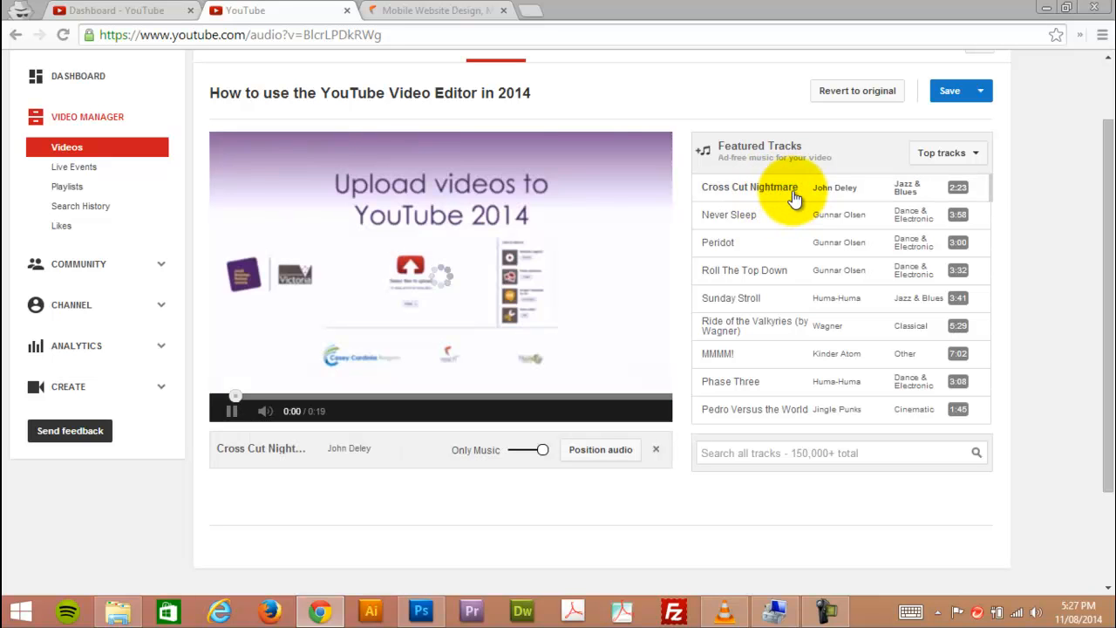
click(232, 413)
drag(315, 410, 287, 411)
Choose the featured track Never Sleep as the video's music.
drag(717, 240, 773, 218)
click(773, 217)
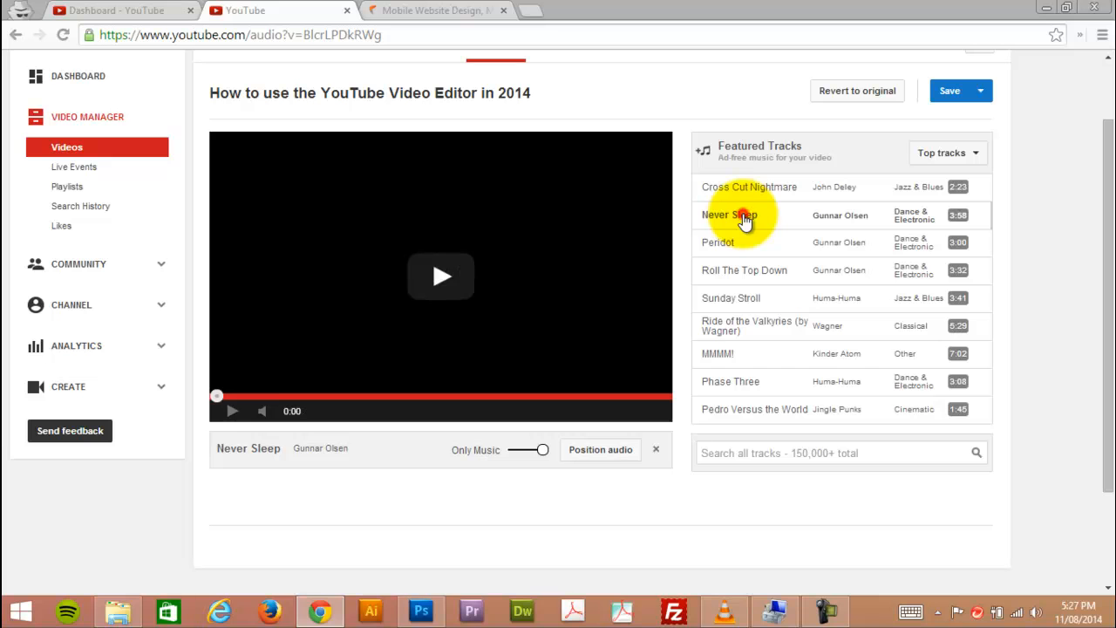
mouse_move(754, 223)
mouse_down()
mouse_move(742, 282)
mouse_move(773, 229)
mouse_up()
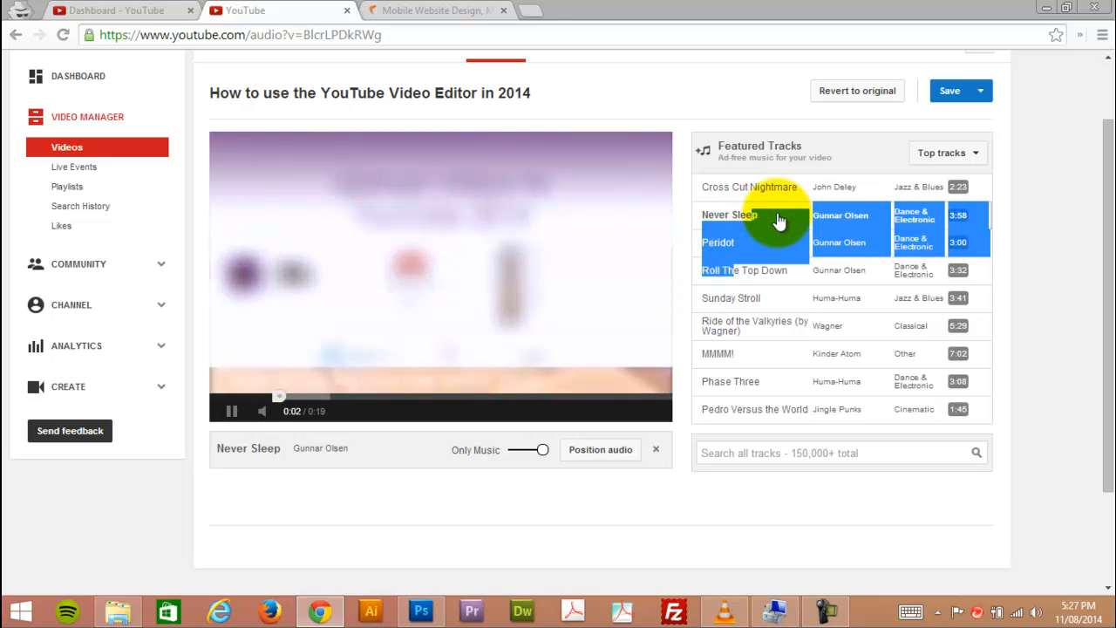
click(779, 214)
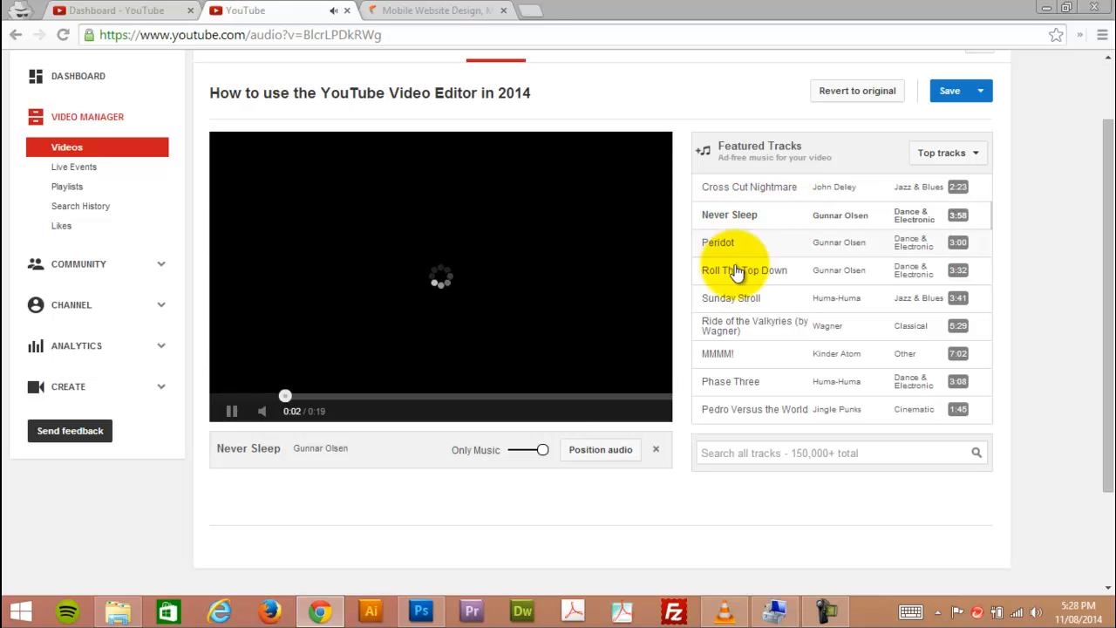
Set the music mix to Favor Original Audio and preview the opening seconds with the sound turned up.
drag(542, 449, 513, 457)
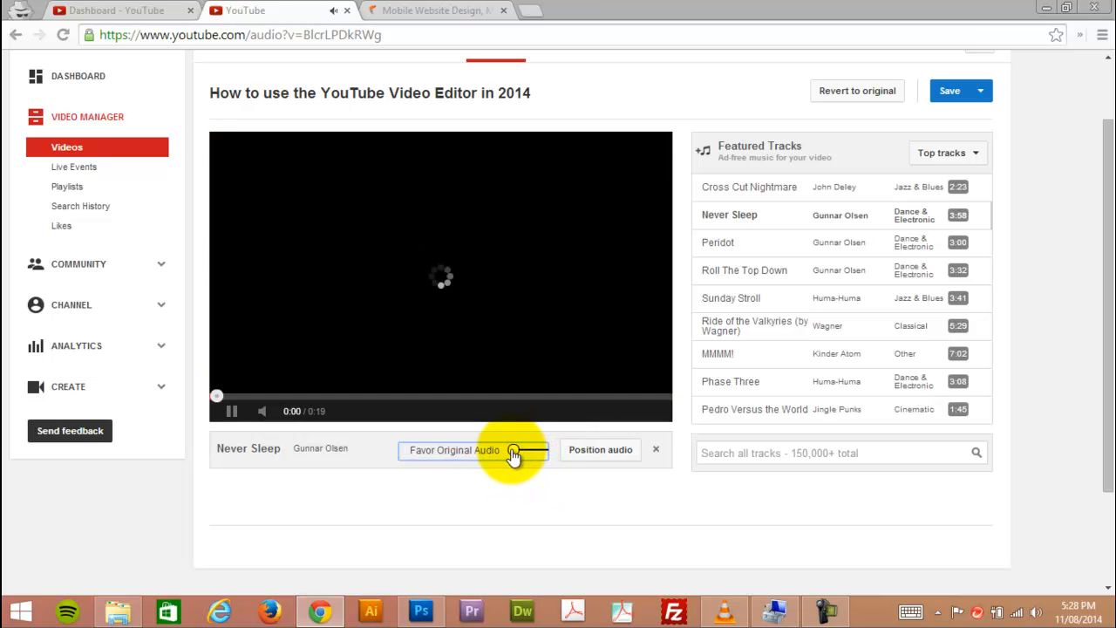
click(231, 409)
click(263, 413)
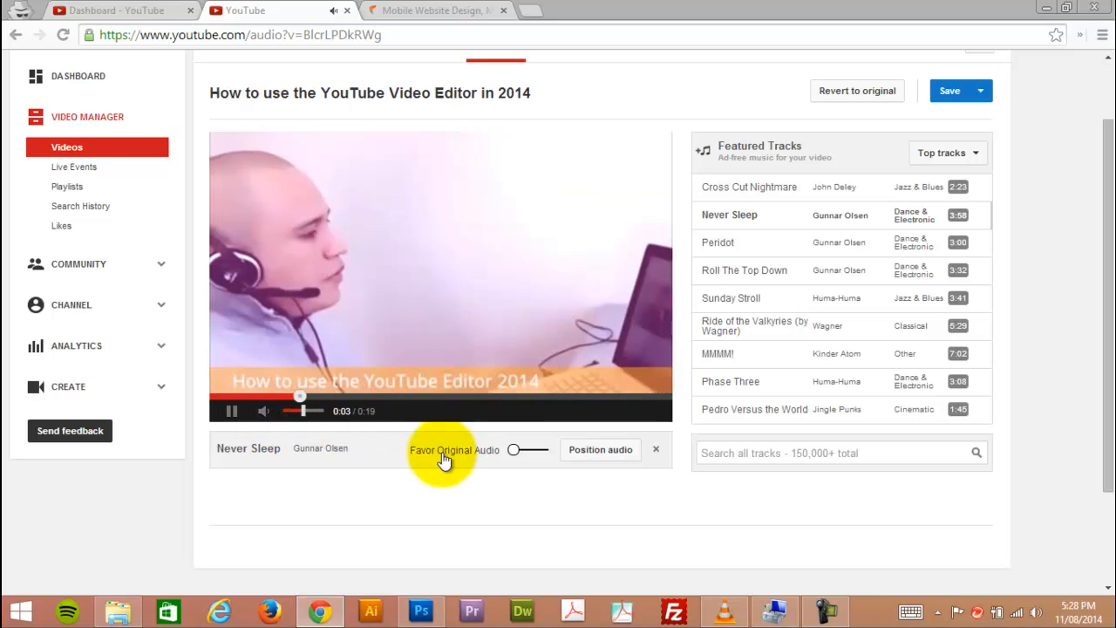
click(229, 412)
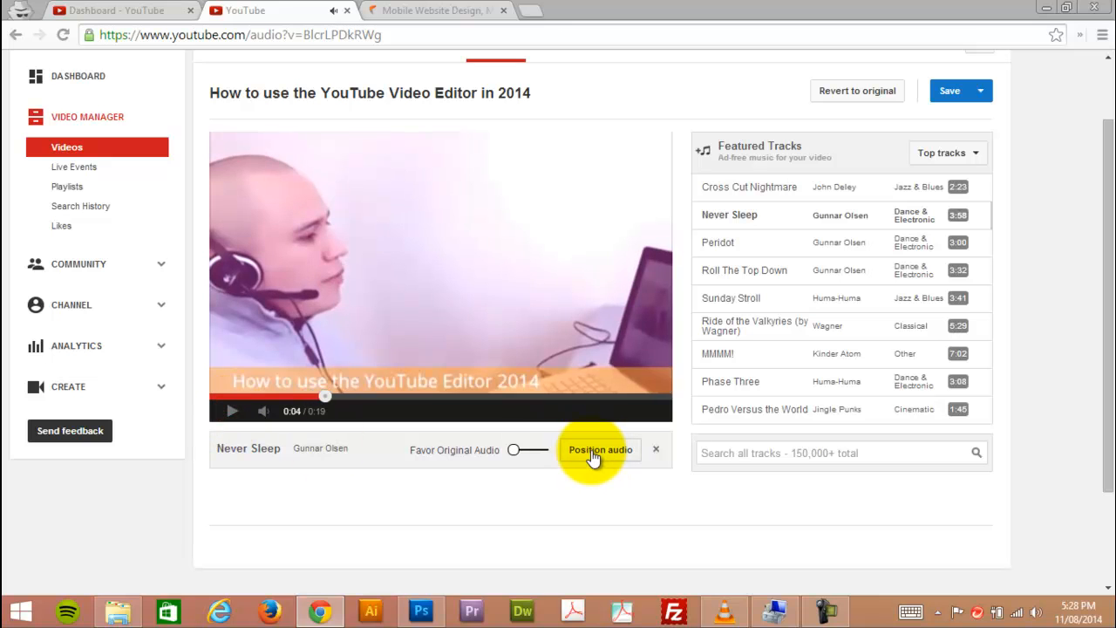
Trim the Never Sleep music so it plays only from 0:16 to 0:19 and preview that ending section.
click(593, 453)
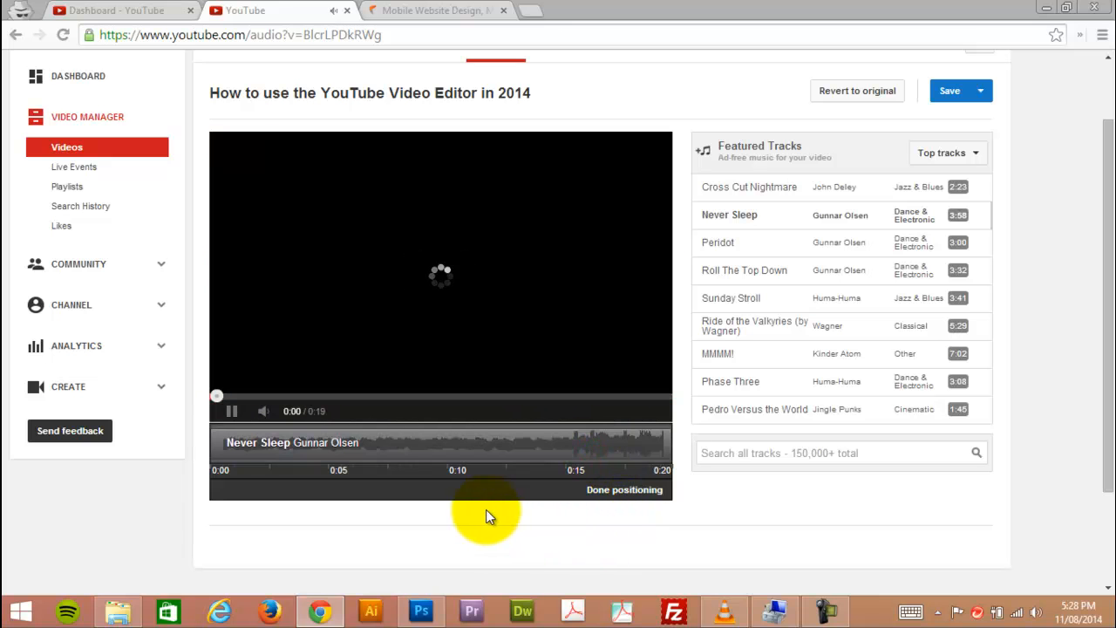
drag(214, 442, 619, 443)
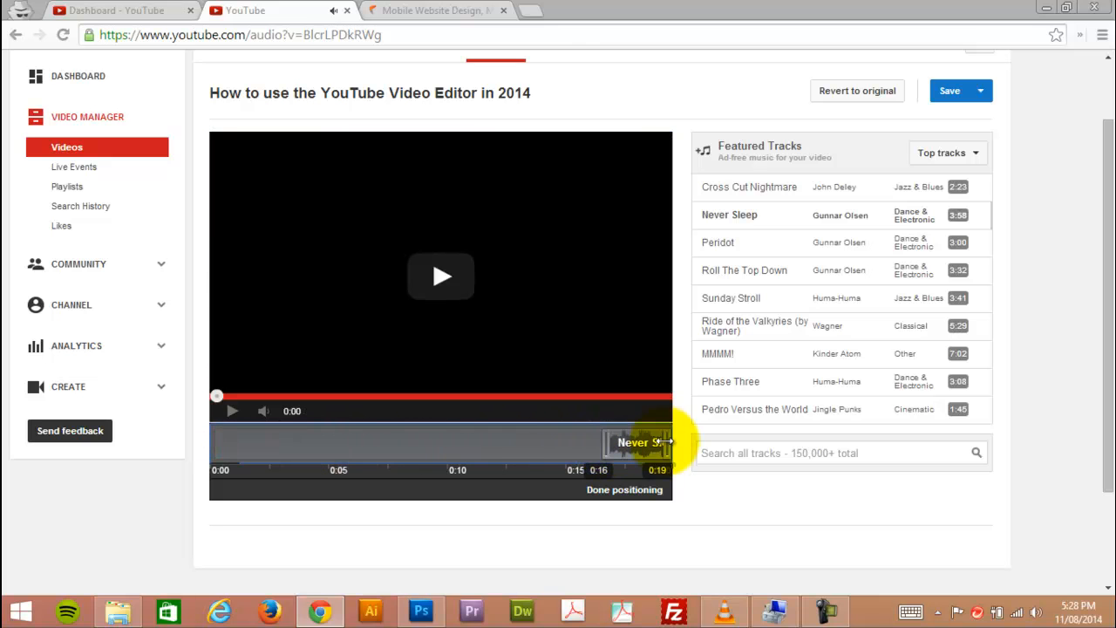
click(322, 394)
click(510, 394)
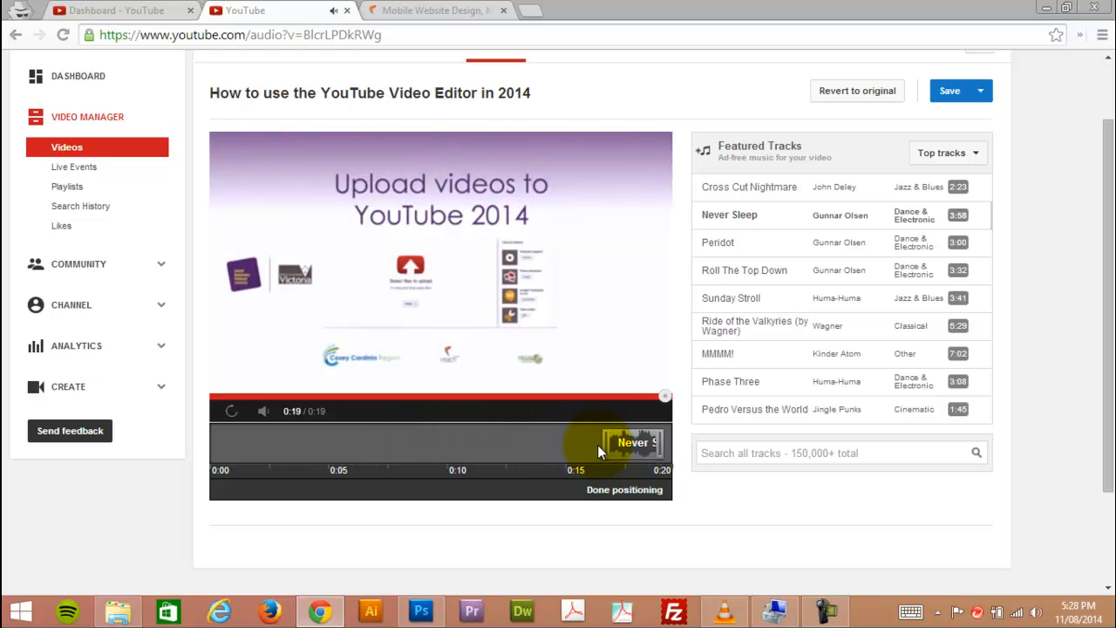
Try the shortened music at 0:09 to 0:12, finish positioning and preview it, and revert the video to its original audio.
drag(615, 449, 467, 444)
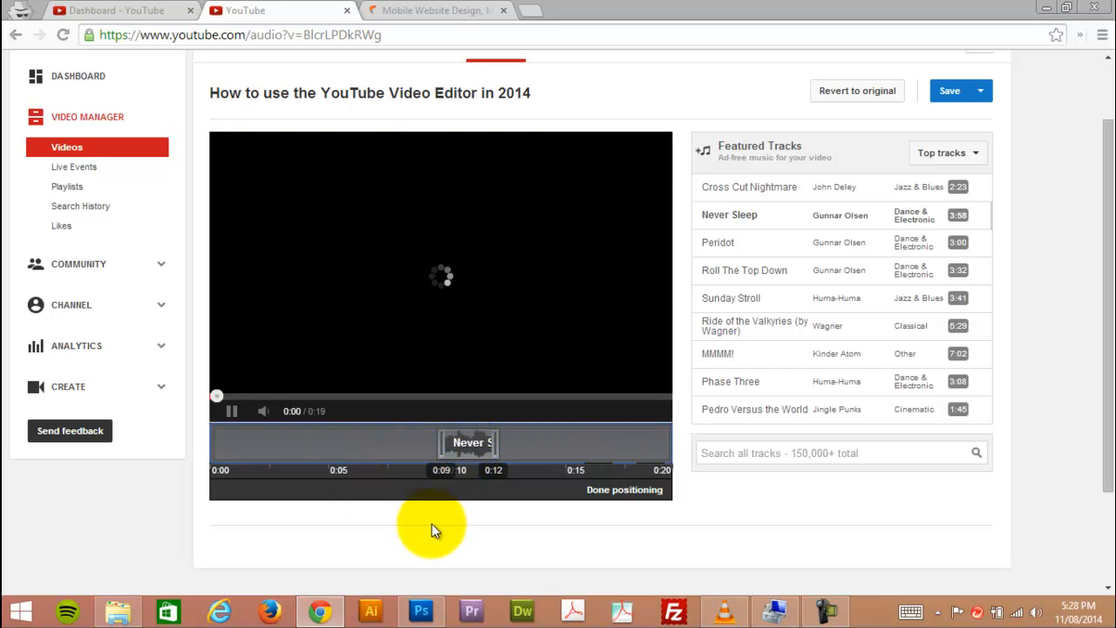
click(613, 490)
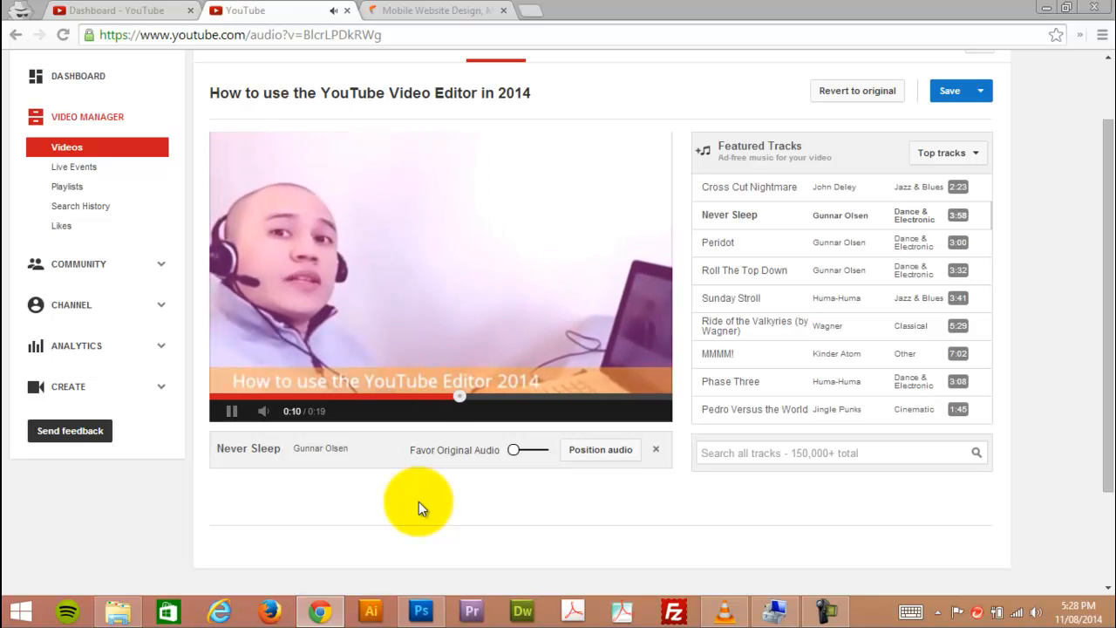
click(232, 411)
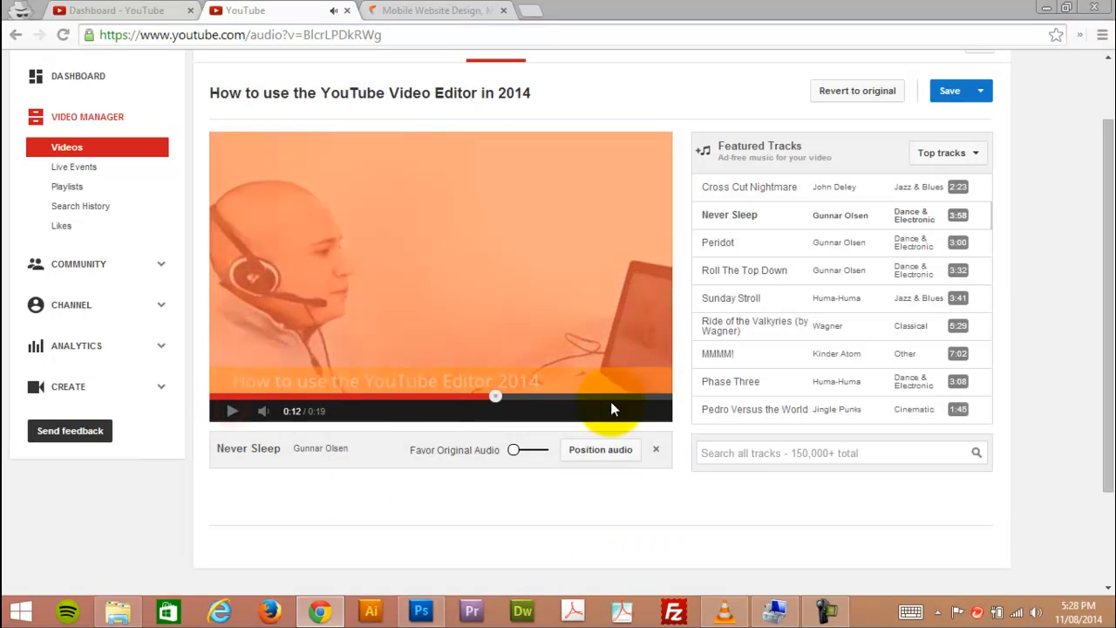
click(842, 91)
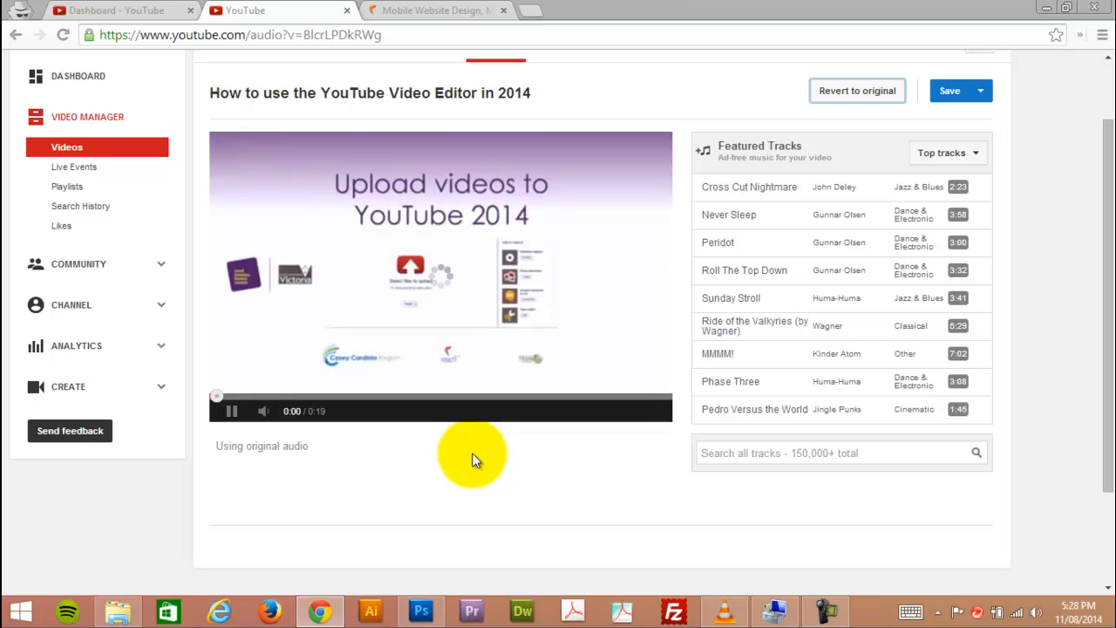
In the video's annotations, mute the preview, pause it at 0:06, and delete the existing speech bubble.
scroll(544, 430, up, 2)
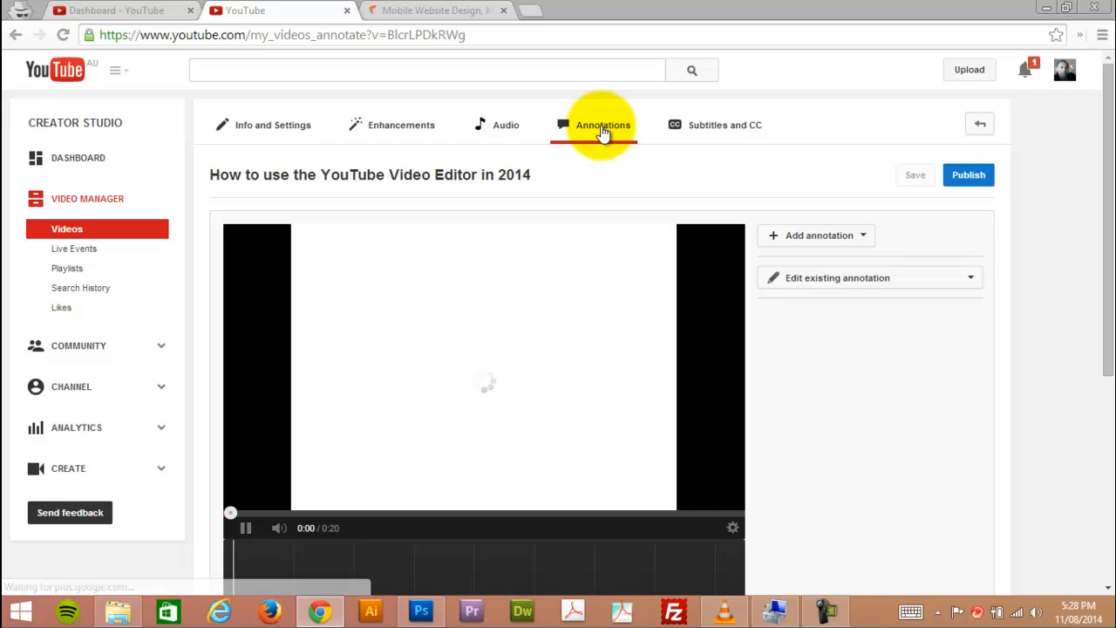
scroll(891, 364, down, 1)
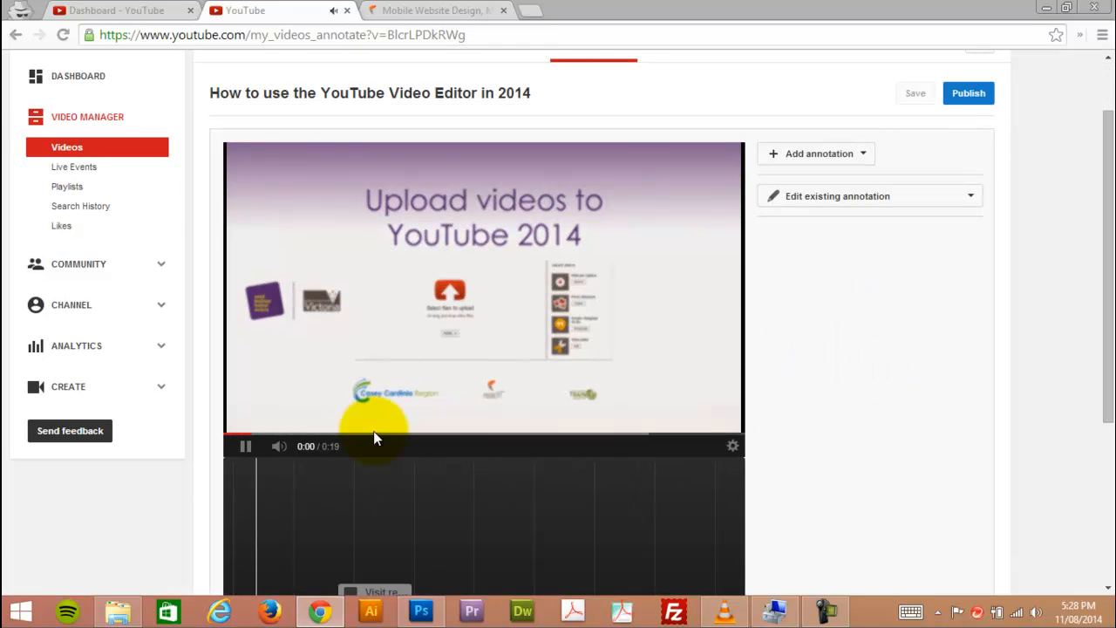
scroll(272, 465, down, 2)
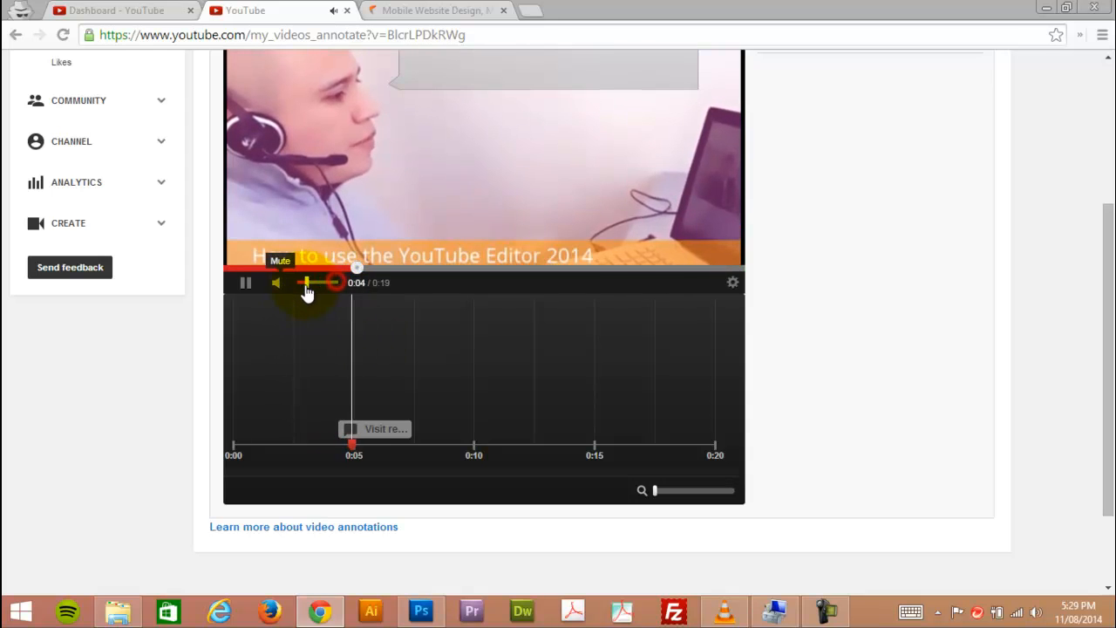
scroll(842, 312, up, 3)
click(242, 527)
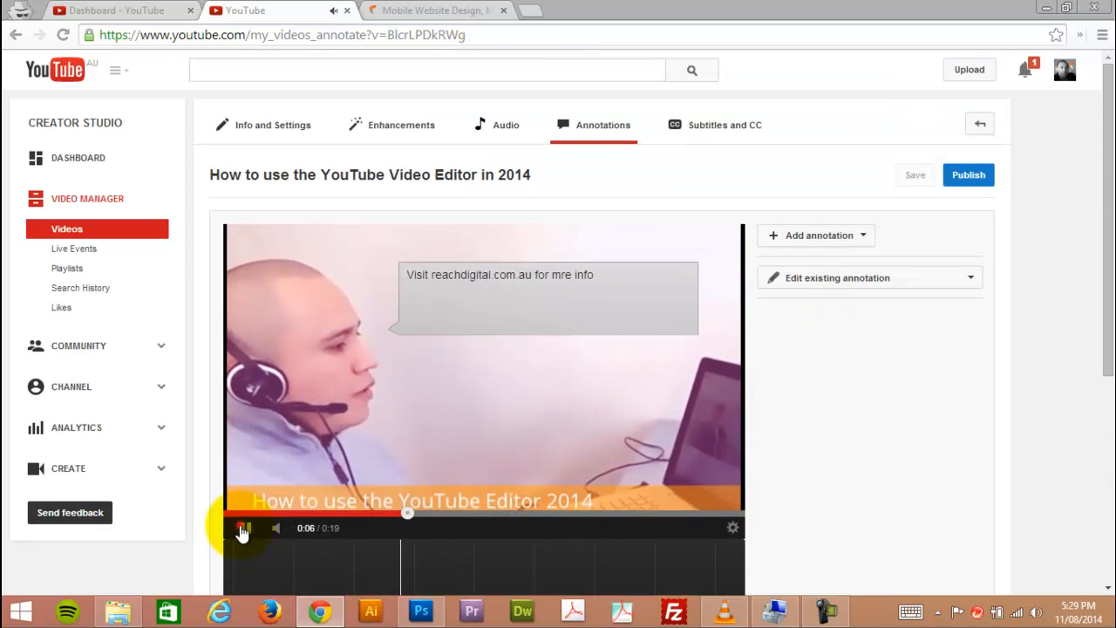
click(486, 298)
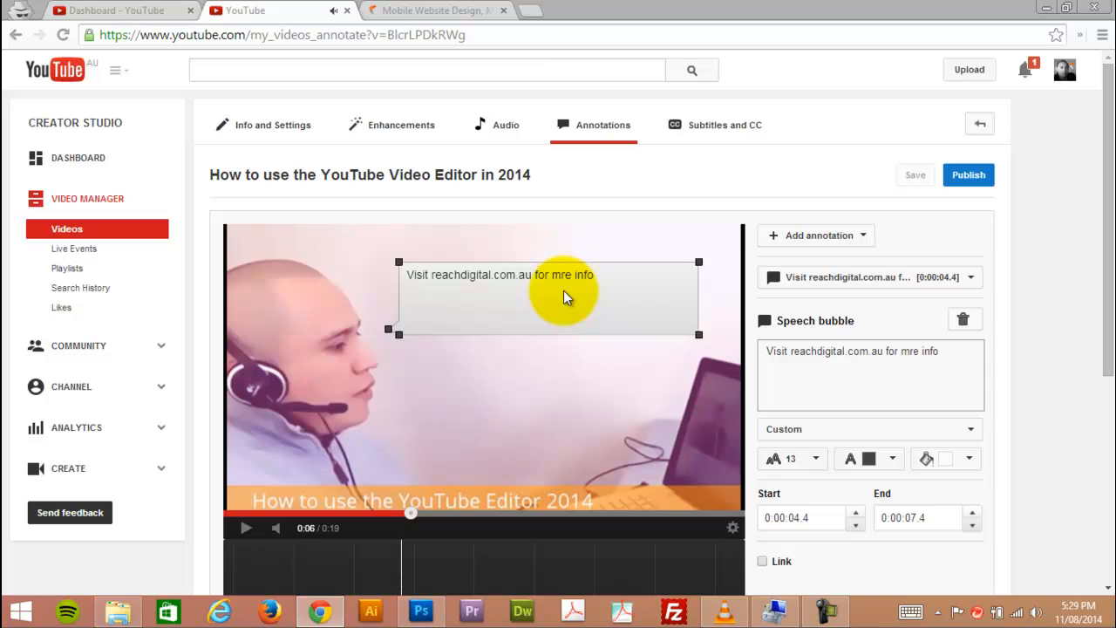
click(963, 319)
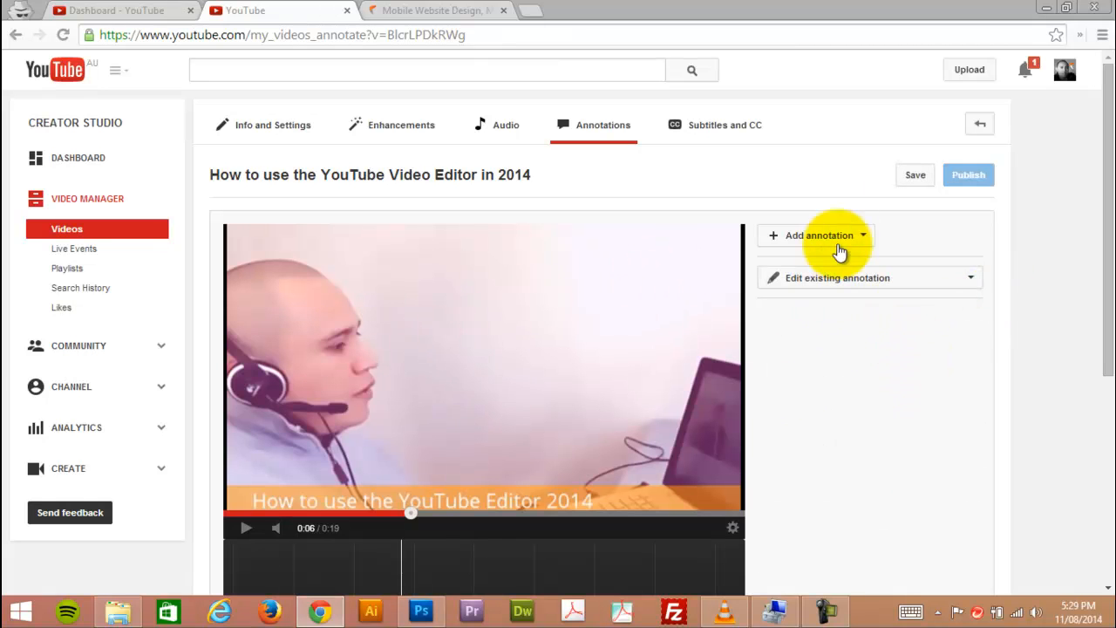
scroll(634, 380, down, 1)
scroll(634, 374, up, 1)
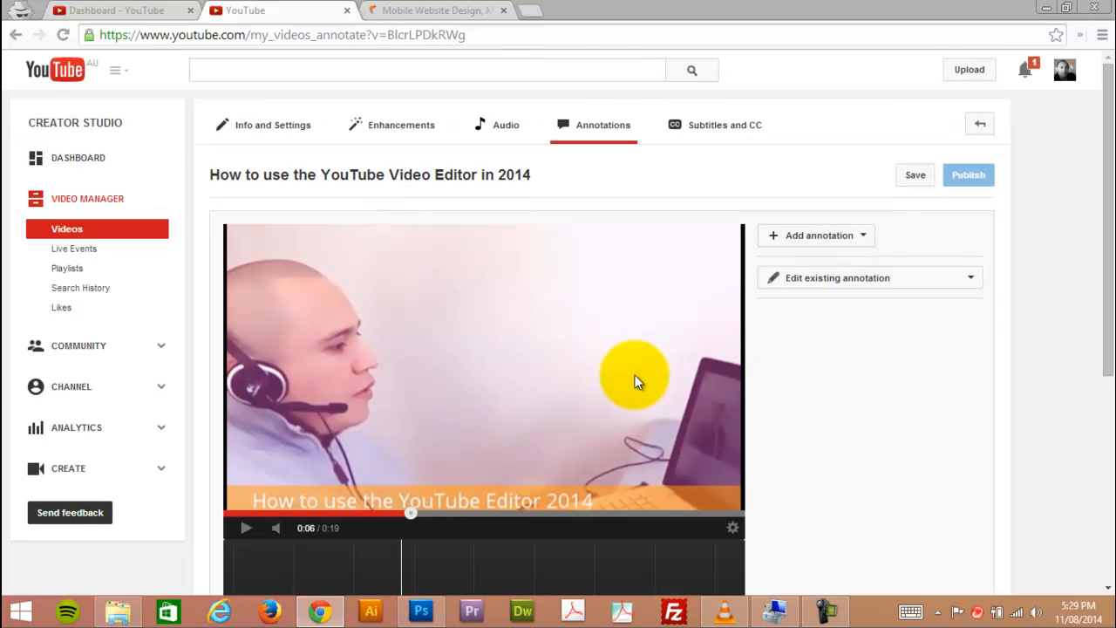
Add a speech bubble annotation starting at 0:07.0 and enlarge it beside the speaker's face.
click(842, 238)
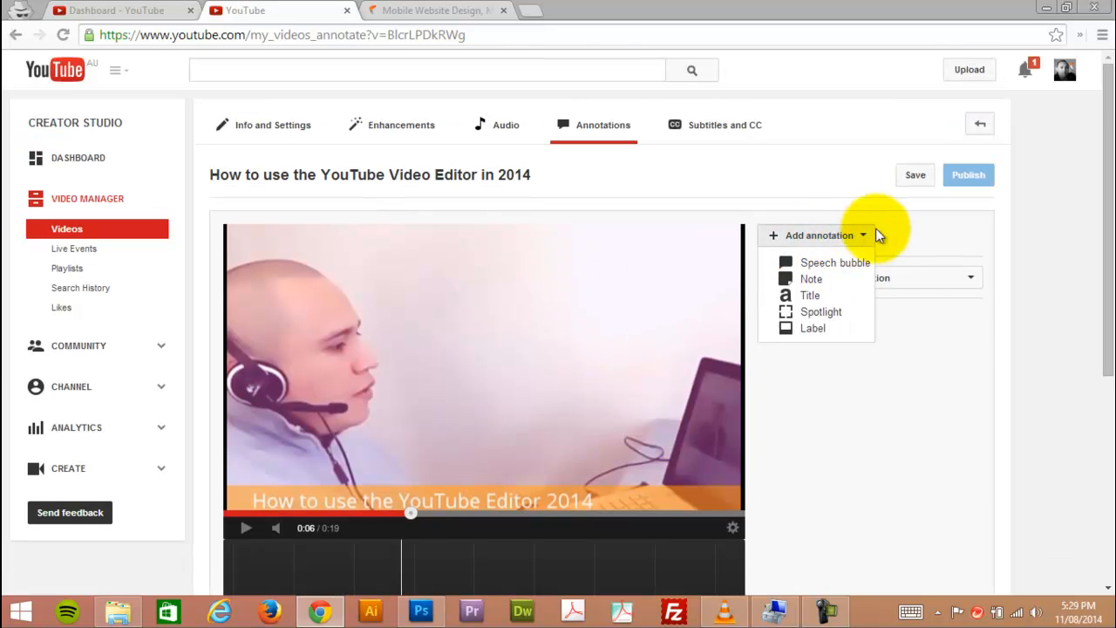
click(850, 237)
click(855, 238)
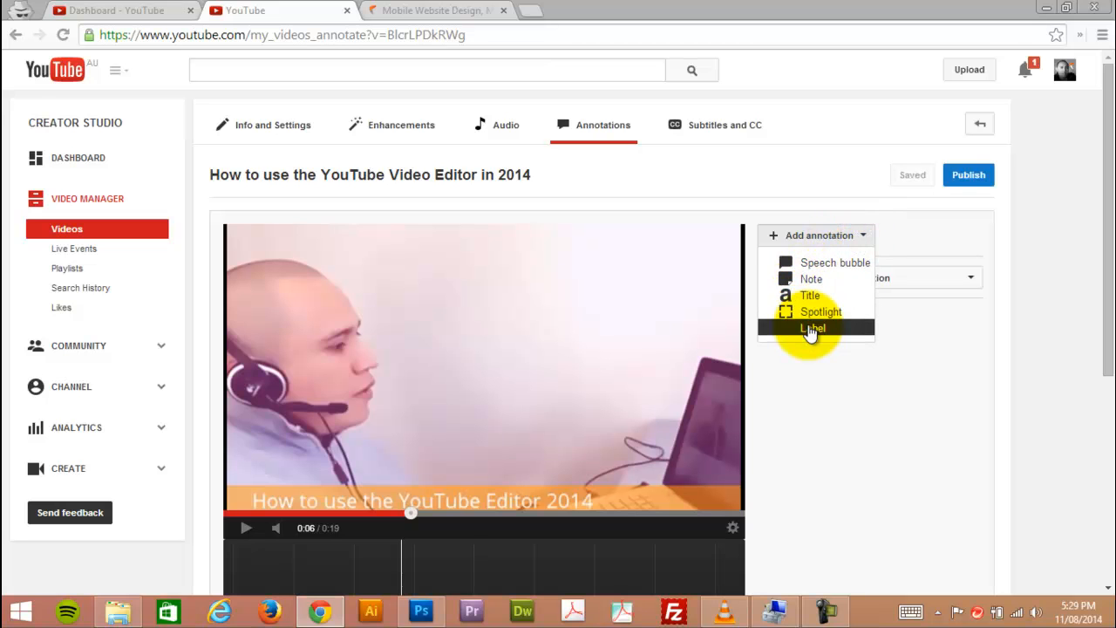
click(807, 264)
mouse_move(336, 301)
mouse_down()
mouse_move(468, 282)
mouse_move(493, 301)
mouse_move(453, 325)
mouse_move(446, 382)
mouse_up()
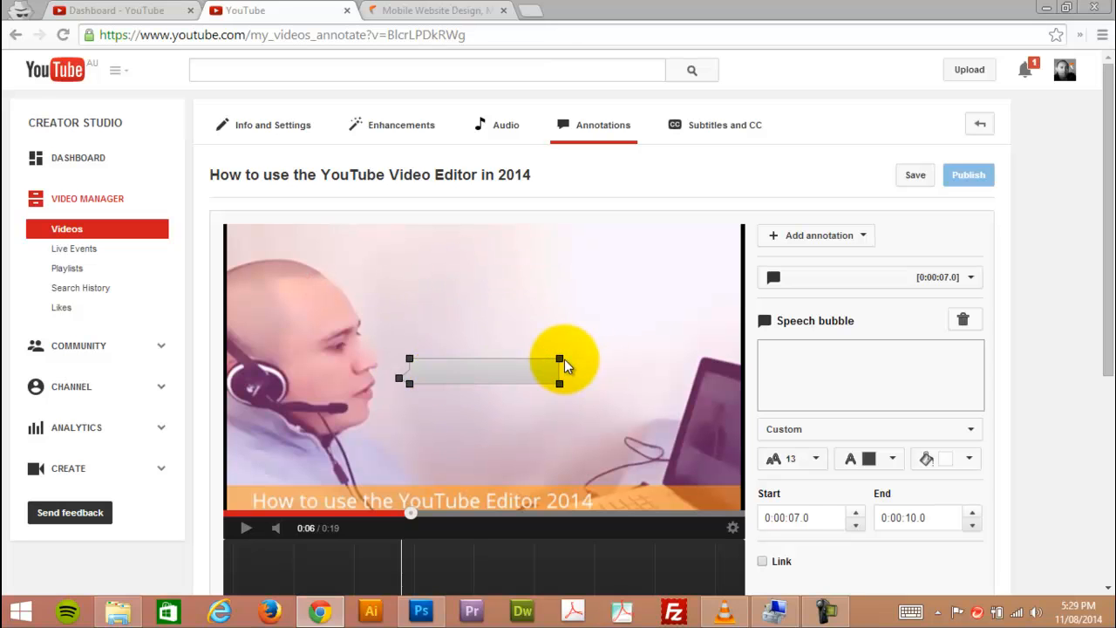
drag(560, 359, 684, 264)
click(568, 345)
Set the bubble's text to "For more information visit our website: reachdigital.com.au", copying the address from the open Reach Digital site.
click(855, 354)
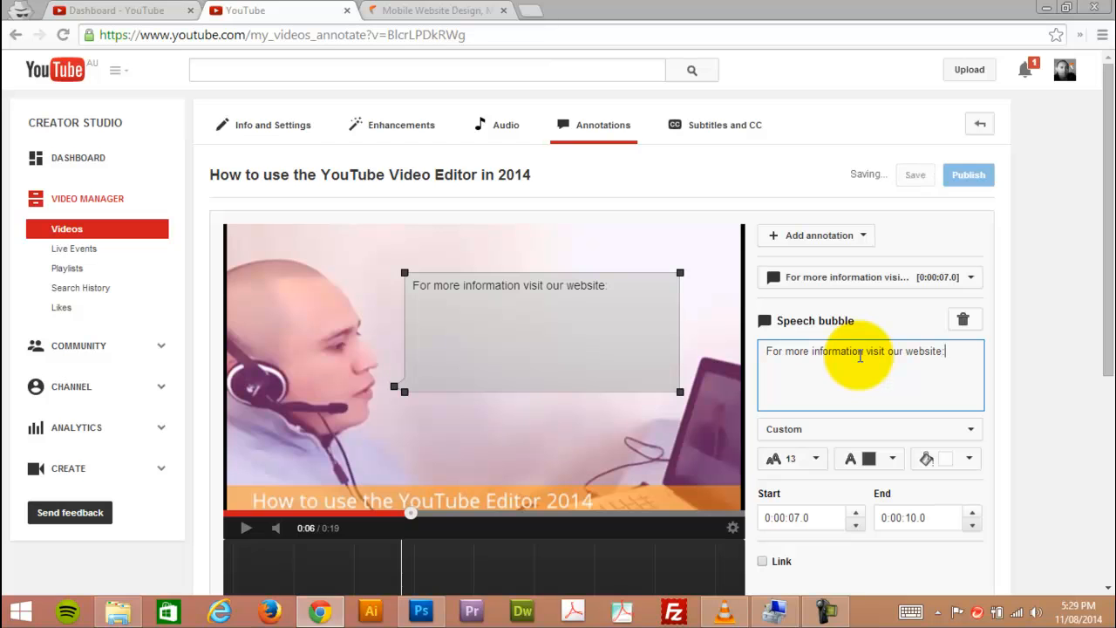
click(383, 11)
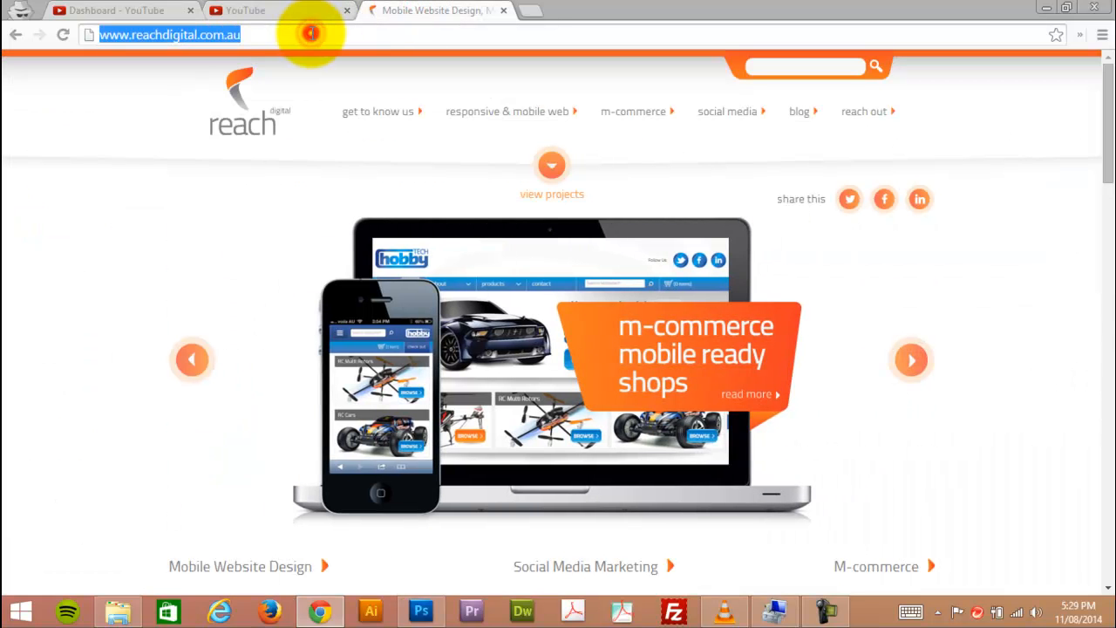
drag(131, 35, 291, 35)
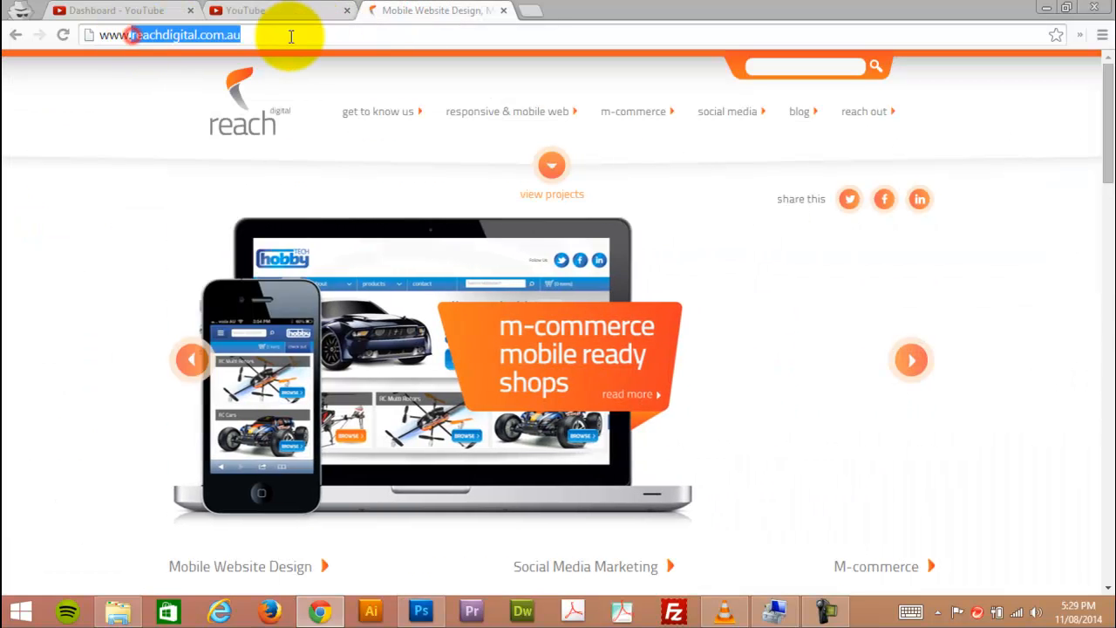
click(284, 11)
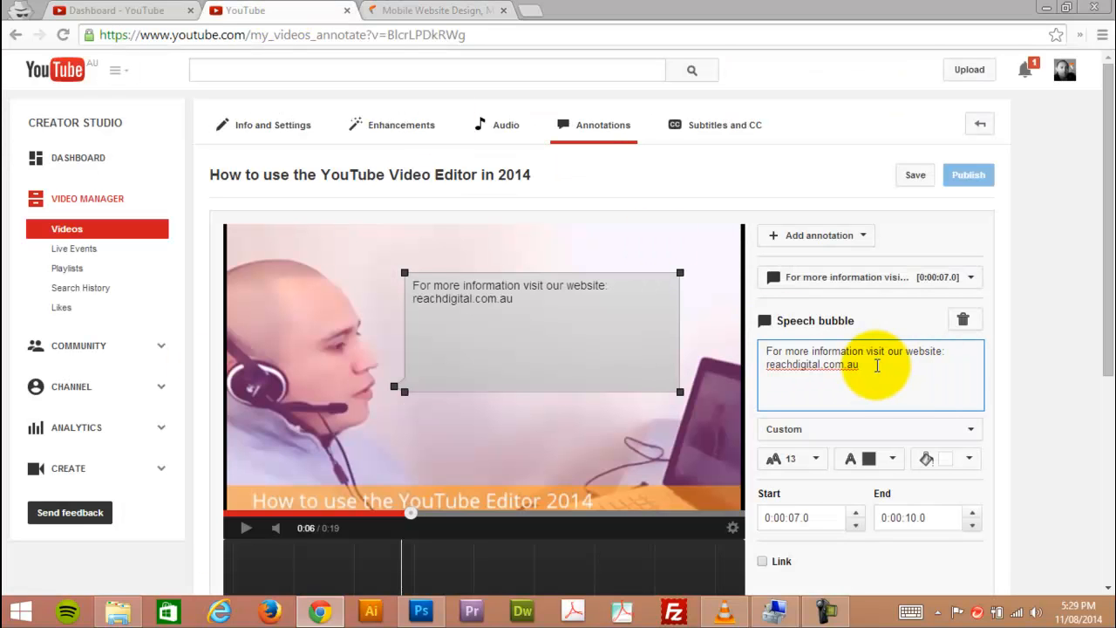
Try font size 16 for the speech bubble's text and settle on size 28.
drag(879, 368, 740, 349)
click(832, 367)
drag(880, 368, 767, 353)
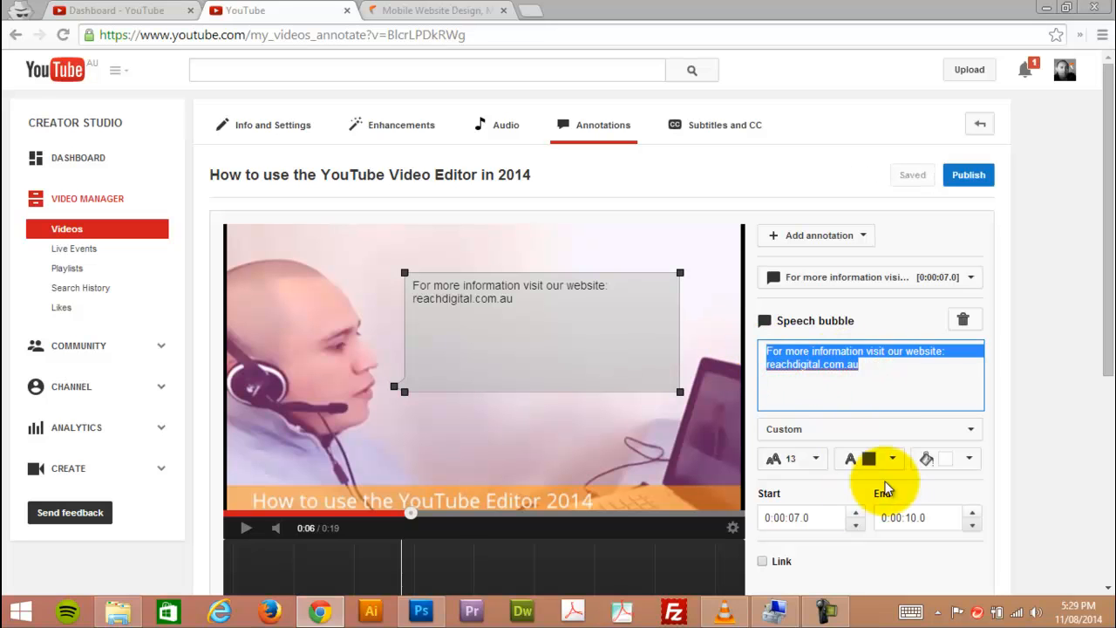
click(818, 458)
click(813, 531)
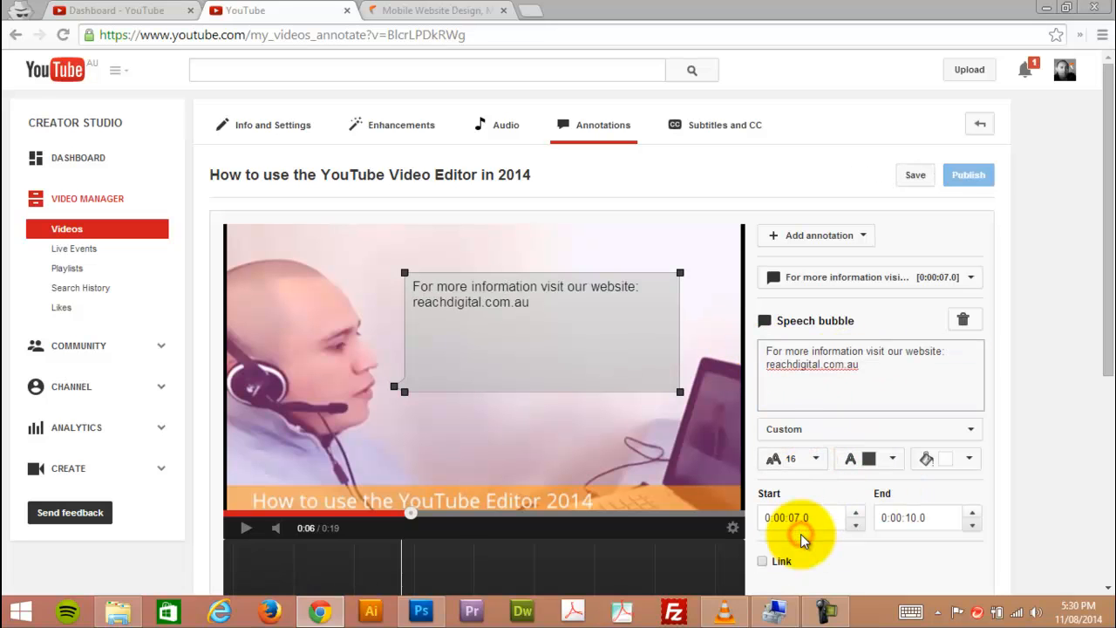
click(818, 462)
click(800, 551)
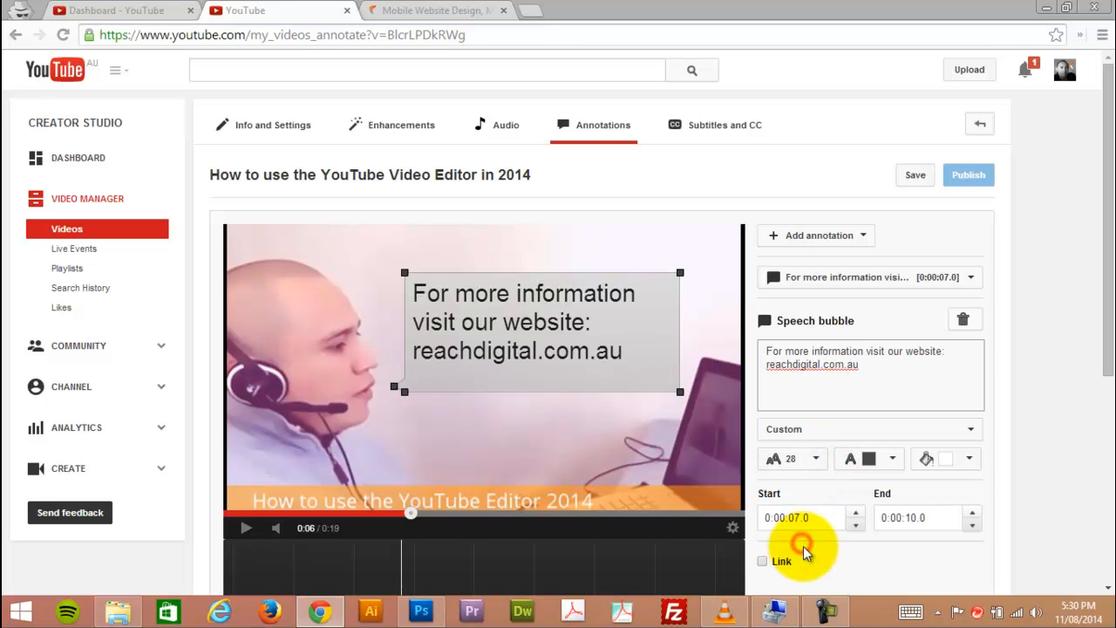
Try a red background for the speech bubble, settle on yellow-orange, and resize the bubble to fit its text more closely.
click(896, 461)
click(896, 461)
click(968, 459)
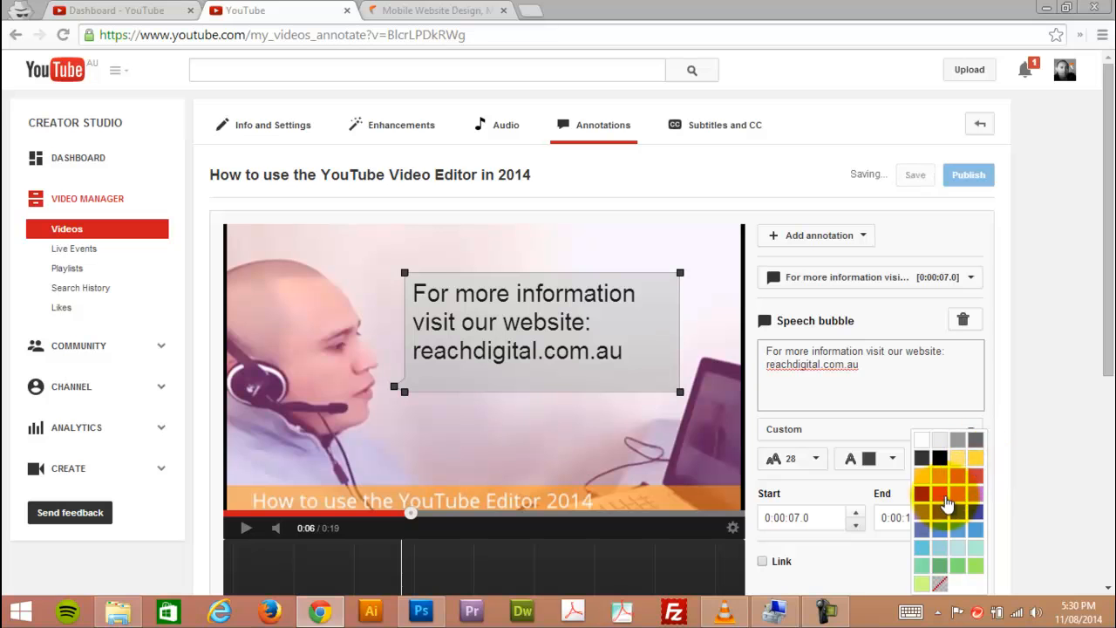
click(975, 484)
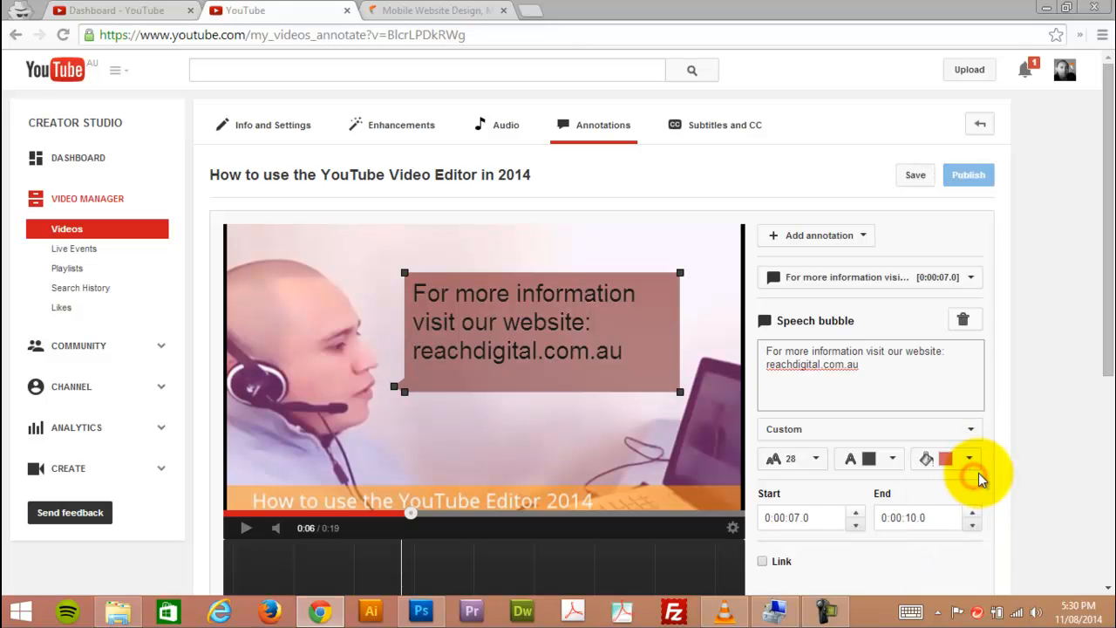
click(966, 459)
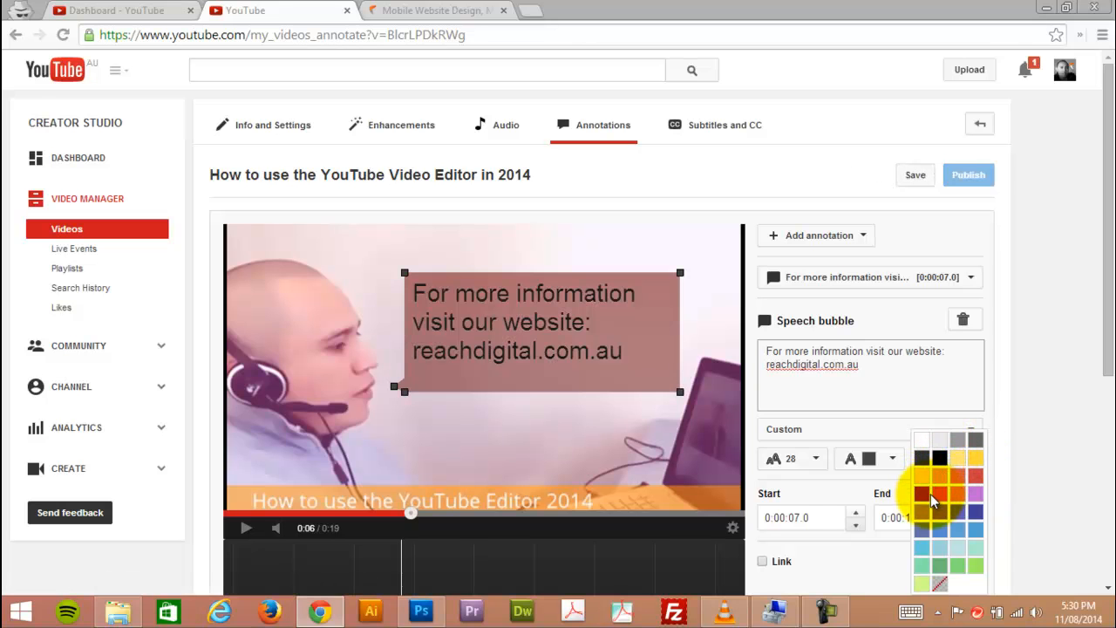
click(925, 488)
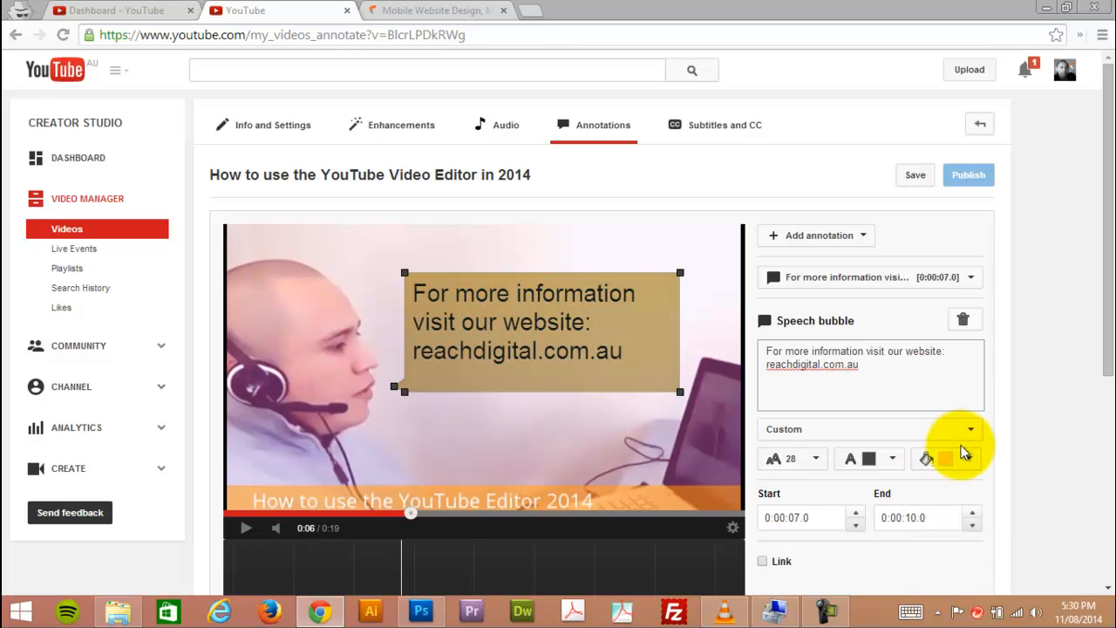
drag(676, 388, 688, 382)
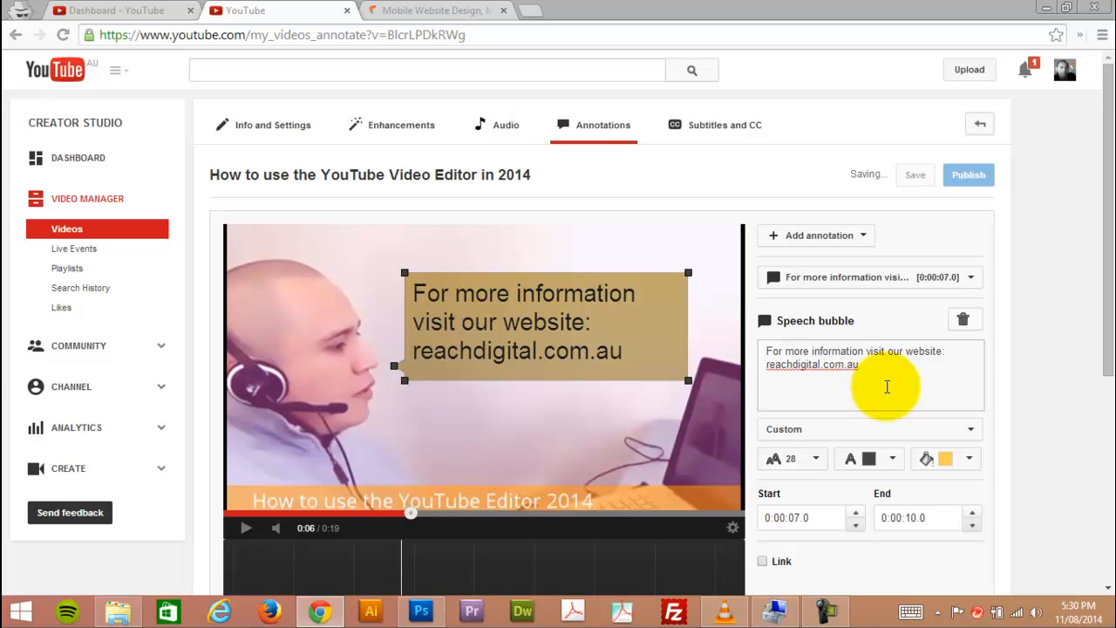
Enable the speech bubble's link with the Google+ Profile/Page type and open the linked profile to check it.
scroll(887, 386, down, 1)
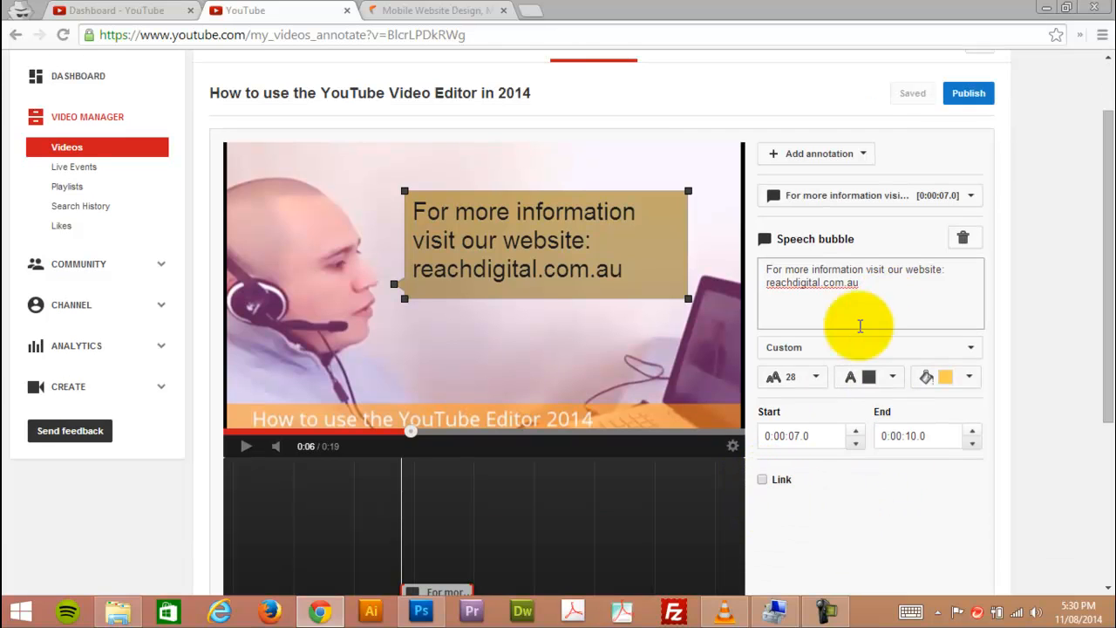
click(763, 480)
scroll(1020, 486, down, 1)
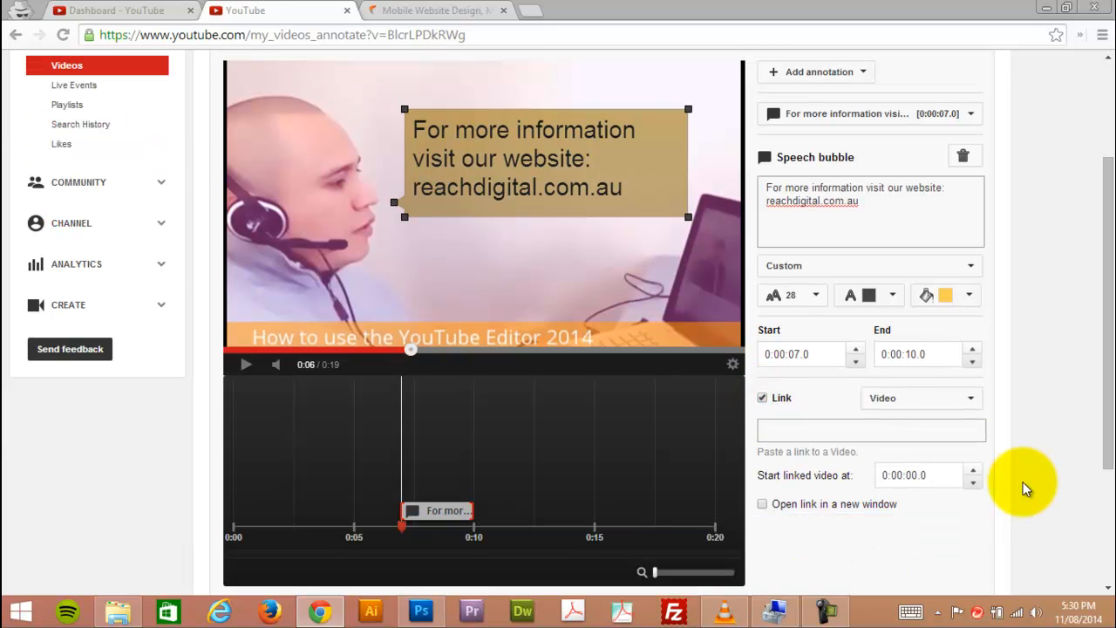
click(902, 398)
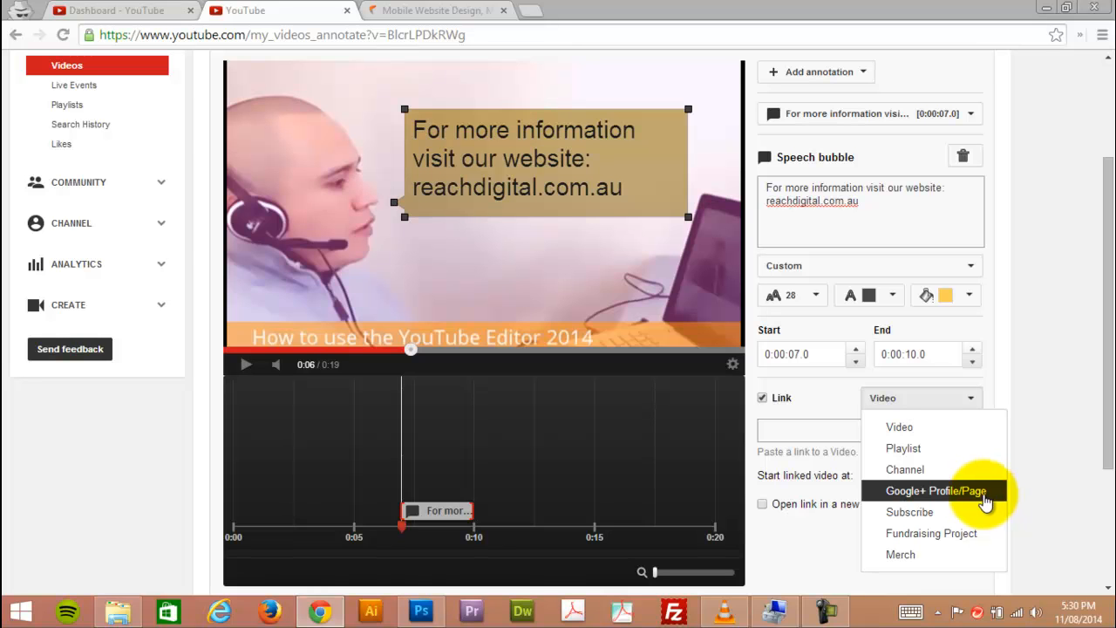
click(923, 498)
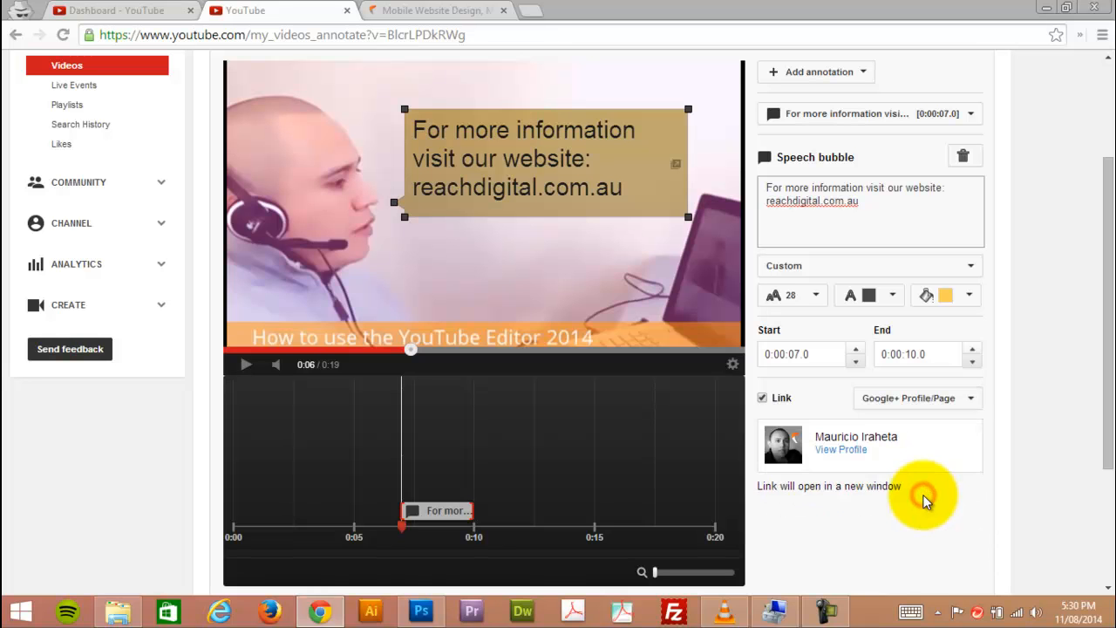
click(842, 450)
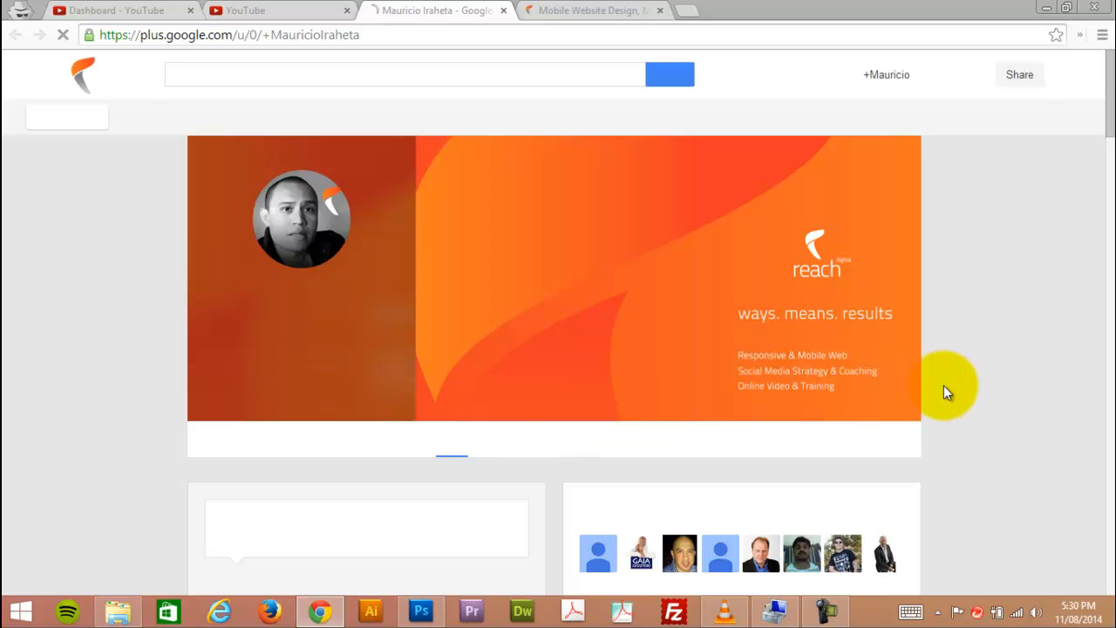
scroll(989, 381, down, 4)
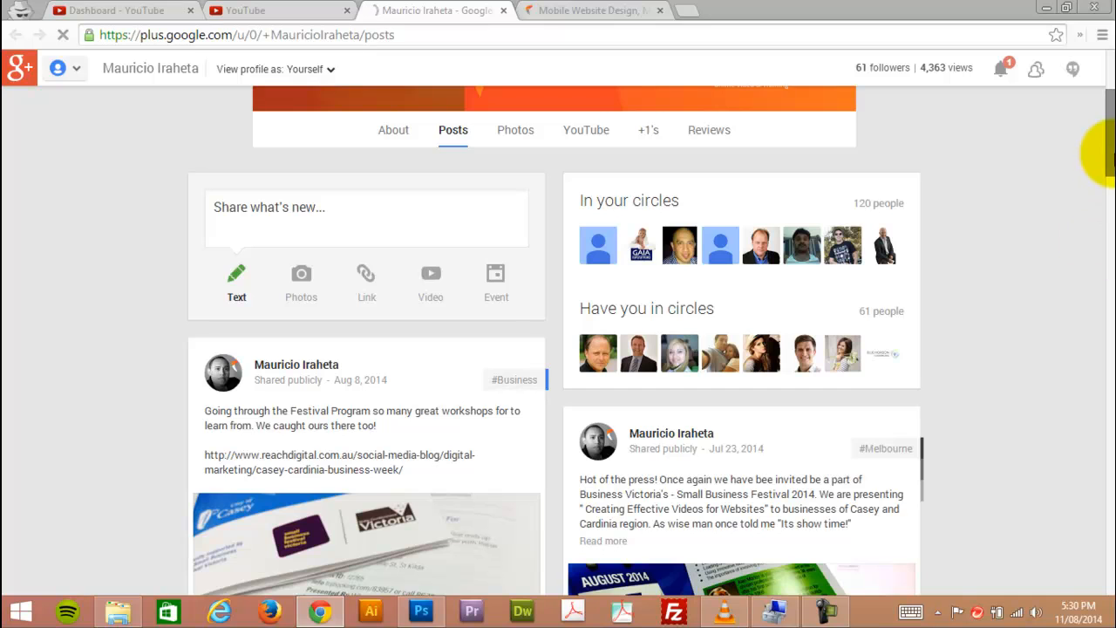
Close the profile page and stretch the speech bubble on the timeline to run from 0:00:04.3 to 0:00:15.1.
mouse_move(1105, 153)
mouse_down()
mouse_move(1106, 200)
mouse_move(1109, 108)
mouse_up()
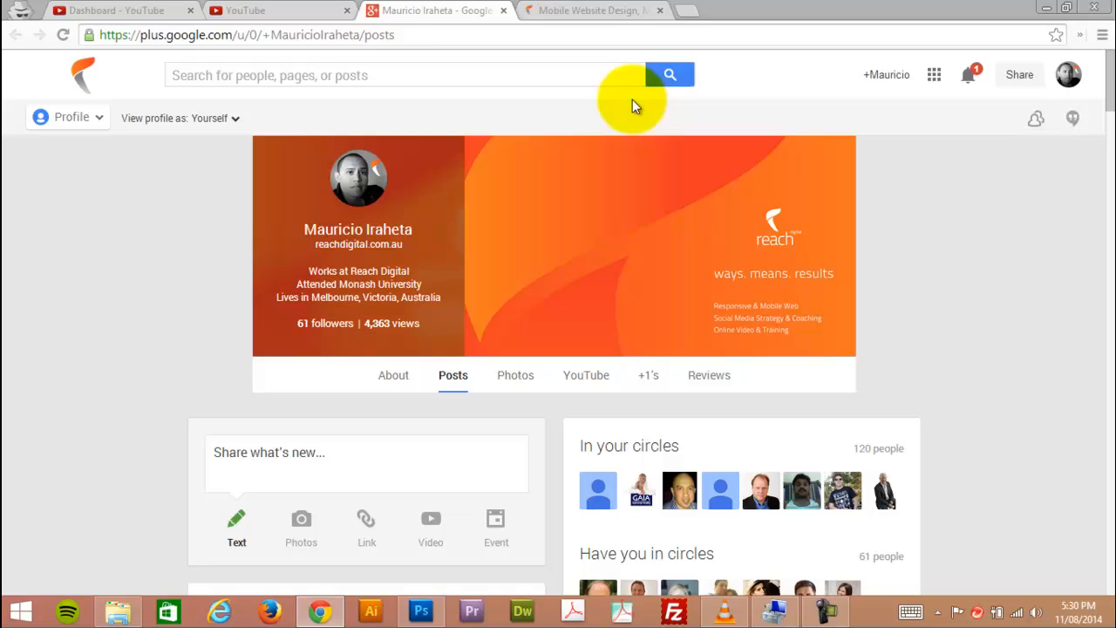
click(503, 9)
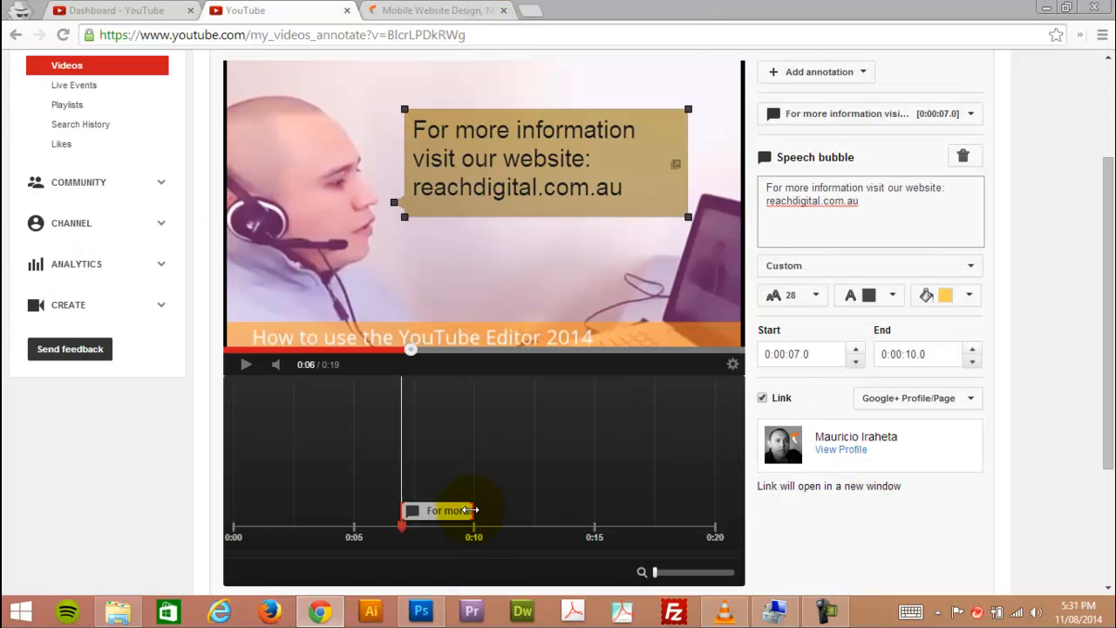
drag(472, 510, 595, 507)
mouse_move(409, 348)
mouse_down()
mouse_move(581, 351)
mouse_move(321, 352)
mouse_move(352, 356)
mouse_move(342, 357)
mouse_up()
drag(397, 509, 340, 512)
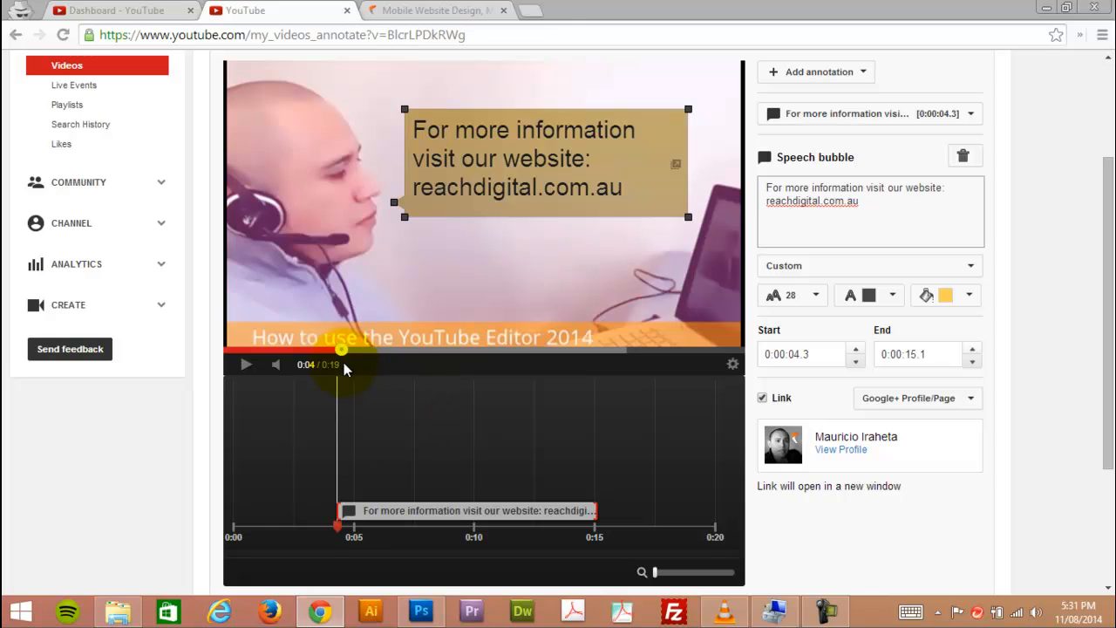
Check the video frames around the speech bubble's end, shorten the bubble to end at 0:00:12.5, and play the video briefly.
scroll(1042, 465, up, 1)
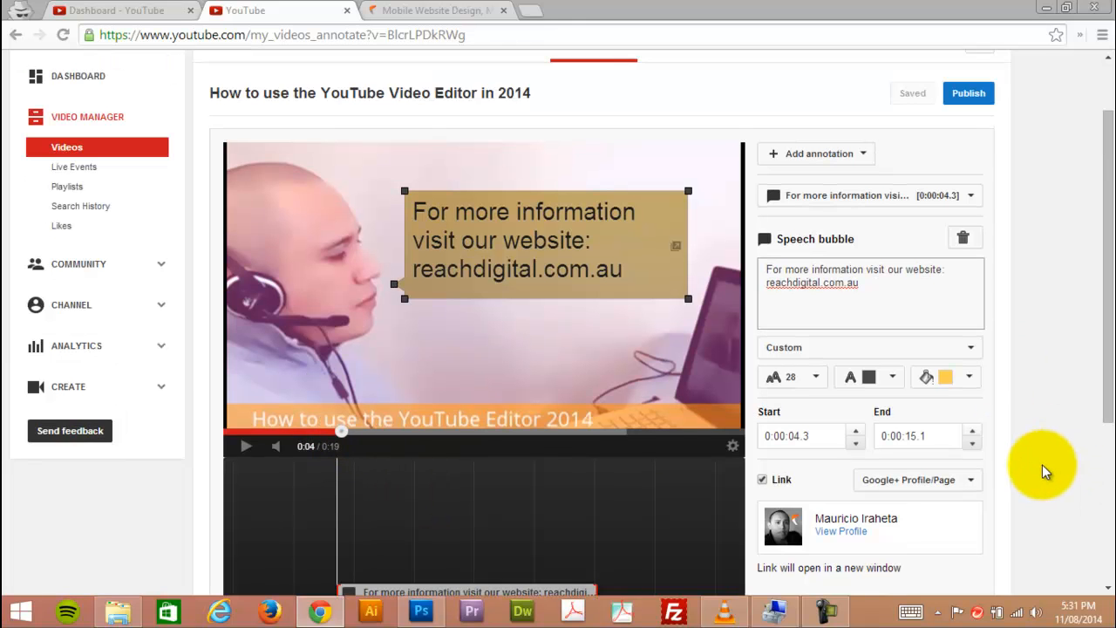
scroll(1041, 465, down, 2)
scroll(1041, 465, up, 2)
drag(346, 431, 661, 434)
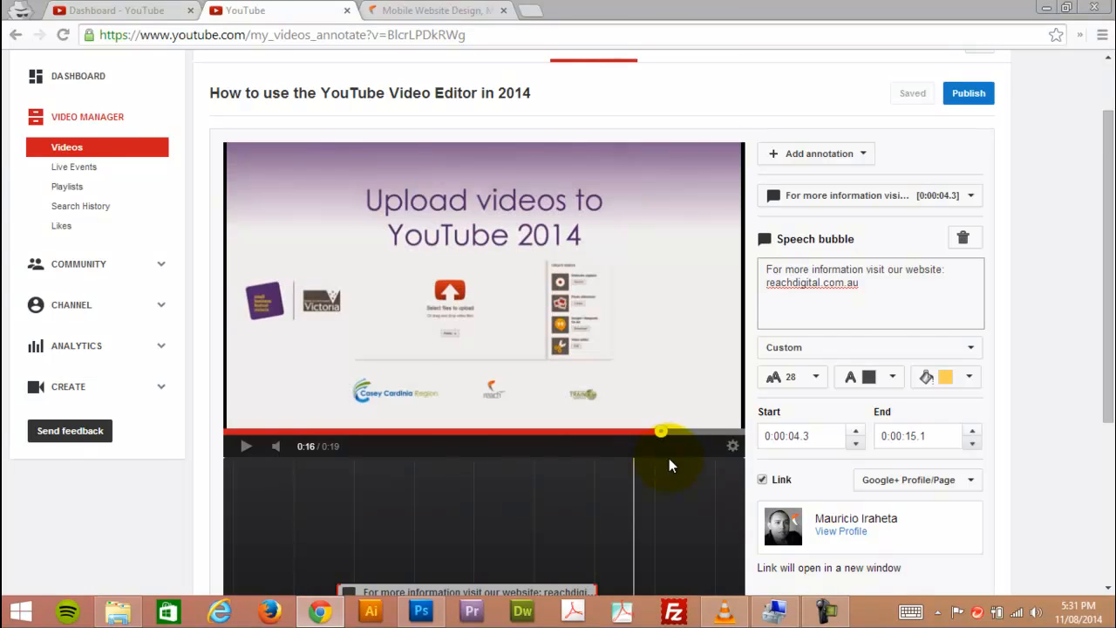
scroll(668, 458, down, 1)
drag(634, 524, 607, 524)
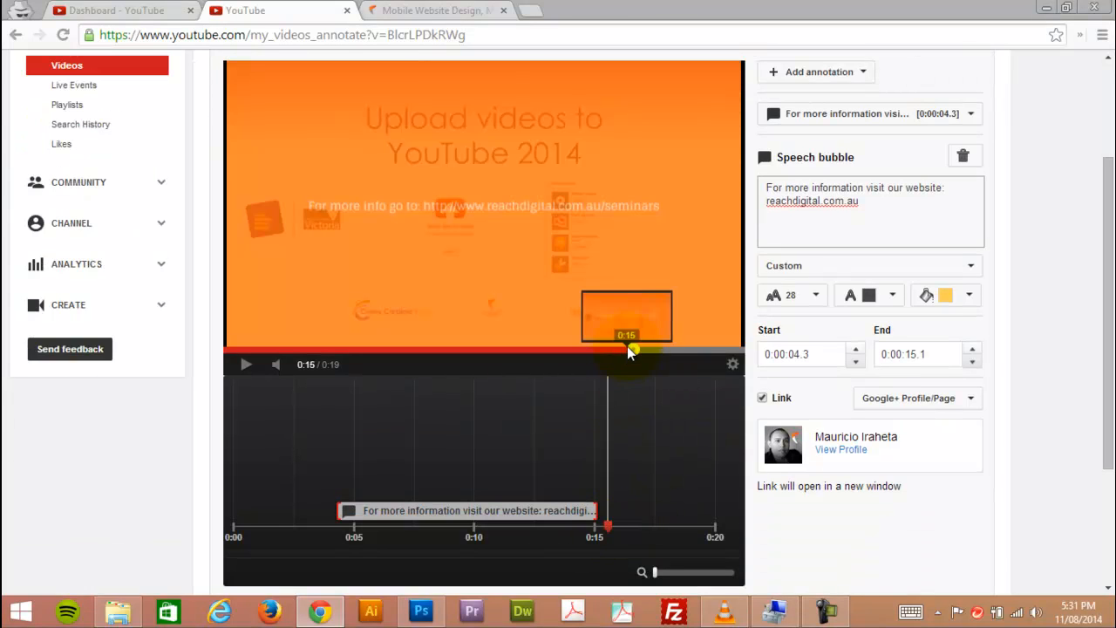
click(611, 349)
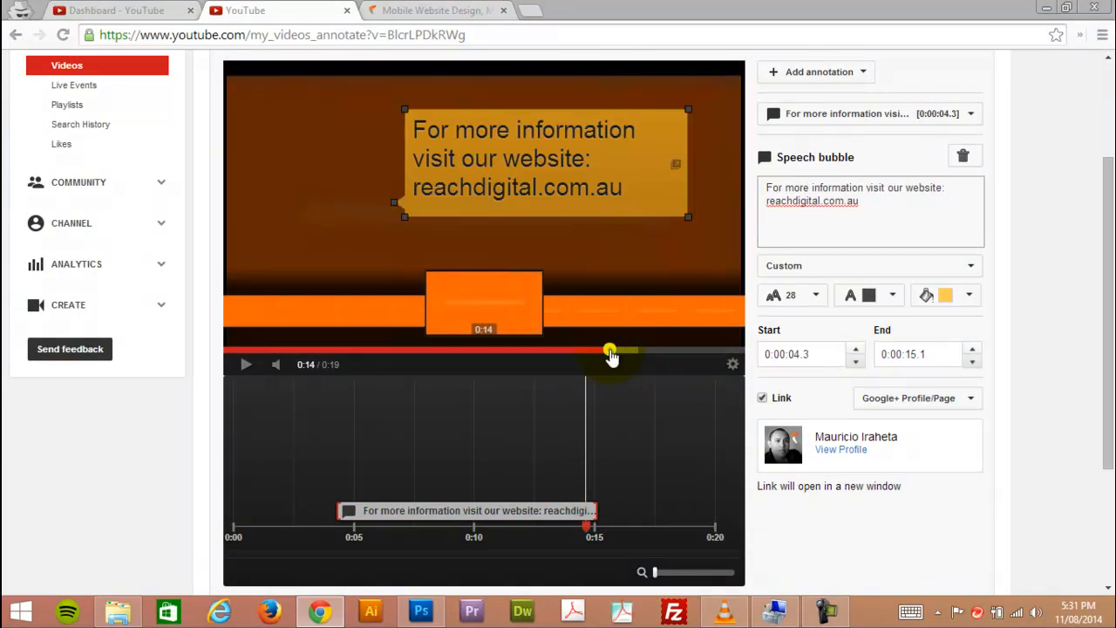
mouse_move(571, 511)
mouse_down()
mouse_move(538, 511)
mouse_move(556, 528)
mouse_move(515, 510)
mouse_move(512, 524)
mouse_move(534, 529)
mouse_move(534, 509)
mouse_up()
click(247, 366)
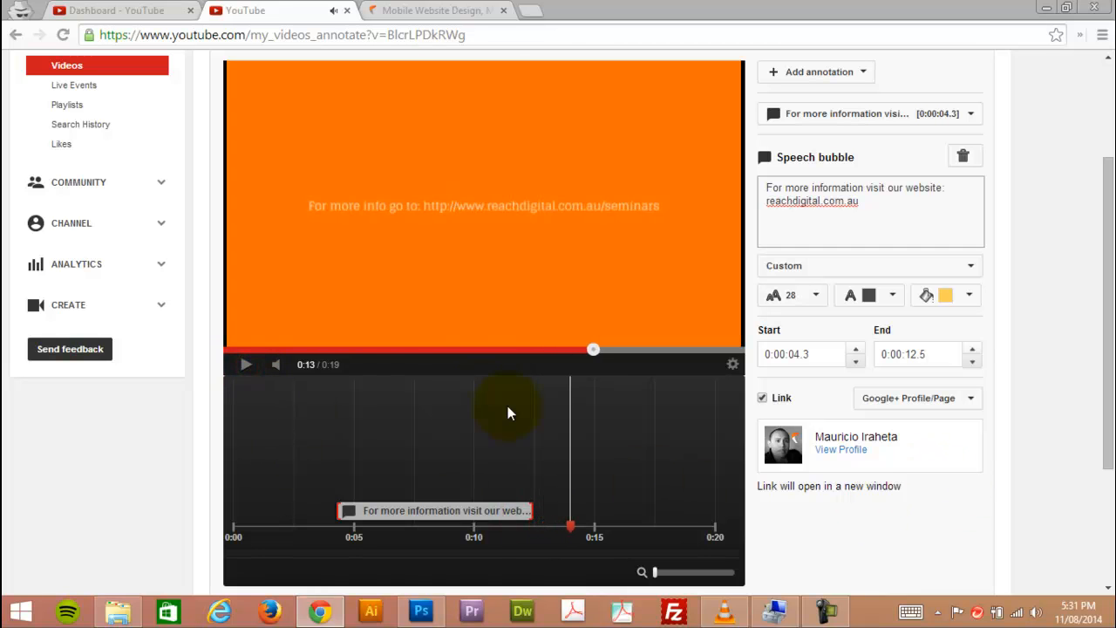
Try a spotlight annotation stretched around the "For more info" web address in the video, and delete it.
scroll(999, 356, up, 1)
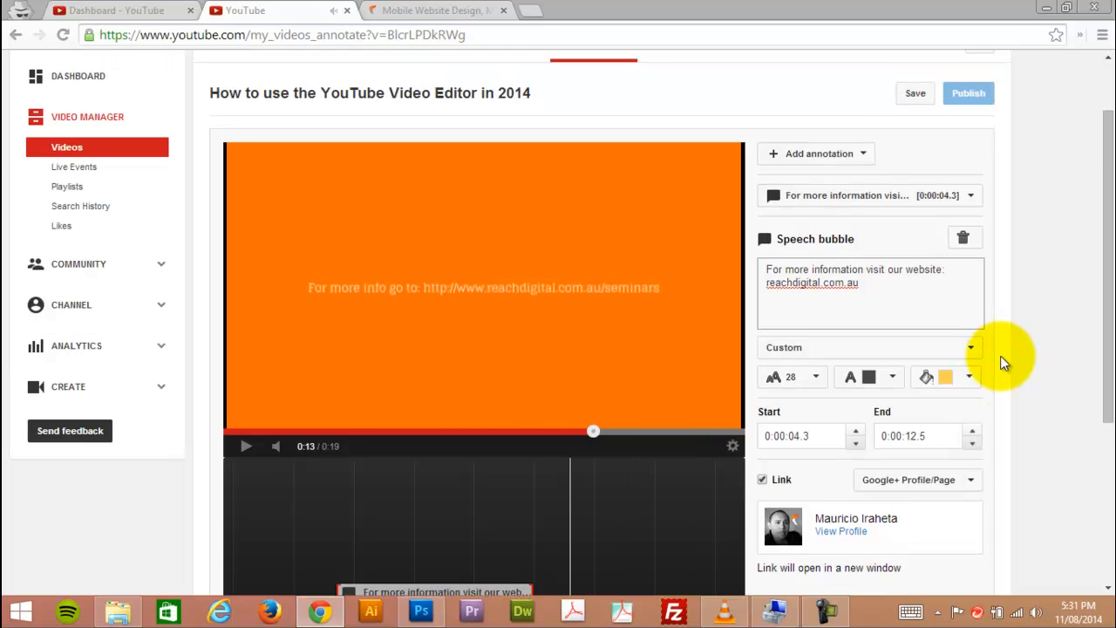
click(866, 154)
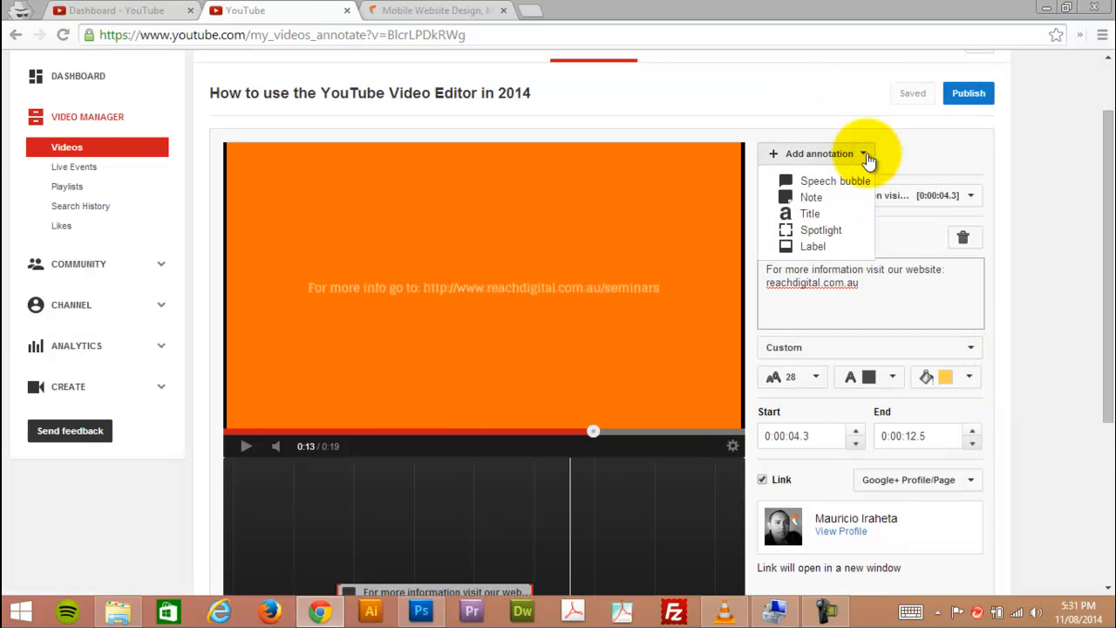
click(841, 230)
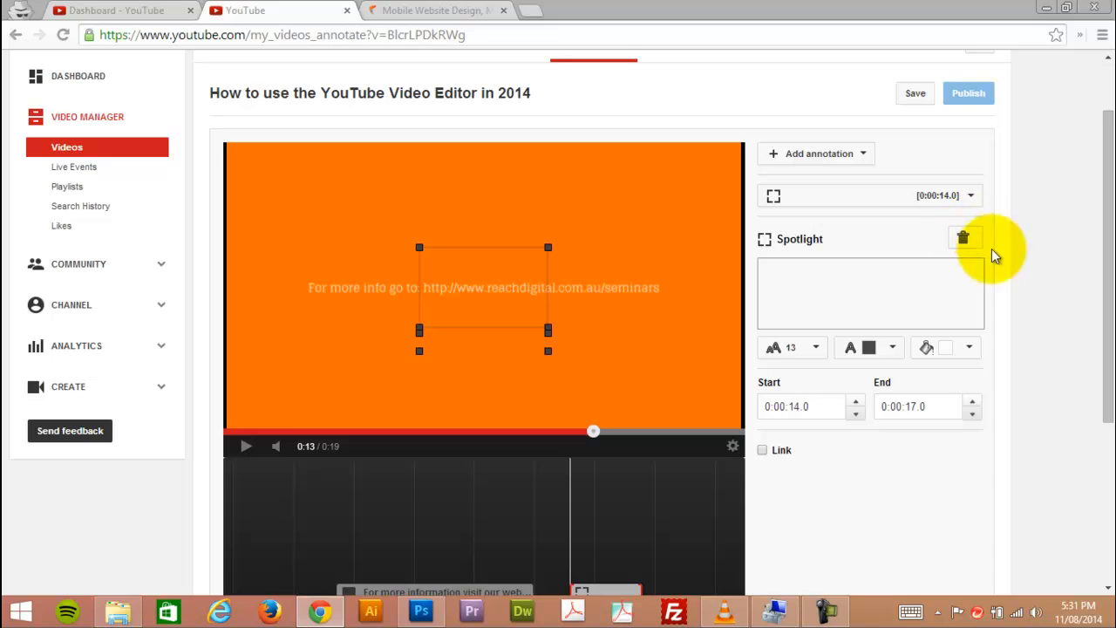
drag(507, 329, 367, 325)
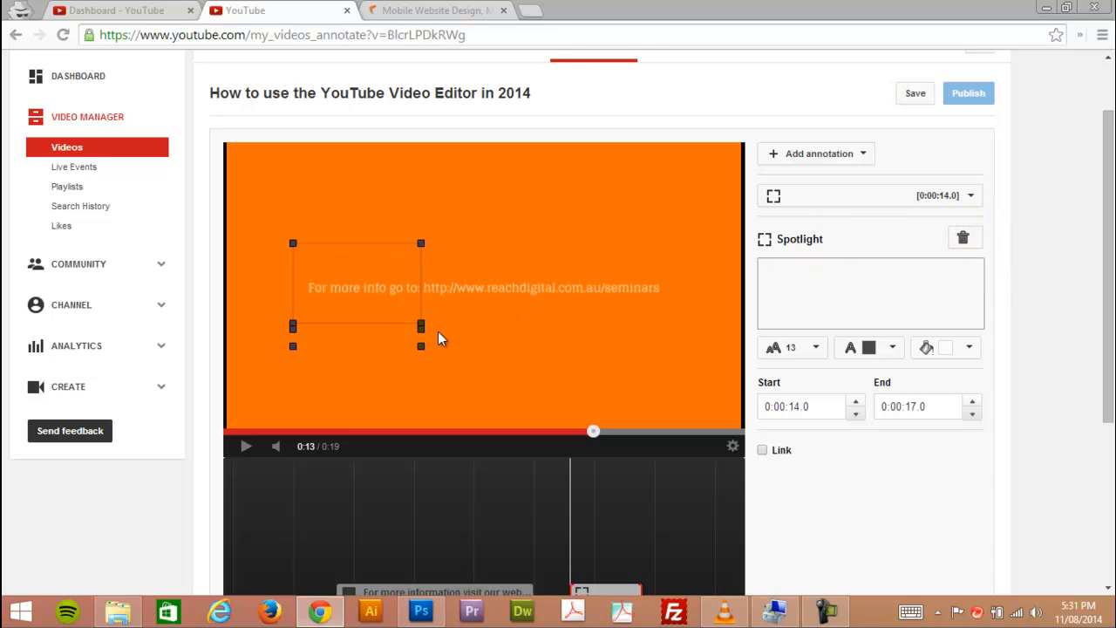
drag(421, 350, 685, 357)
click(962, 237)
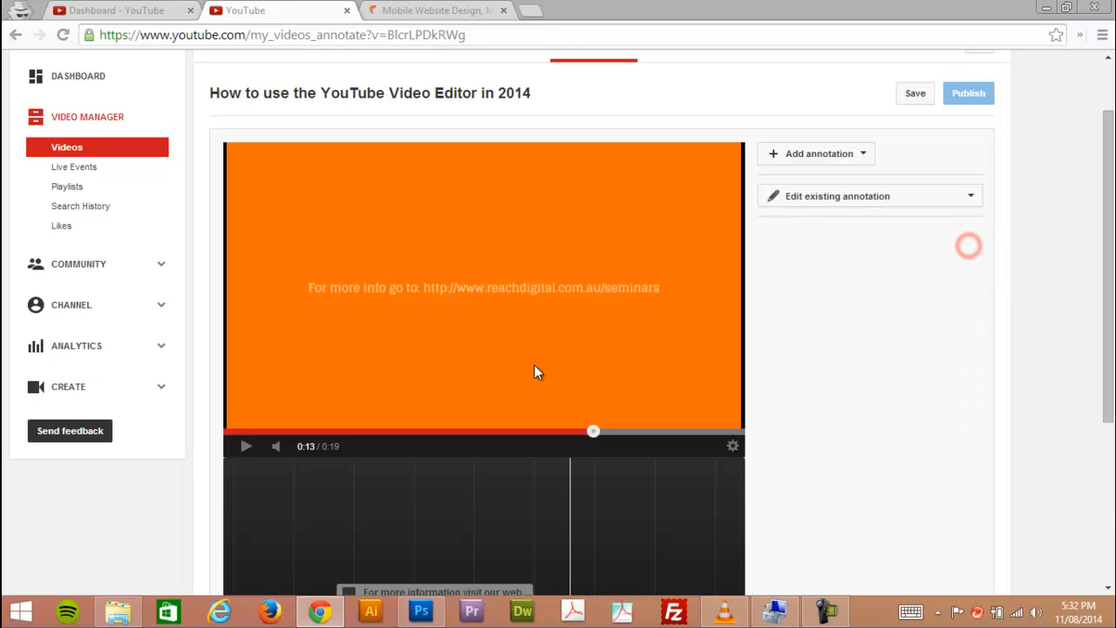
Add a note annotation starting at 0:00:12.6, just after the speech bubble ends, and move it to the middle of the frame.
scroll(707, 392, down, 2)
scroll(756, 405, up, 2)
scroll(610, 444, down, 1)
drag(570, 524, 535, 526)
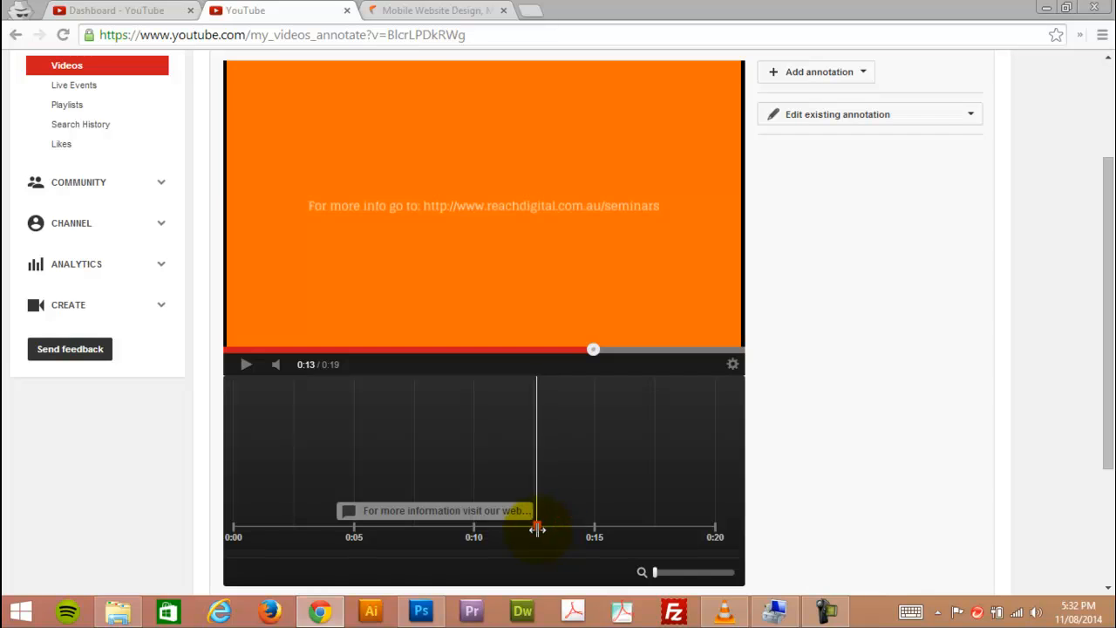
scroll(861, 472, up, 2)
click(859, 236)
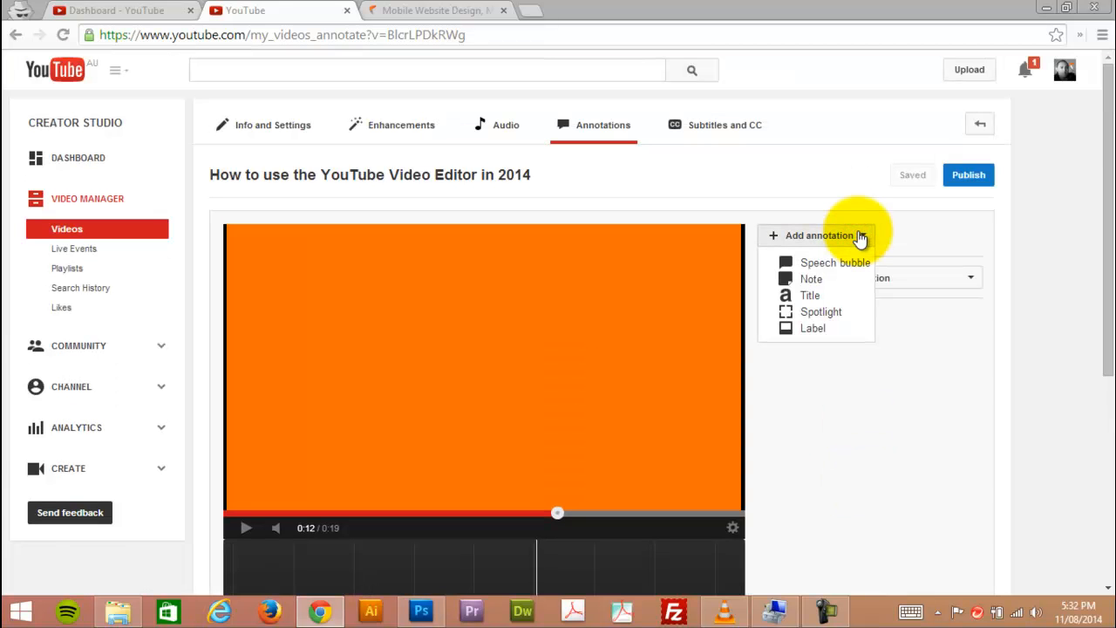
click(830, 278)
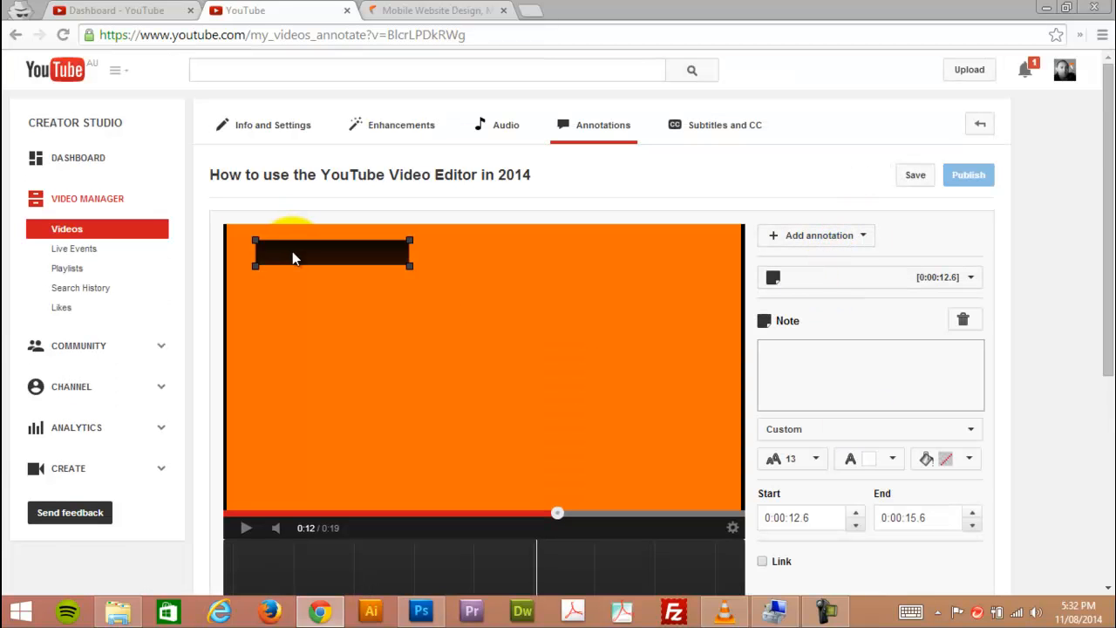
drag(294, 252, 422, 398)
Preview the video during the note's time span, and move and widen the note in the lower middle of the frame.
scroll(540, 549, down, 2)
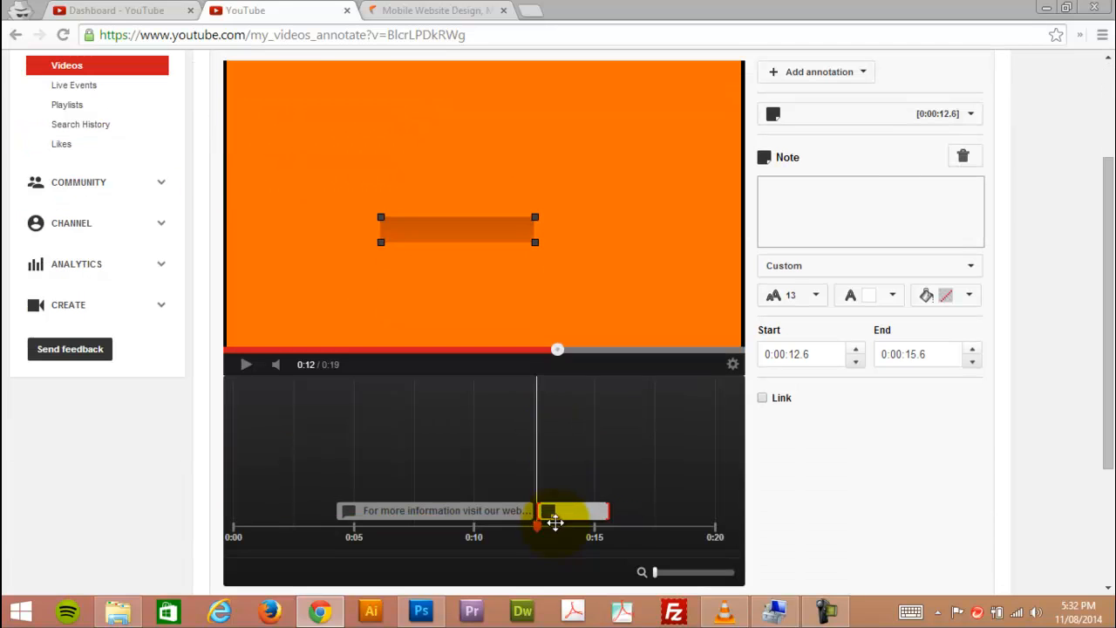
drag(539, 529, 589, 527)
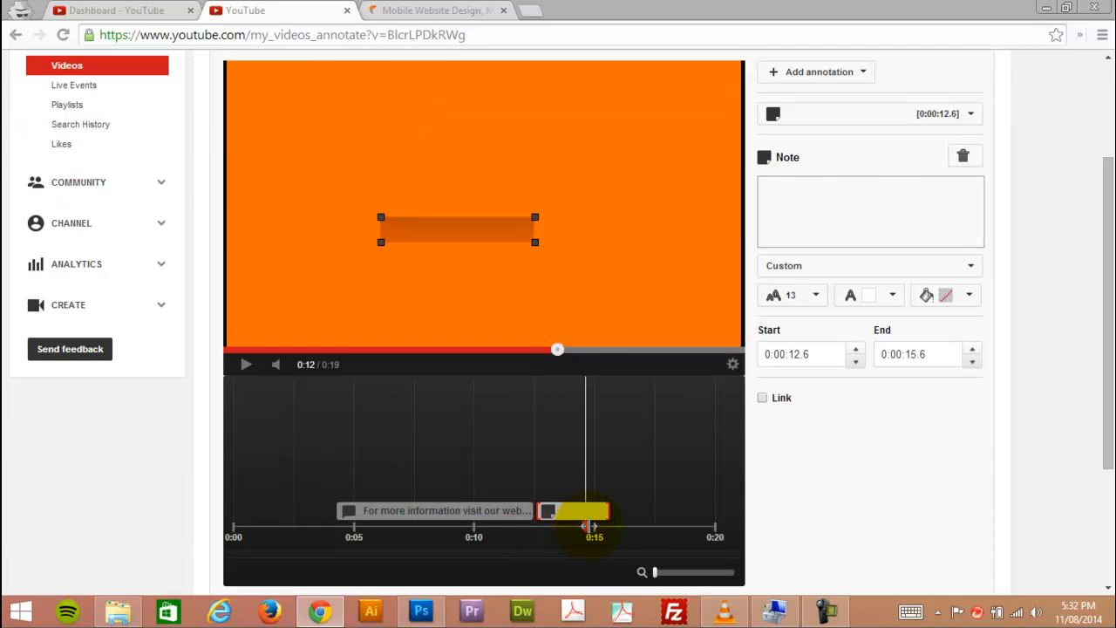
click(247, 368)
click(248, 370)
drag(603, 527, 546, 532)
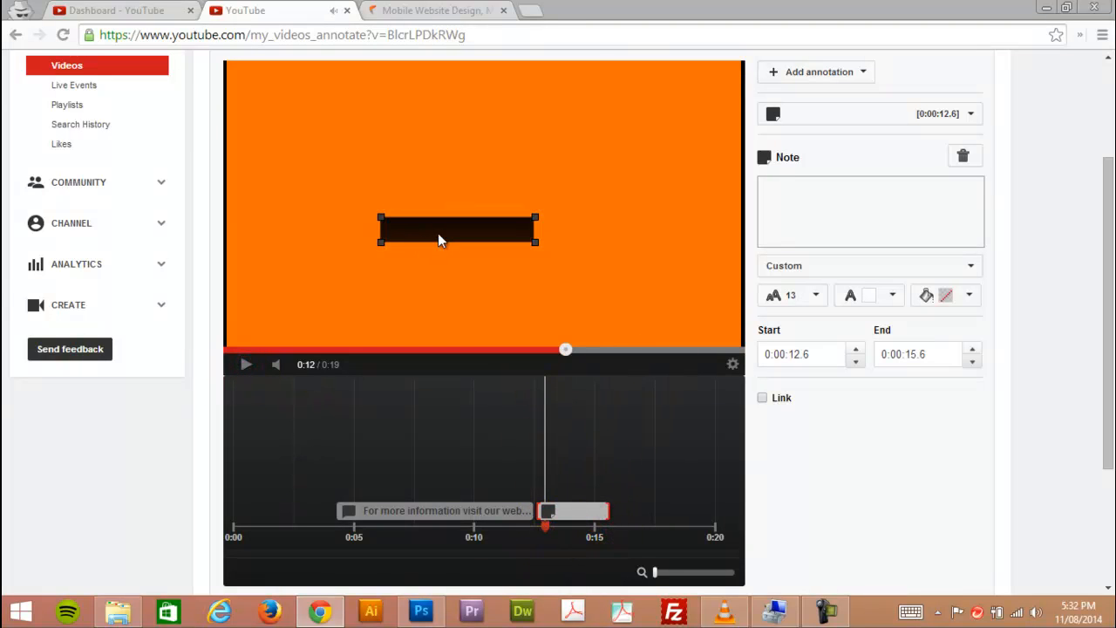
drag(435, 240, 387, 255)
mouse_move(481, 260)
mouse_down()
mouse_move(620, 267)
mouse_move(593, 262)
mouse_up()
Set the note's text to "Small Business Festival 2014" and nudge the note slightly sideways.
click(854, 220)
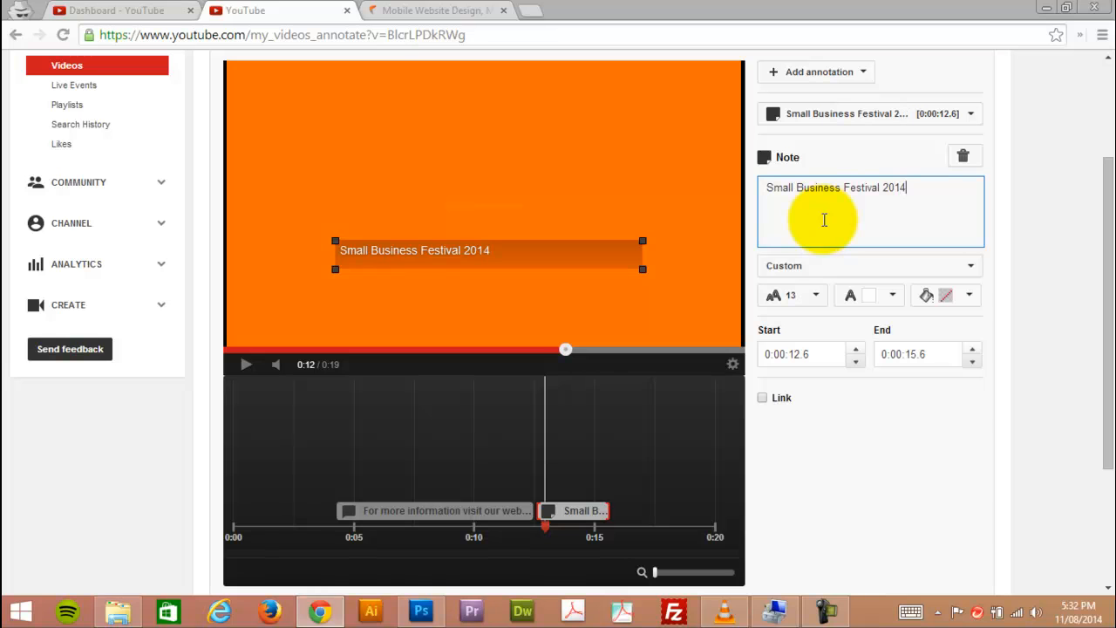
click(511, 245)
mouse_move(479, 248)
mouse_down()
mouse_move(483, 258)
mouse_move(488, 249)
mouse_up()
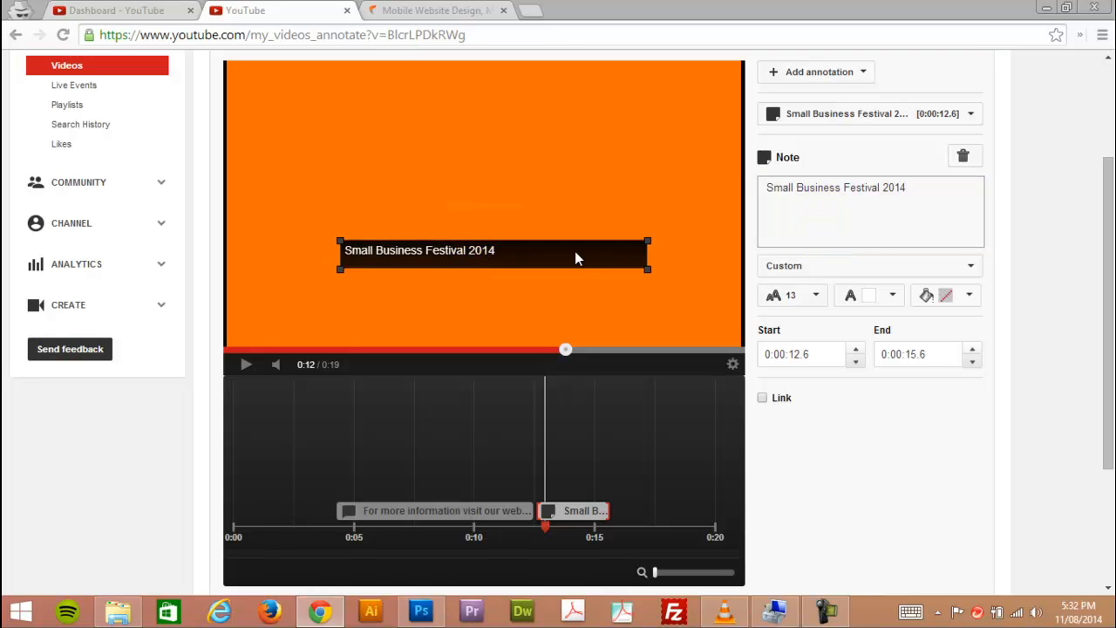
Enable the note's link with the Video type, using the address copied from the "Small Business Festival Victoria 2014" video's page.
click(764, 397)
click(891, 431)
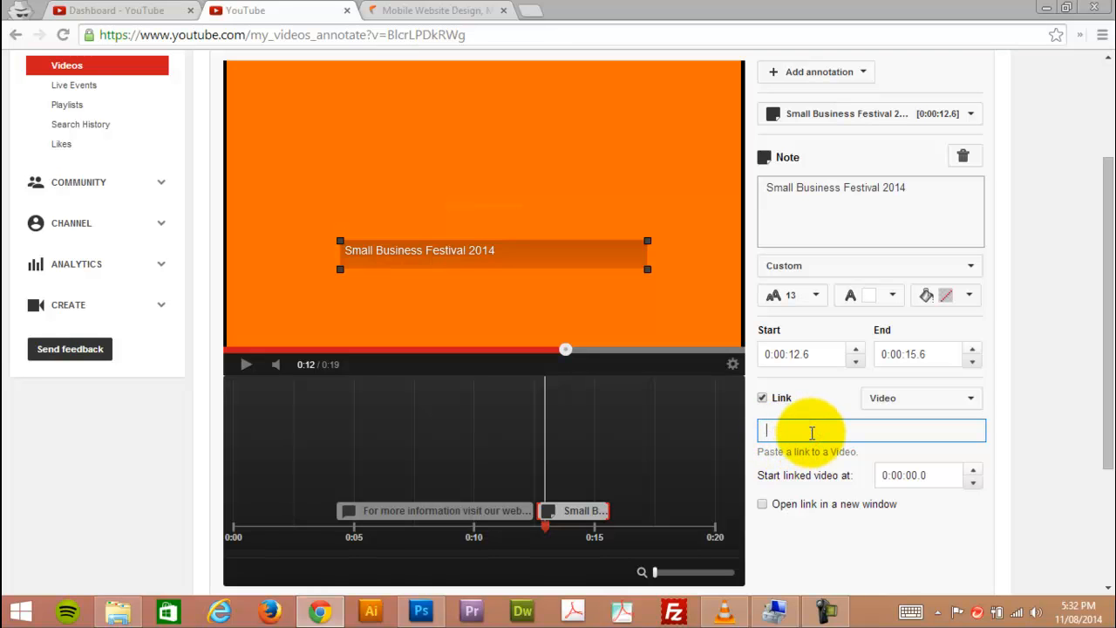
click(98, 10)
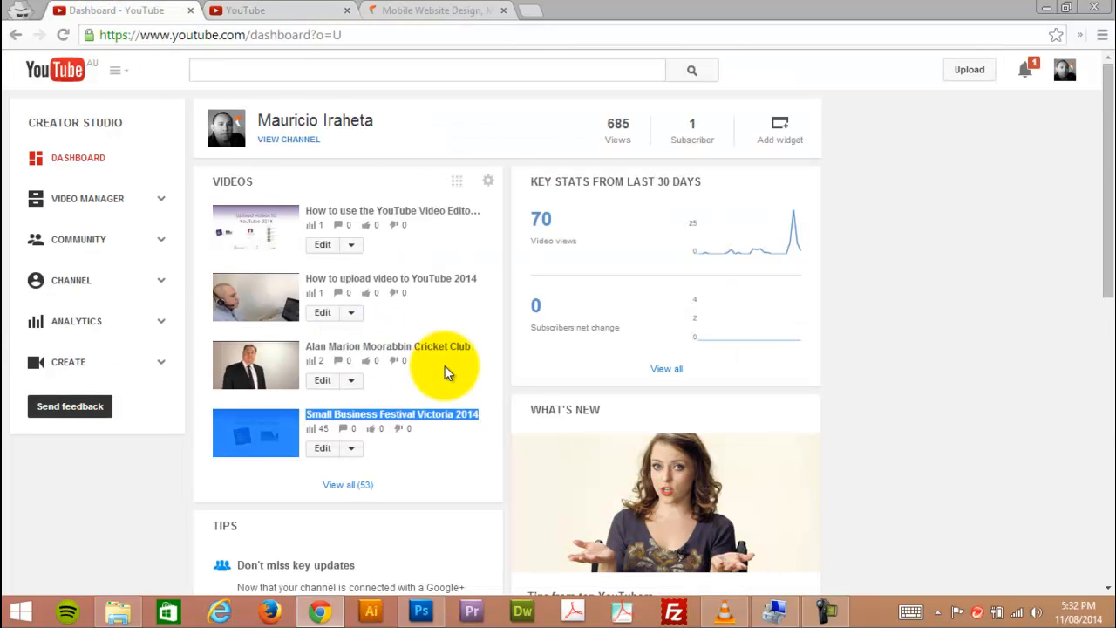
click(155, 202)
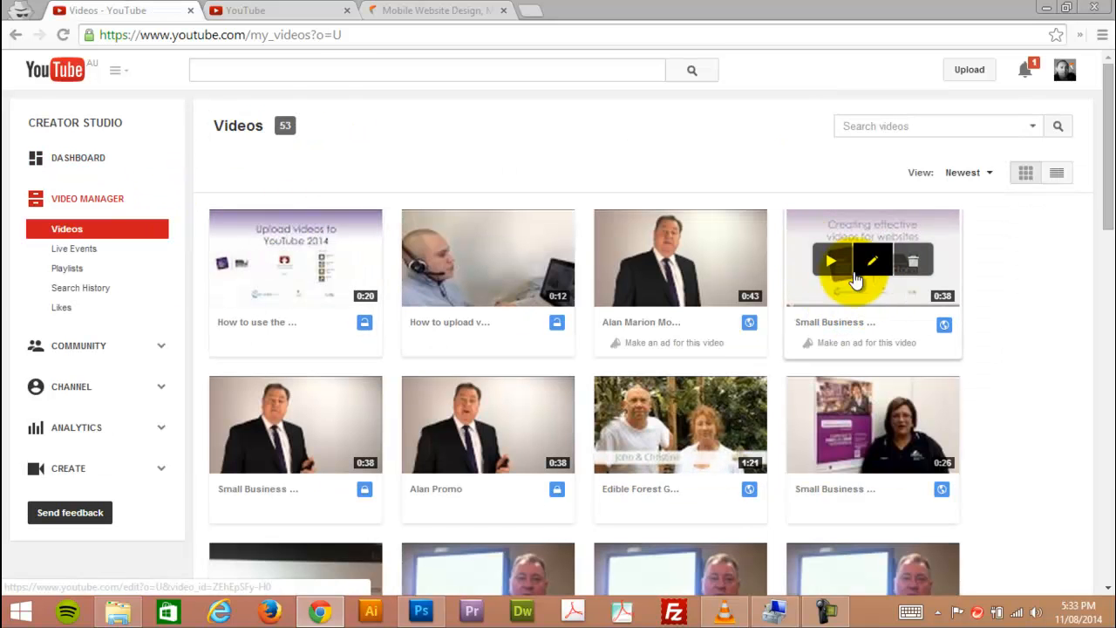
click(826, 260)
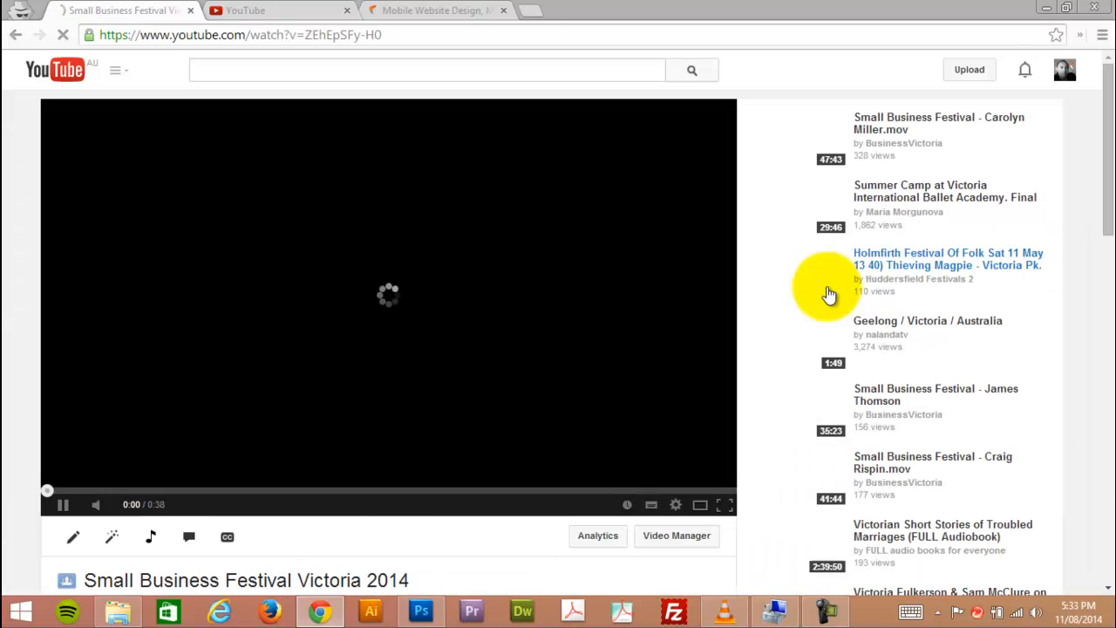
click(62, 505)
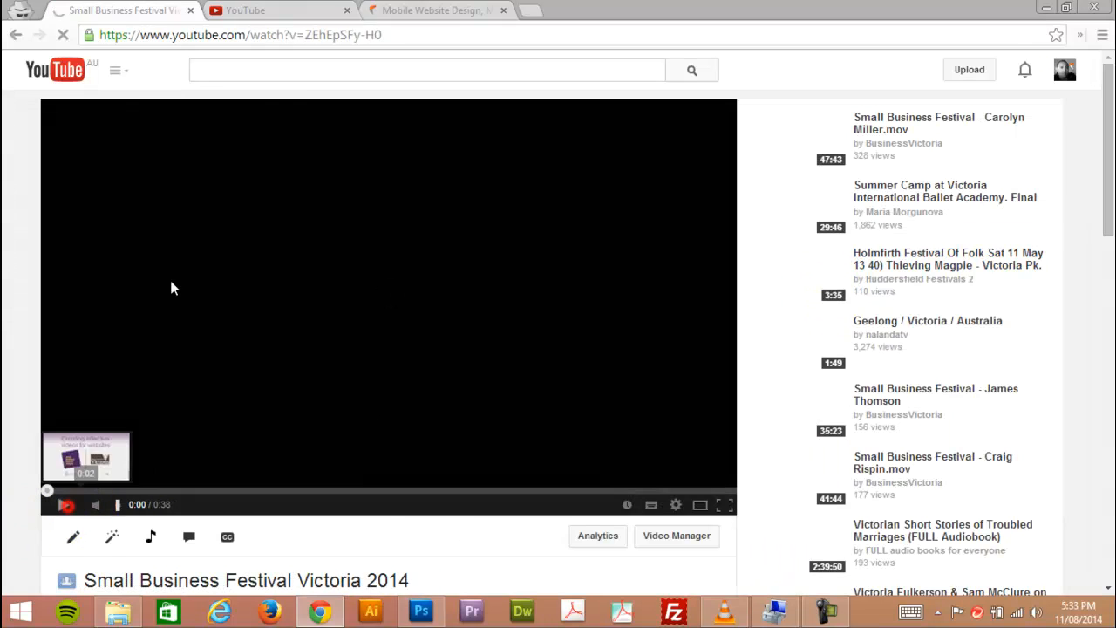
click(384, 36)
key(ctrl+c)
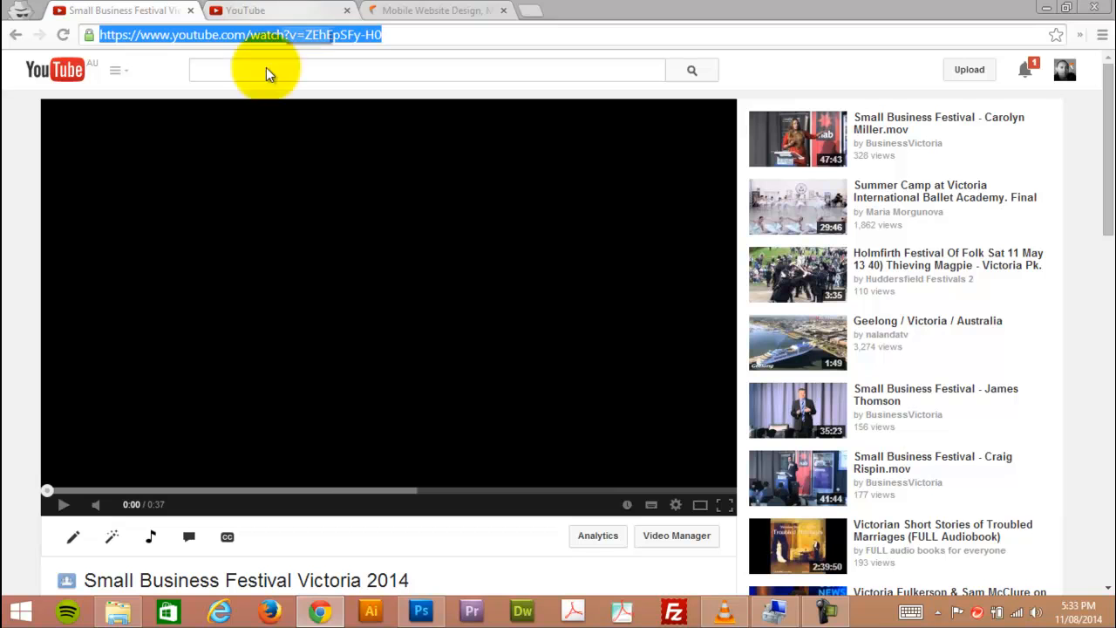
click(224, 9)
click(797, 431)
key(ctrl+v)
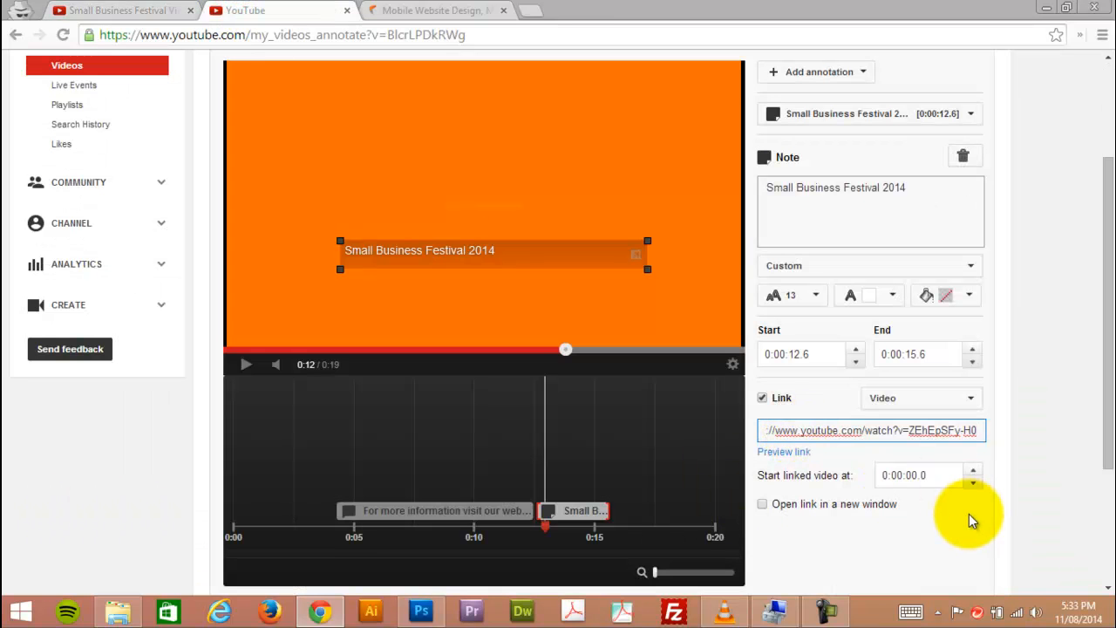
Reshape the note into a narrower, taller box and place it in the upper-right corner of the video frame.
click(545, 252)
mouse_move(628, 275)
mouse_down()
mouse_move(528, 305)
mouse_move(450, 305)
mouse_move(688, 141)
mouse_move(687, 117)
mouse_up()
drag(617, 125, 641, 105)
Set the note's font size to 28 and enlarge its box downward to fit the text.
click(817, 219)
triple_click(918, 189)
click(815, 294)
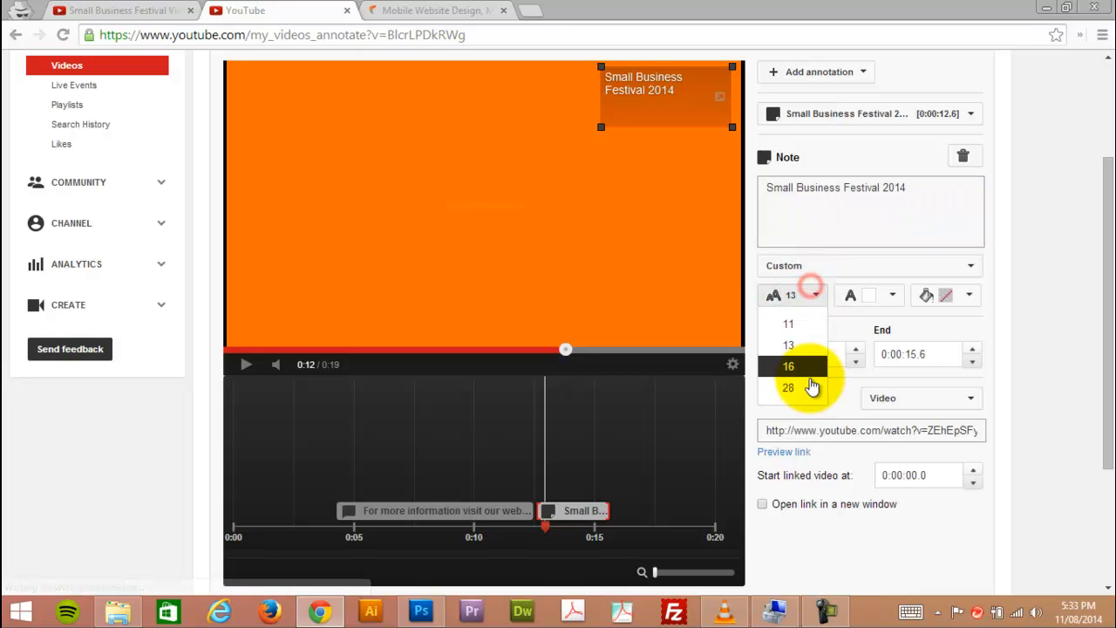
click(809, 379)
mouse_move(603, 129)
mouse_down()
mouse_move(600, 198)
mouse_move(598, 185)
mouse_up()
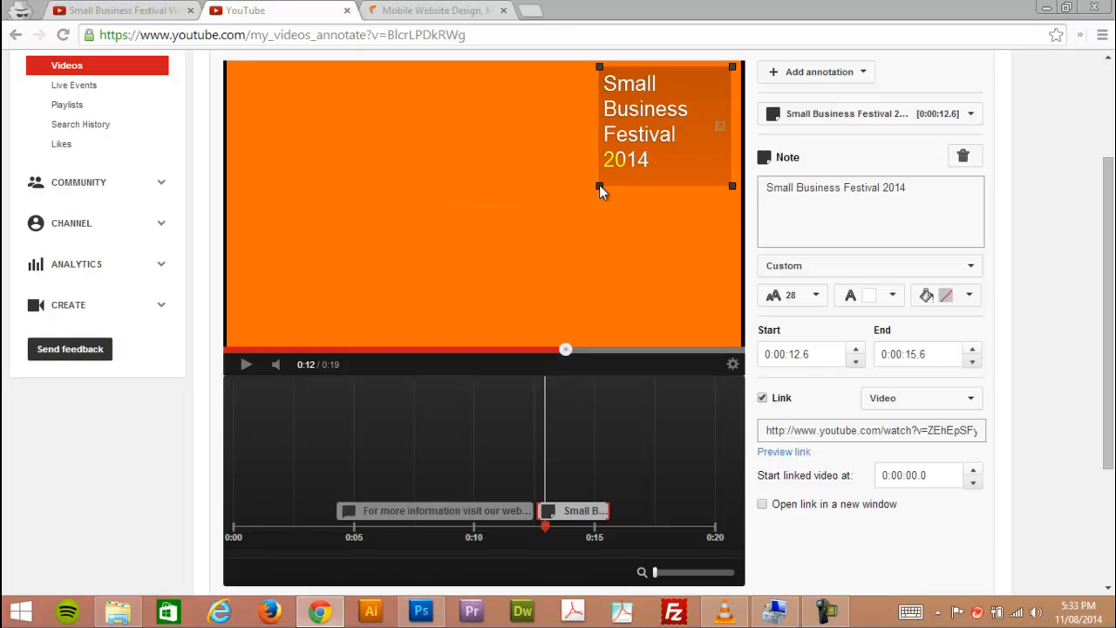
Review the note's text and background colour choices without changing them, and set its link to open in a new window.
click(898, 295)
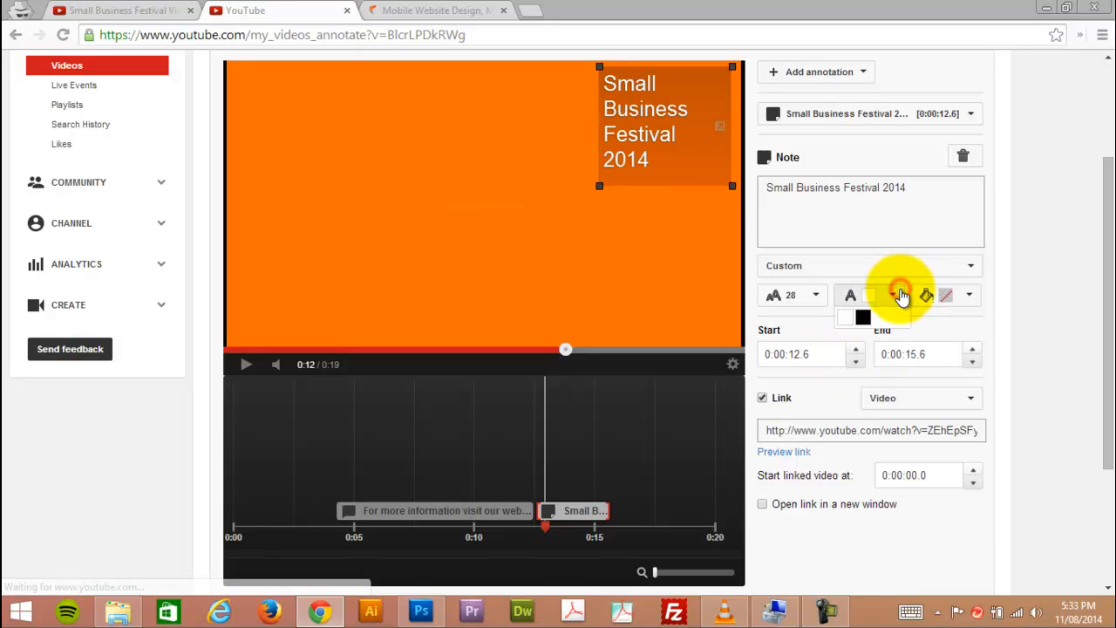
click(970, 298)
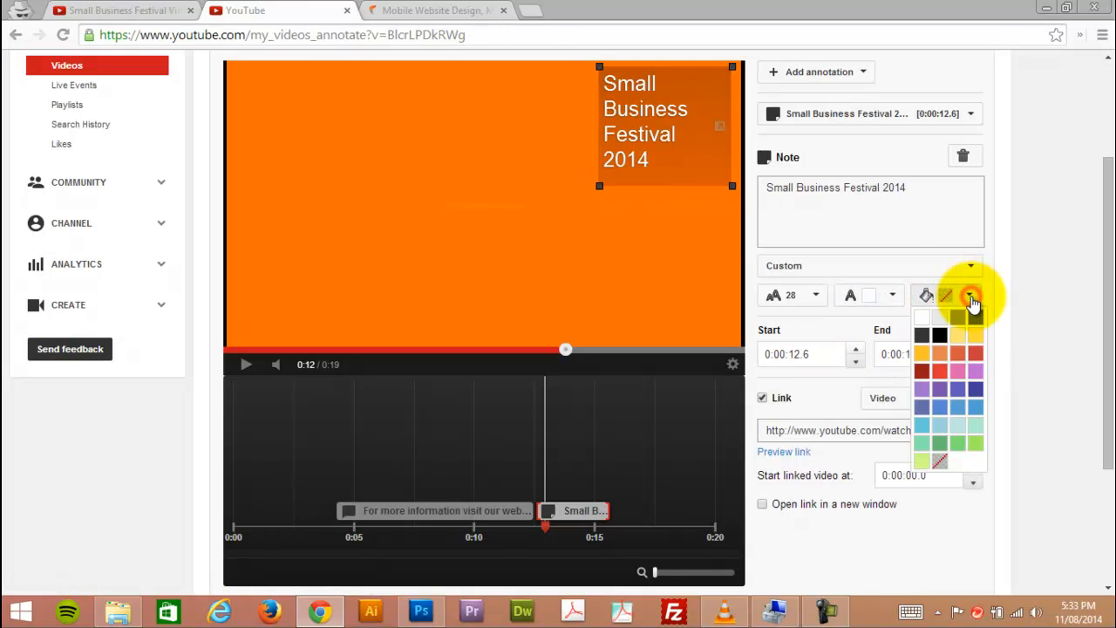
click(971, 298)
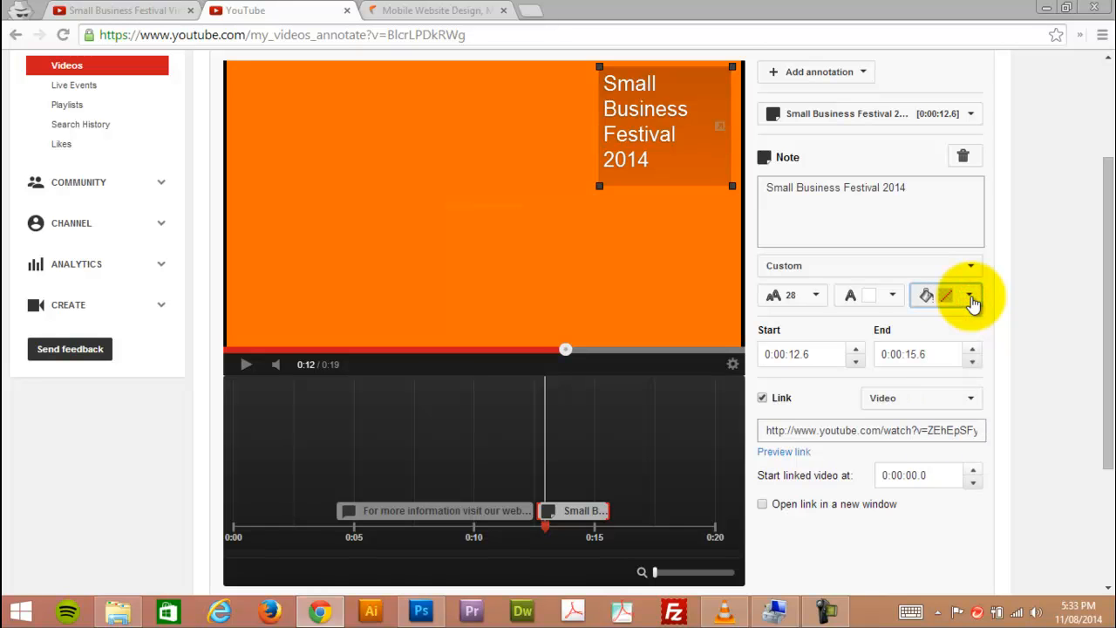
scroll(889, 506, down, 1)
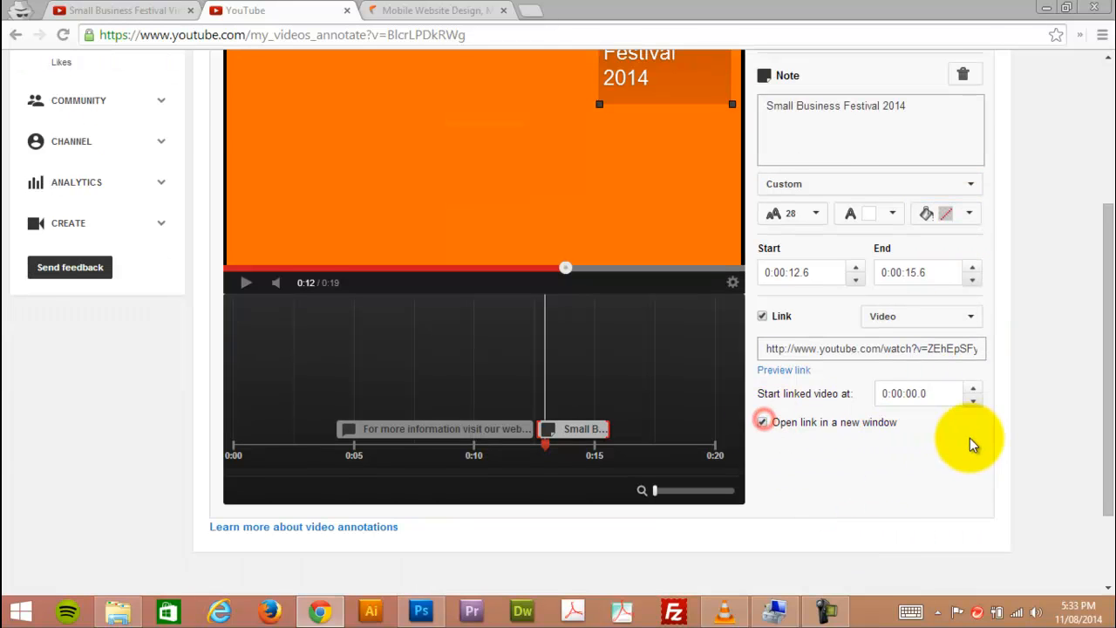
scroll(968, 440, up, 2)
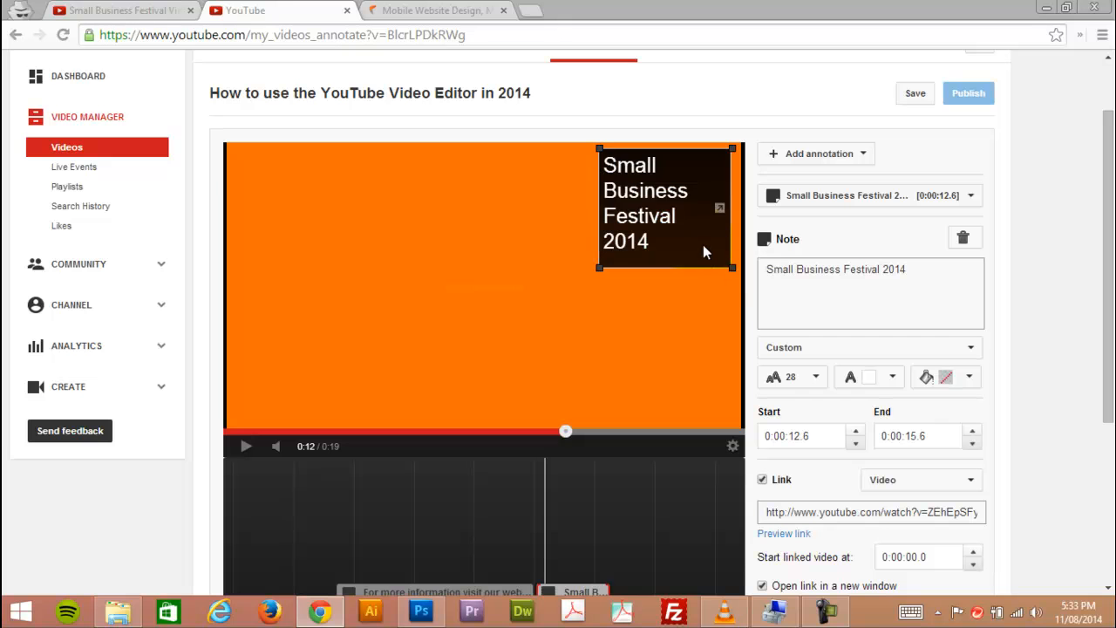
Reshape the note into a wide single-line box in the lower middle of the video frame and preview it along the timeline, ending at 0:14.
drag(705, 247, 644, 344)
scroll(628, 402, down, 2)
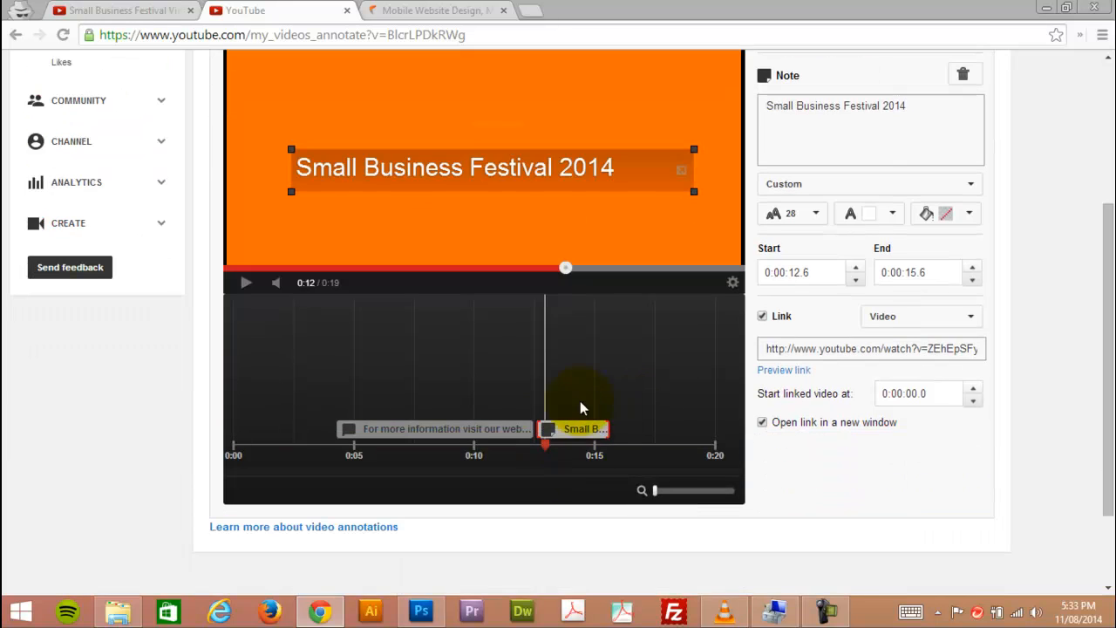
drag(547, 449, 609, 450)
mouse_move(632, 268)
mouse_down()
mouse_move(597, 270)
mouse_move(629, 270)
mouse_up()
click(603, 444)
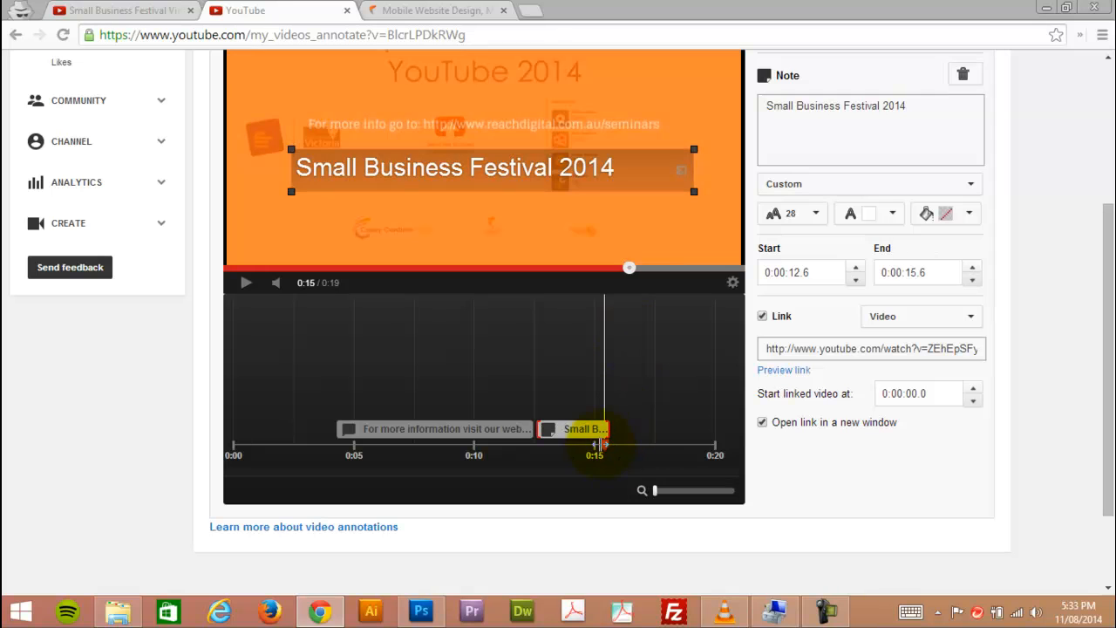
mouse_move(604, 442)
mouse_down()
mouse_move(637, 443)
mouse_move(580, 445)
mouse_up()
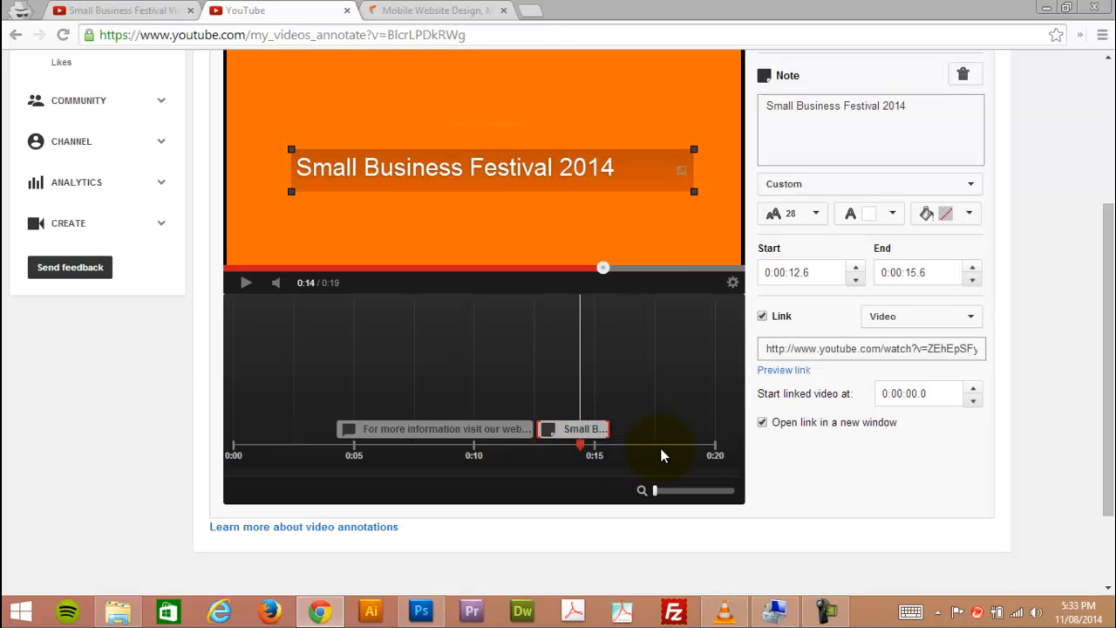
Move the "Small Business Festival 2014" note slightly down and to the left within the video frame.
scroll(662, 456, up, 1)
scroll(662, 455, down, 1)
scroll(662, 453, up, 2)
drag(495, 338, 483, 355)
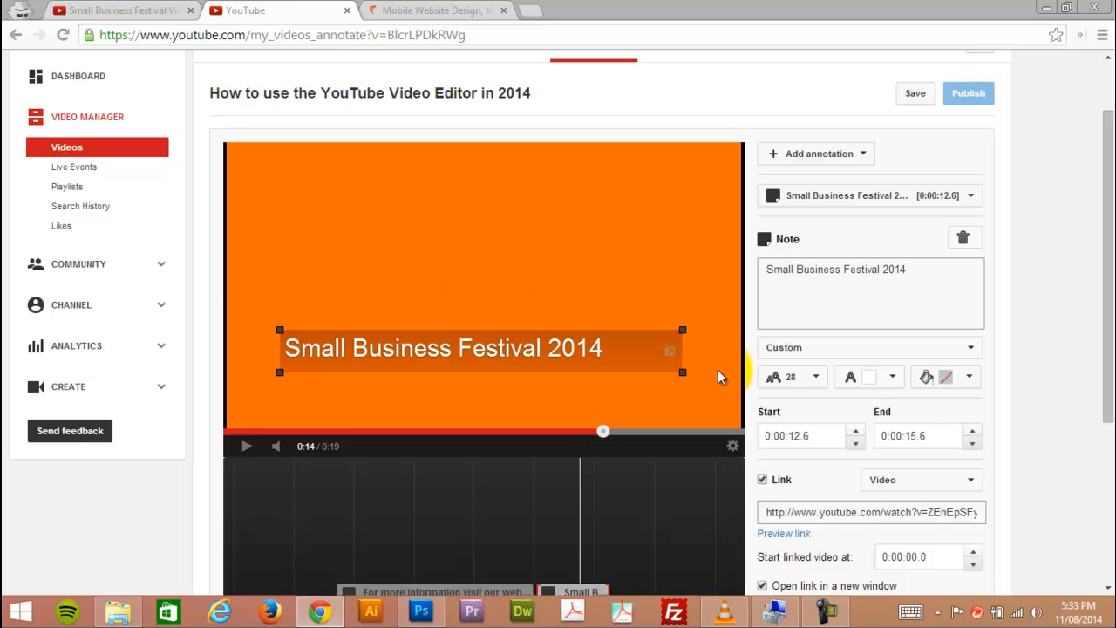
Review the link type choices available for the note without changing the selected type.
scroll(863, 488, down, 2)
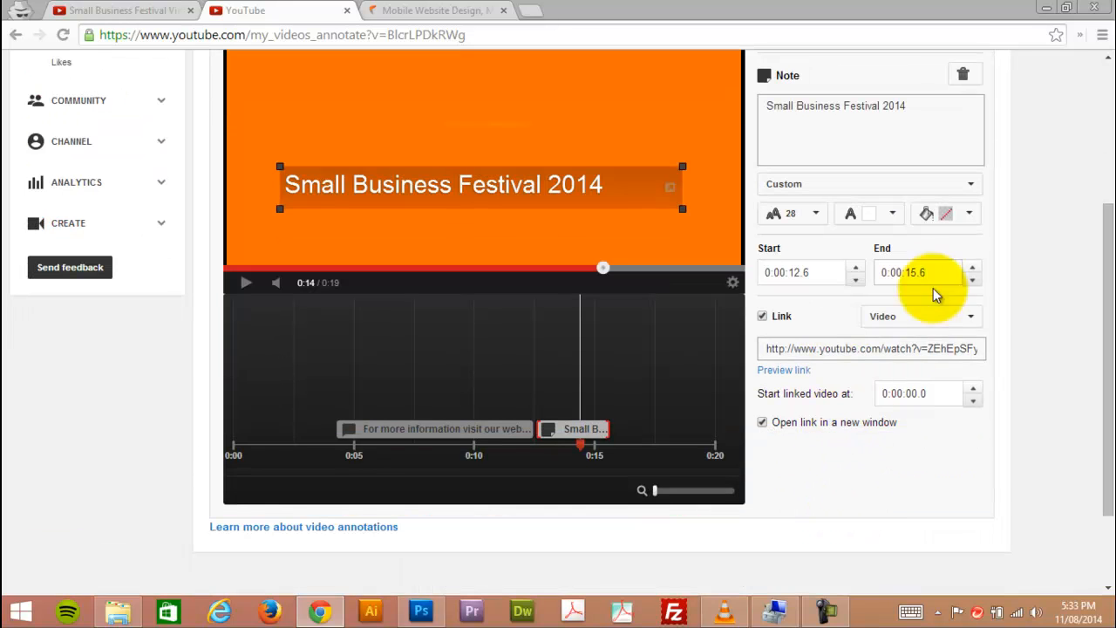
click(975, 319)
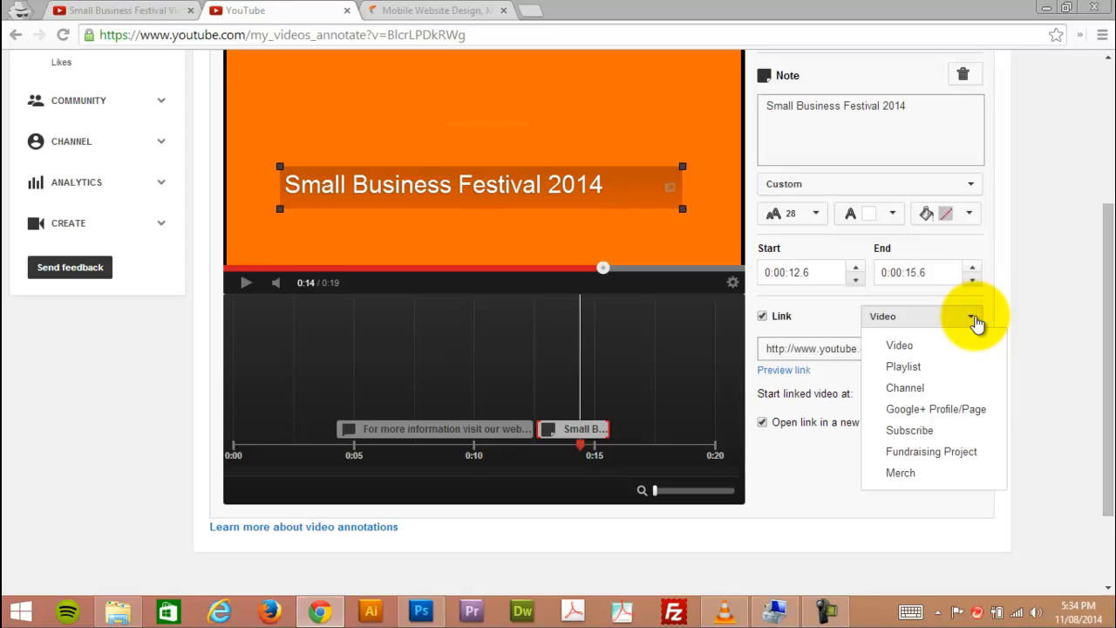
click(974, 319)
Fine-tune the linked note's position near the lower centre of the video frame.
scroll(907, 419, up, 2)
scroll(970, 392, up, 1)
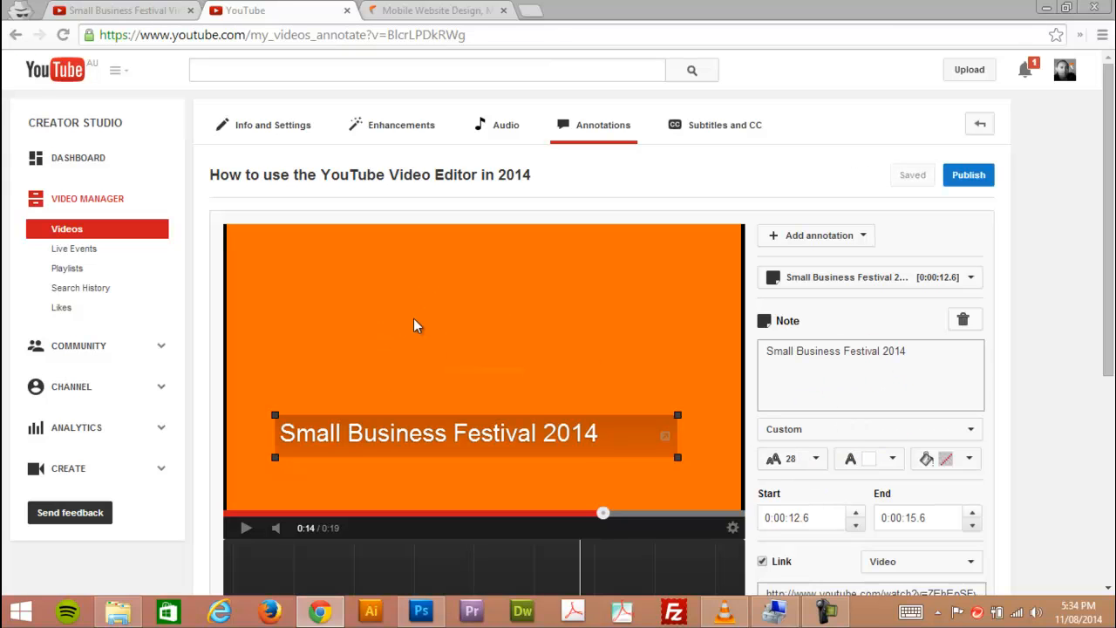
drag(570, 450, 573, 453)
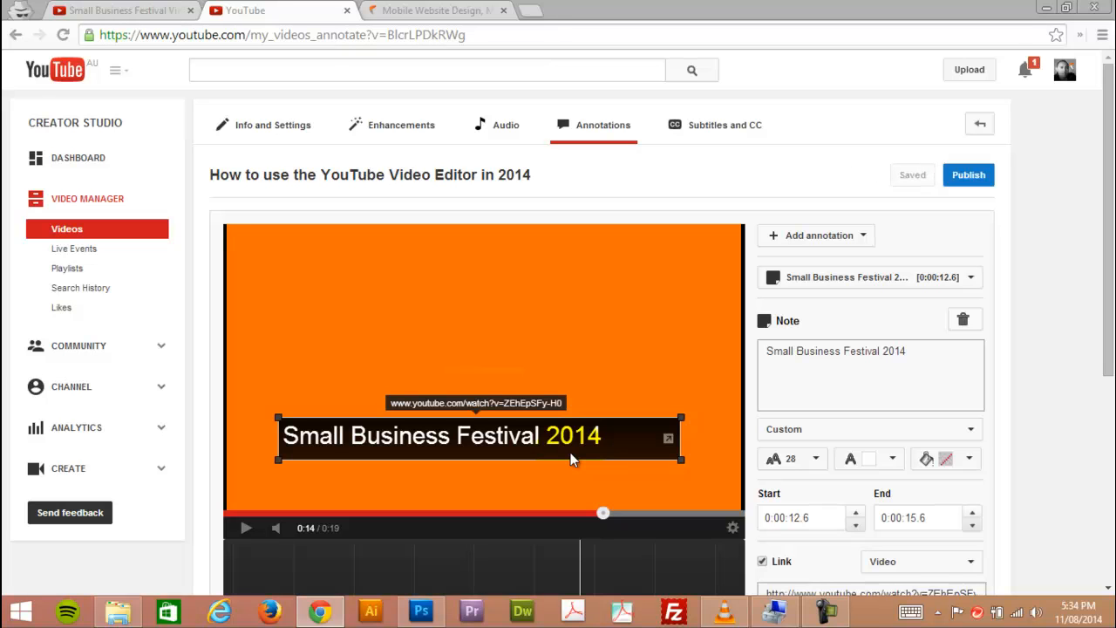
drag(601, 450, 603, 452)
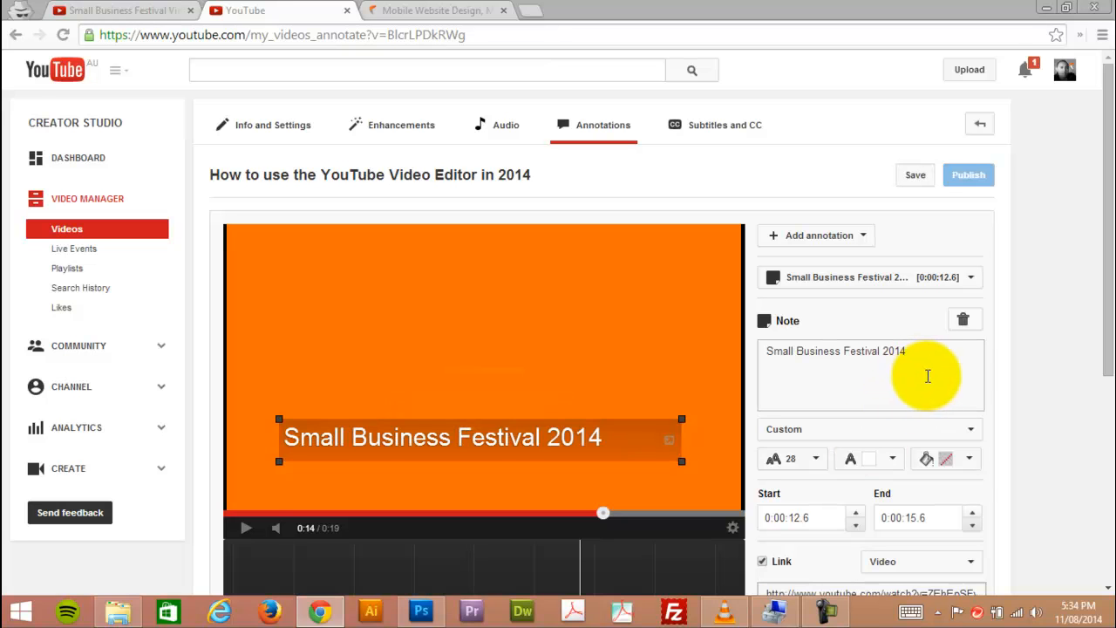
scroll(937, 376, down, 1)
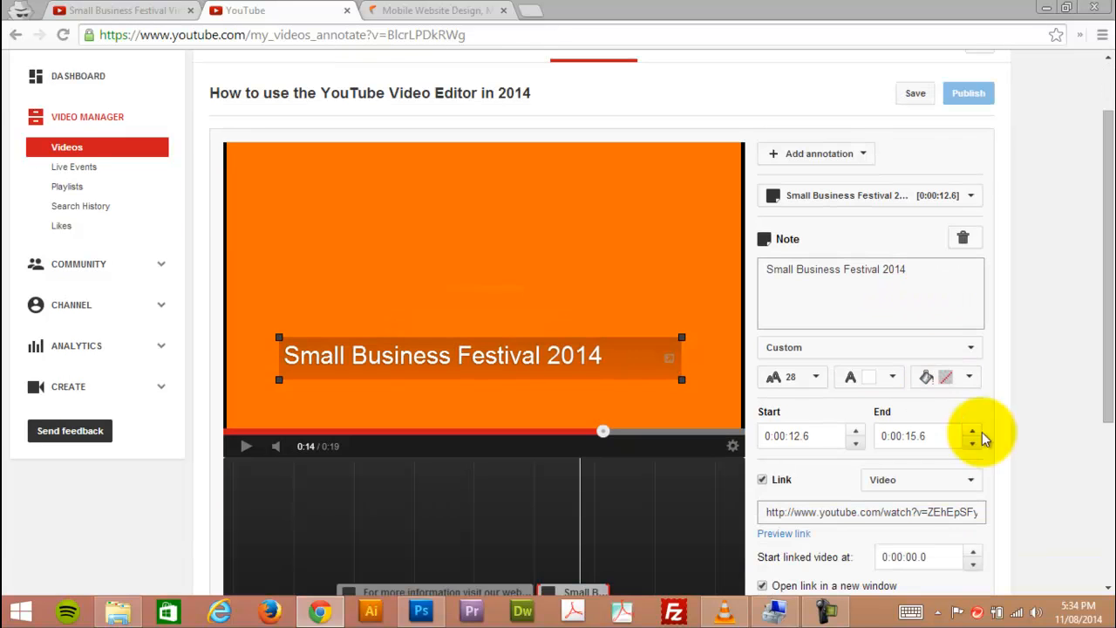